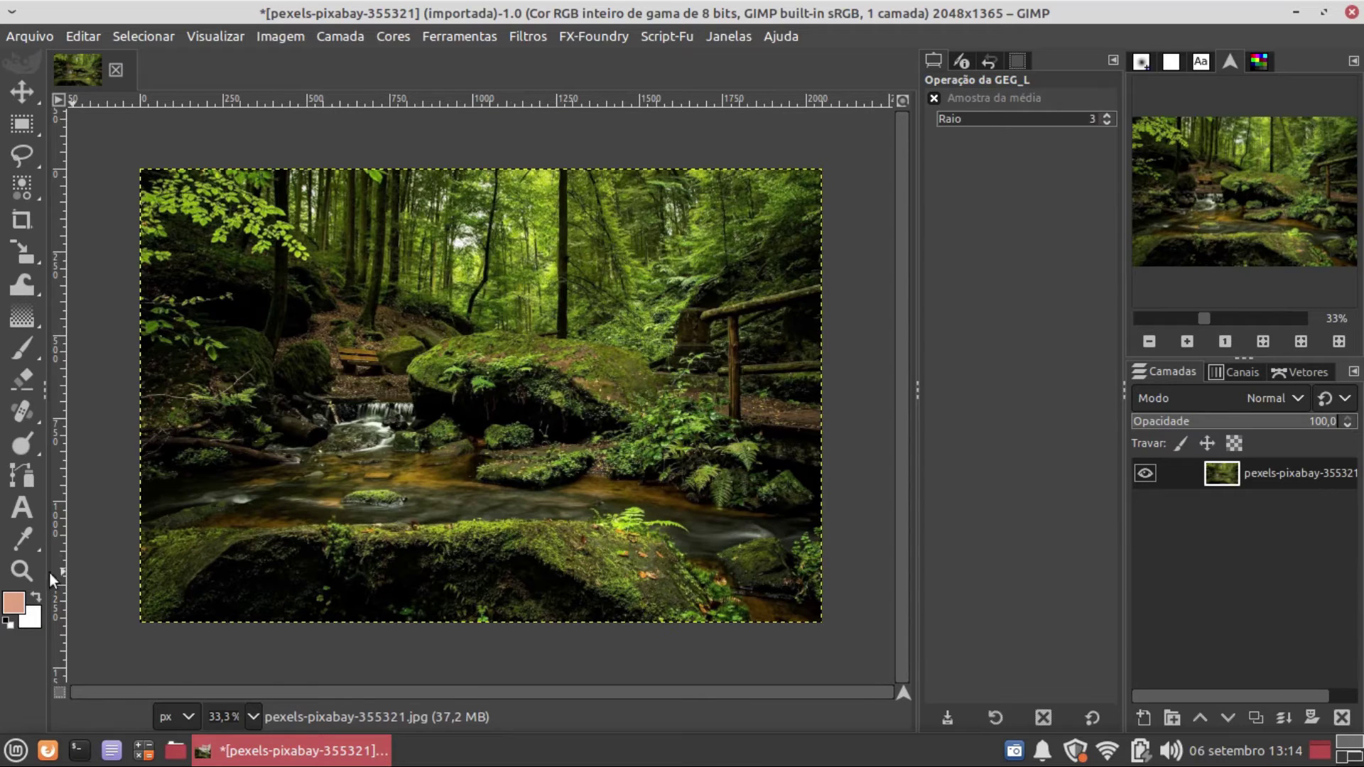
Step: Examine the bright gaps between the trees and the stream up close, returning to the full image at 33,3 %
left_click(27, 570)
left_click(482, 213)
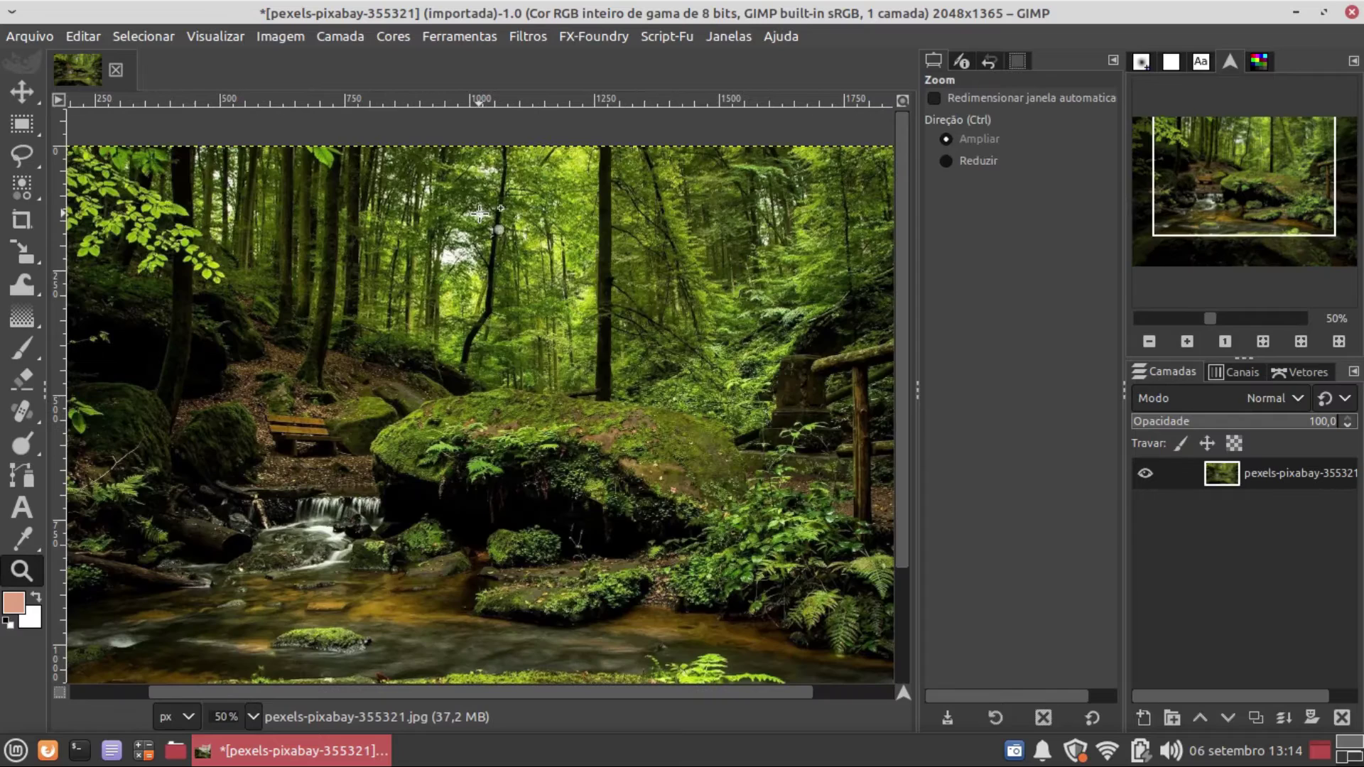
left_click(442, 234)
left_click(424, 226)
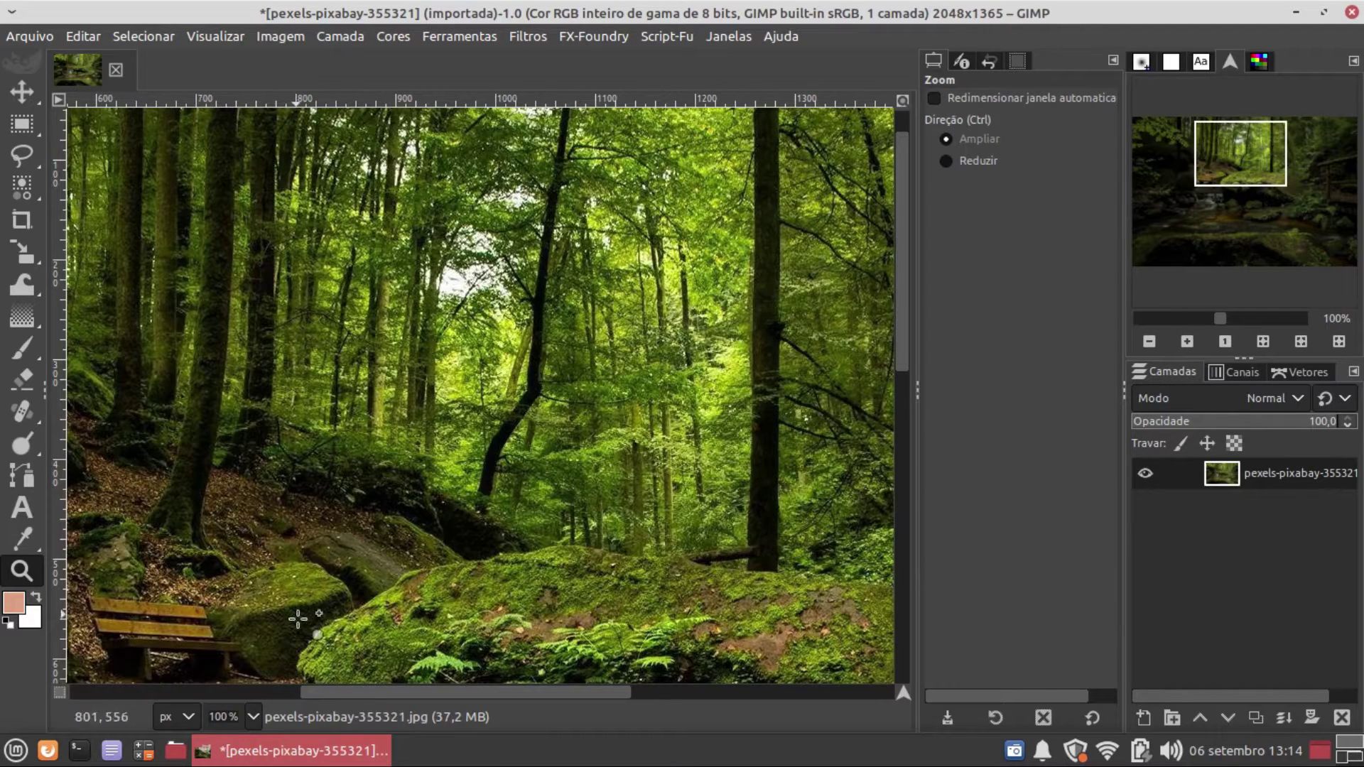
left_click(253, 717)
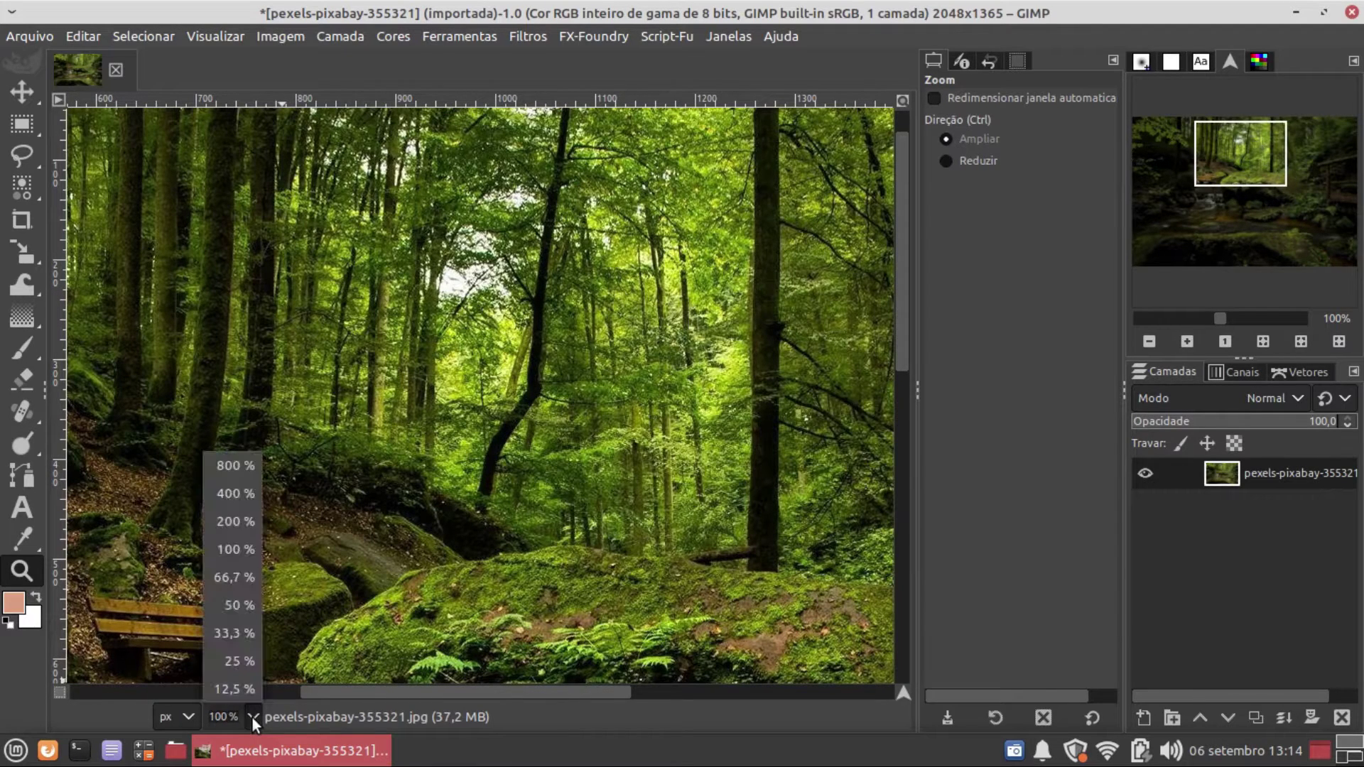
left_click(234, 577)
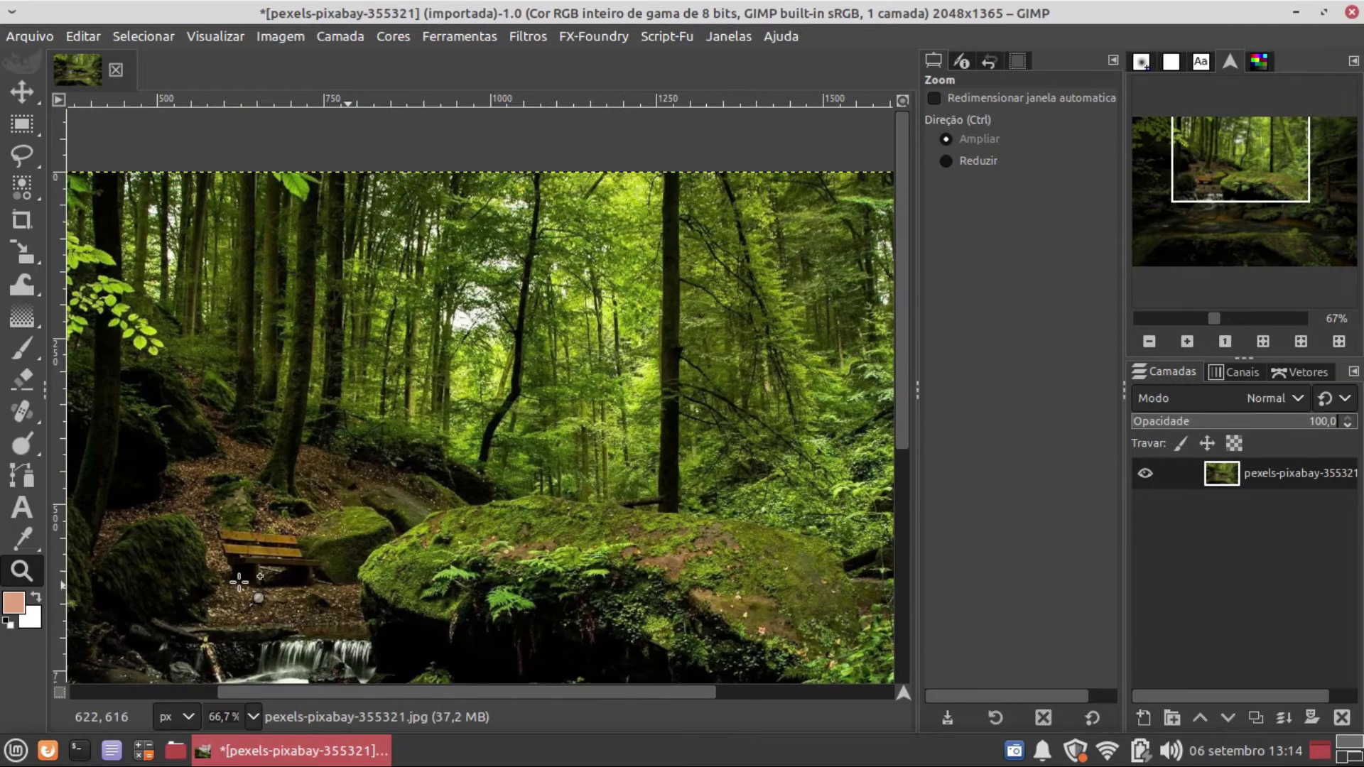
left_click_drag(899, 438, 900, 495)
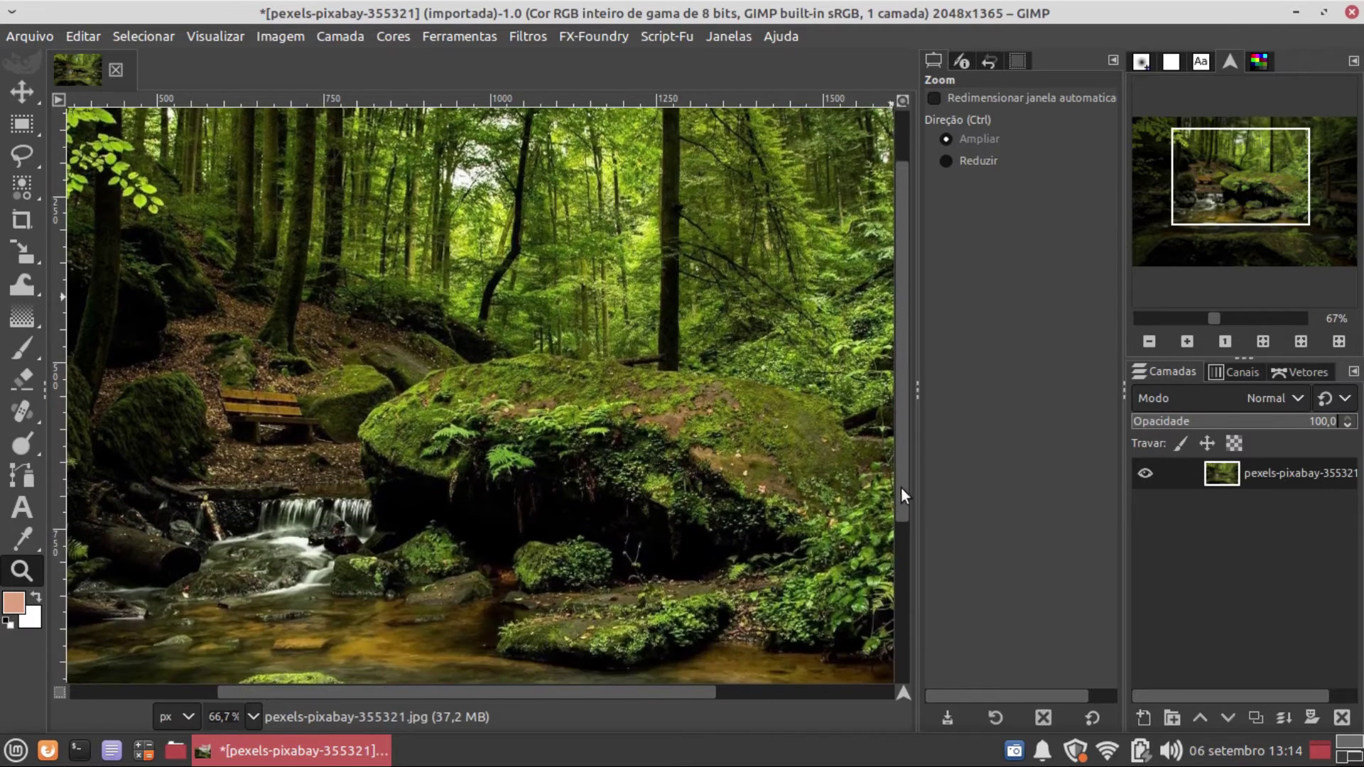
left_click(262, 715)
left_click(247, 631)
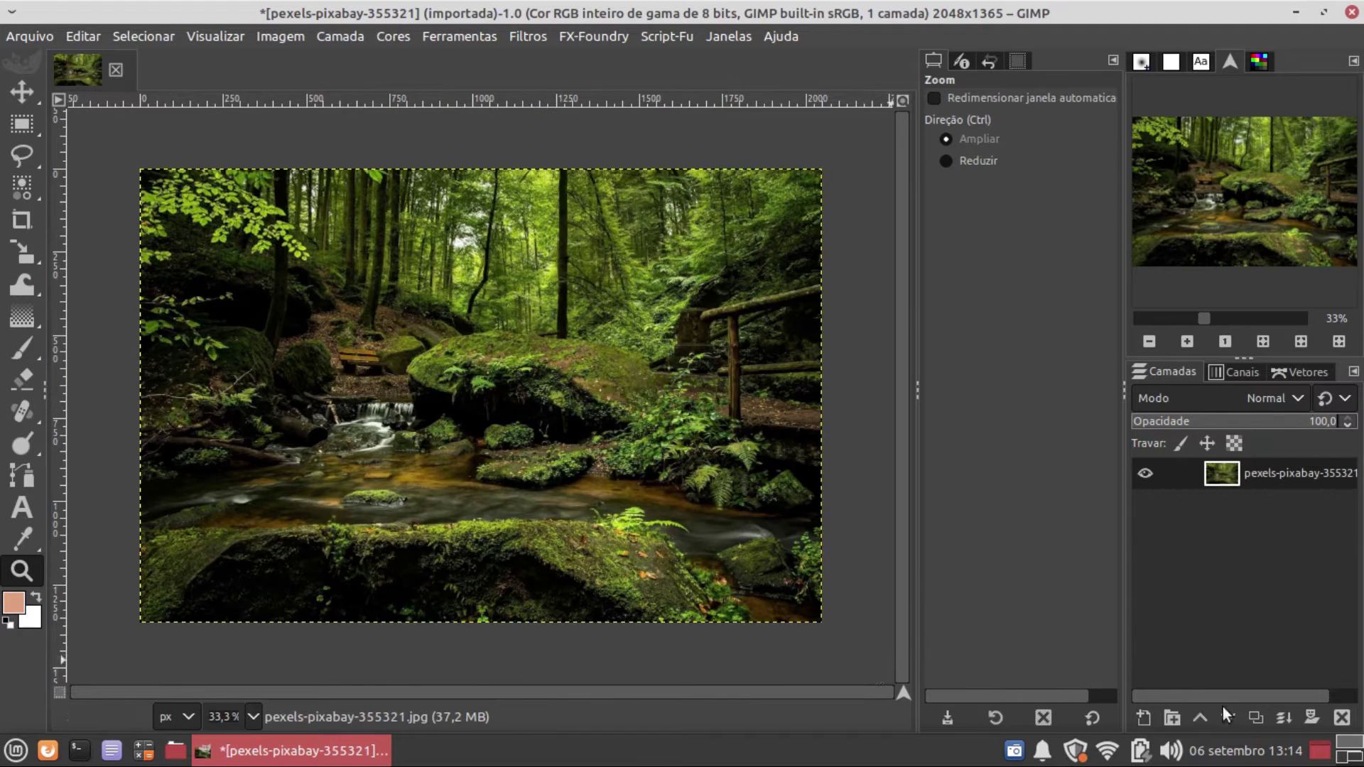
Step: Duplicate the forest photo layer twice and make the topmost copy the active layer
left_click(1253, 717)
left_click(1253, 717)
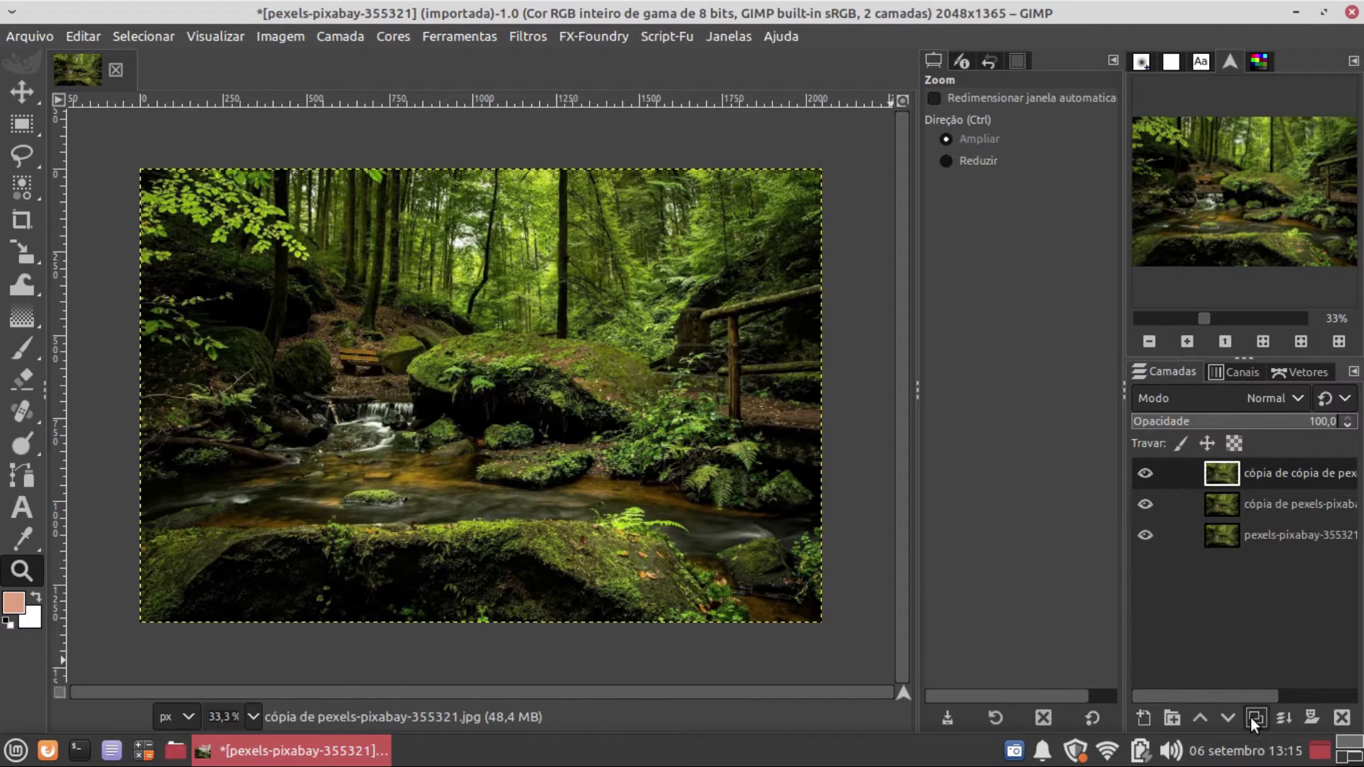
left_click(1229, 534)
left_click(1227, 501)
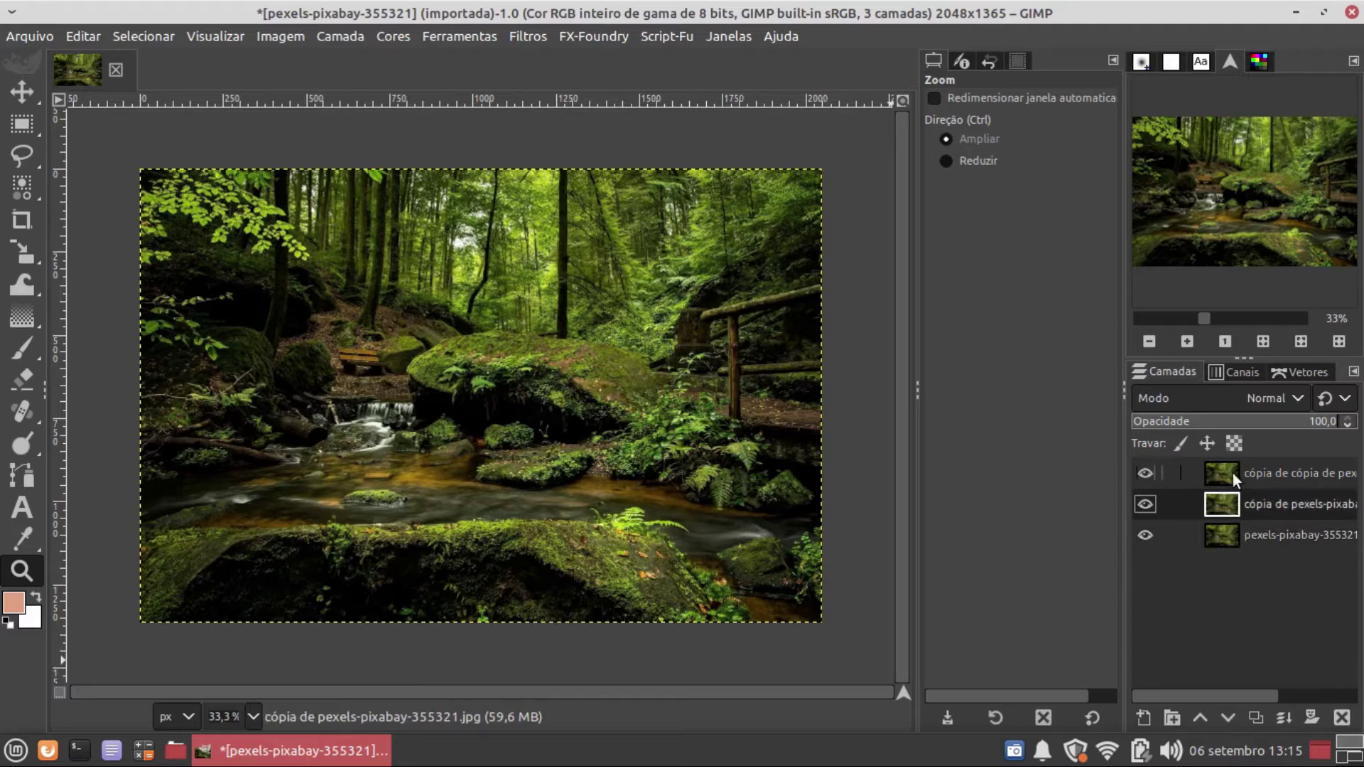
left_click(1233, 473)
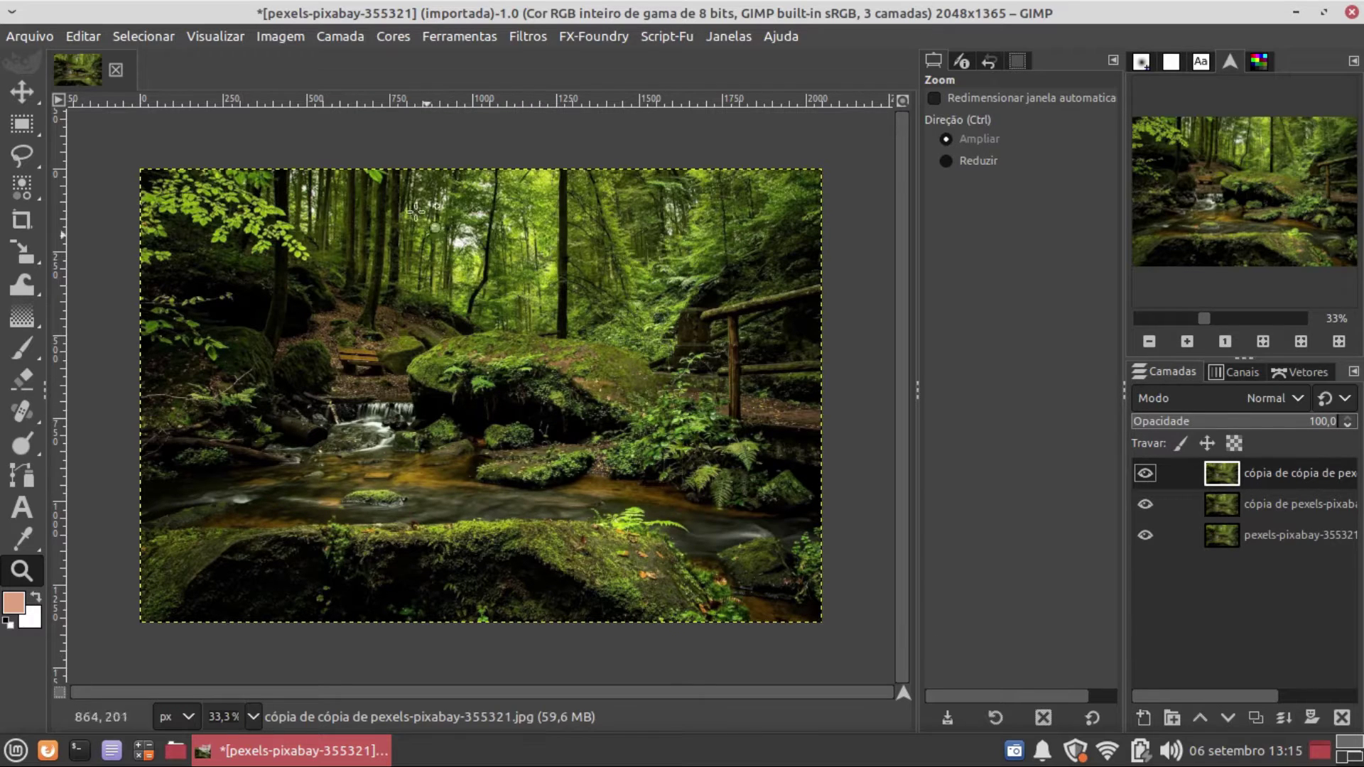
Step: Start a Threshold adjustment on the topmost copy and set its channel to Luminância
left_click(388, 37)
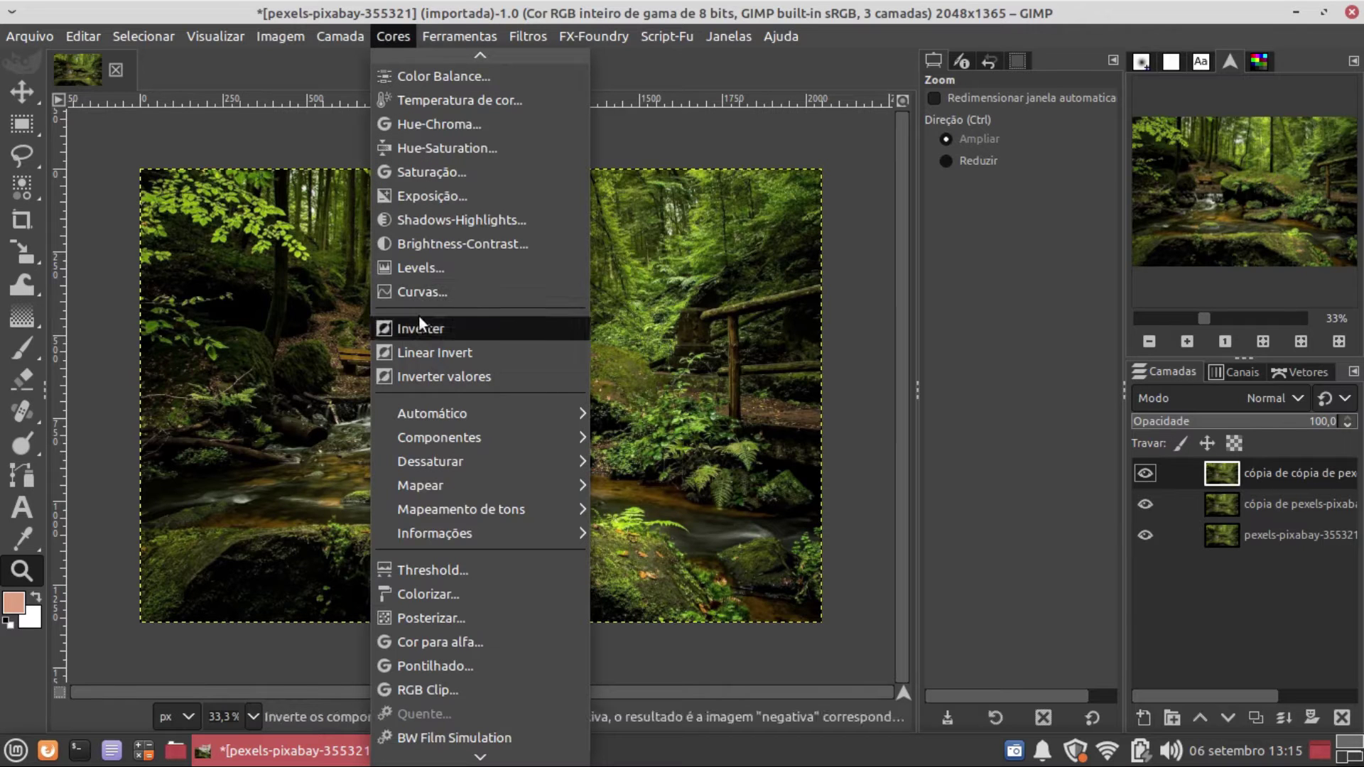
left_click(450, 572)
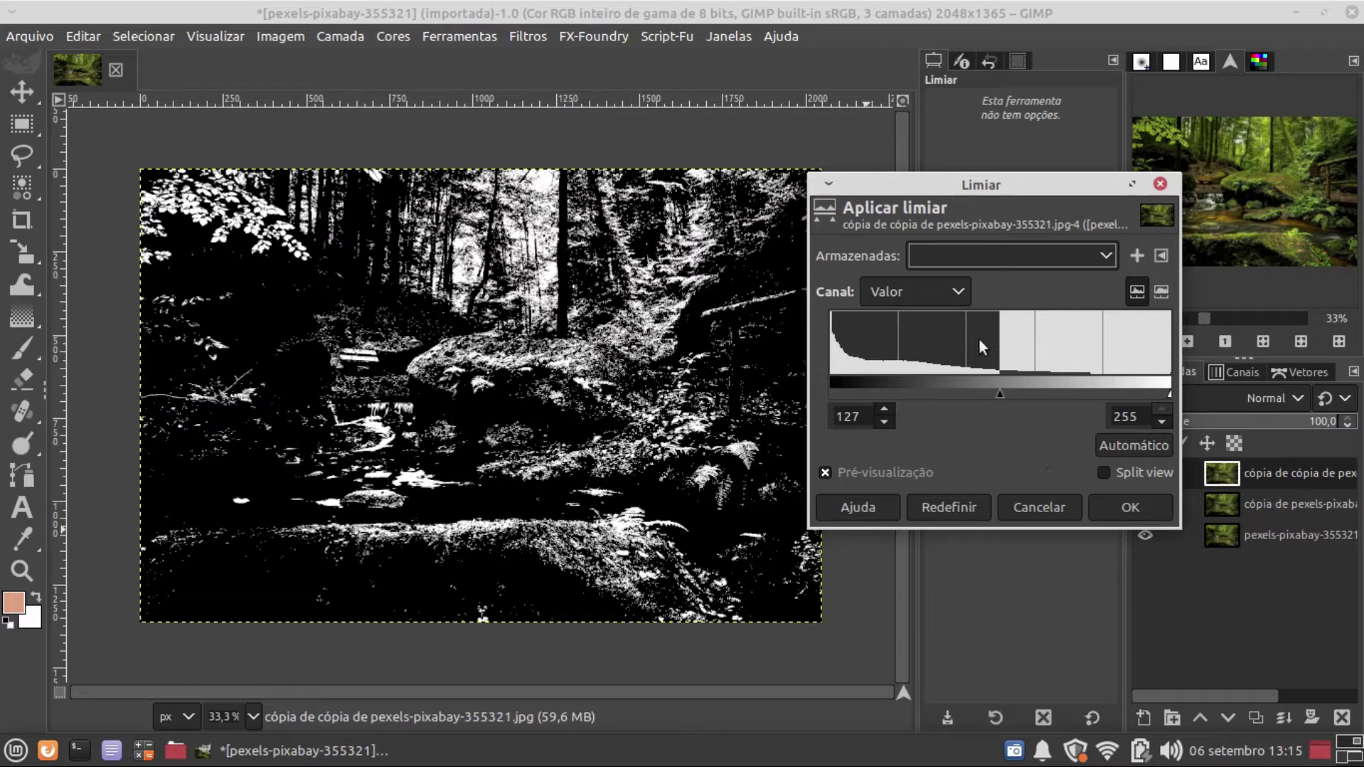
left_click(960, 290)
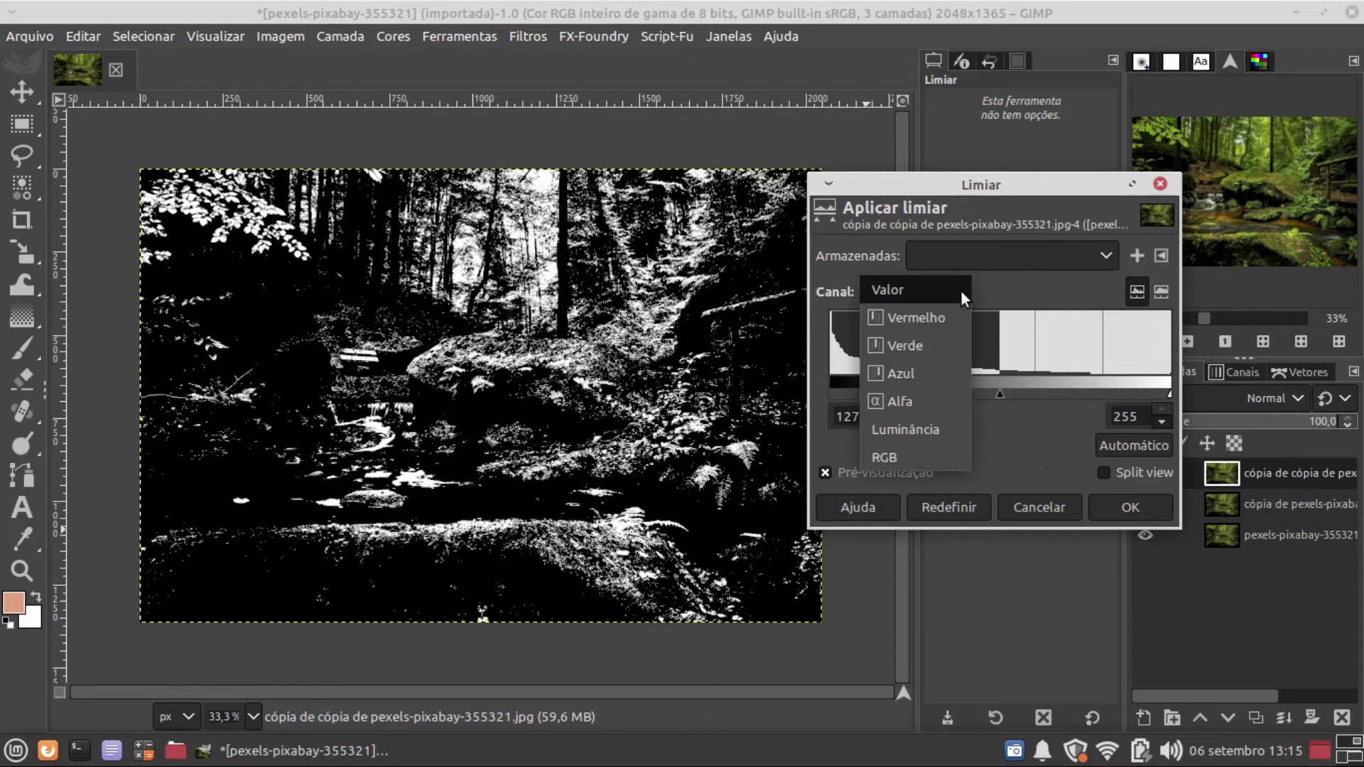
left_click(887, 458)
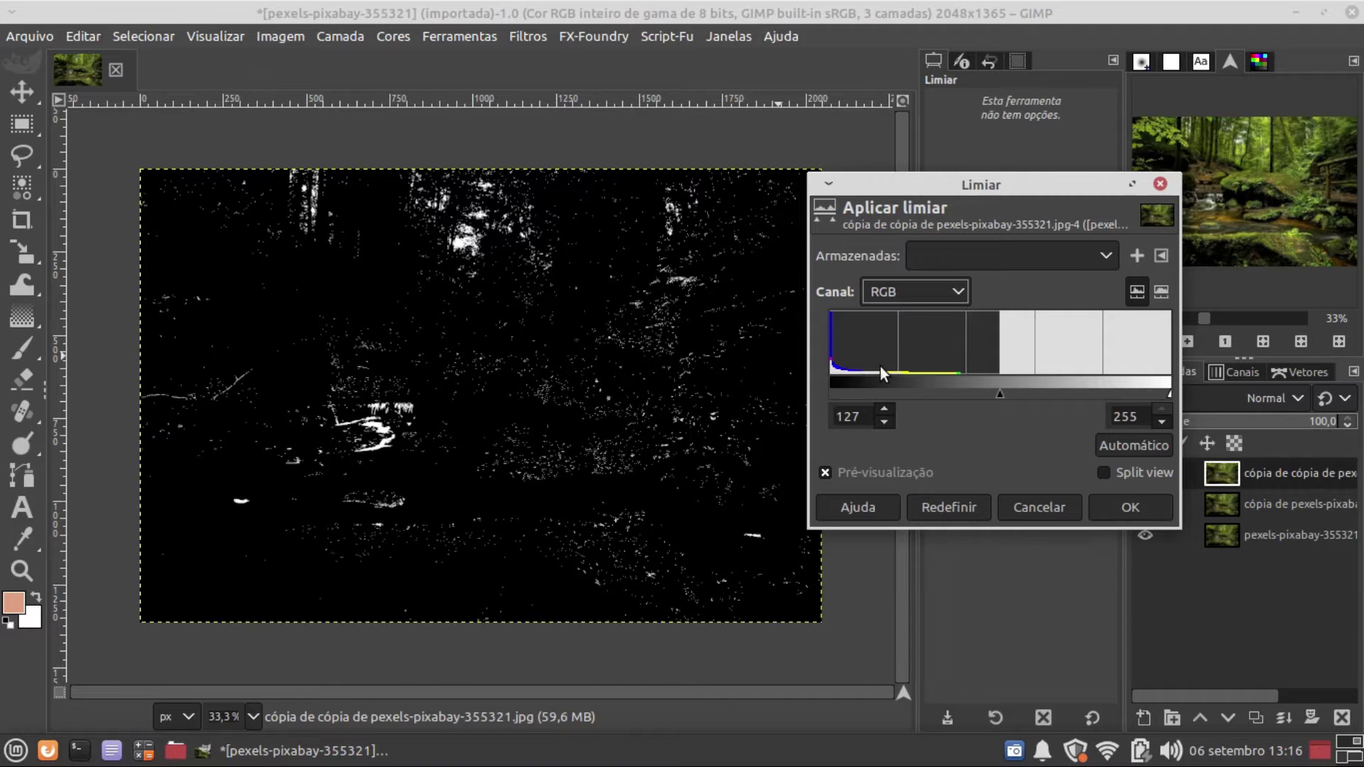
left_click(953, 289)
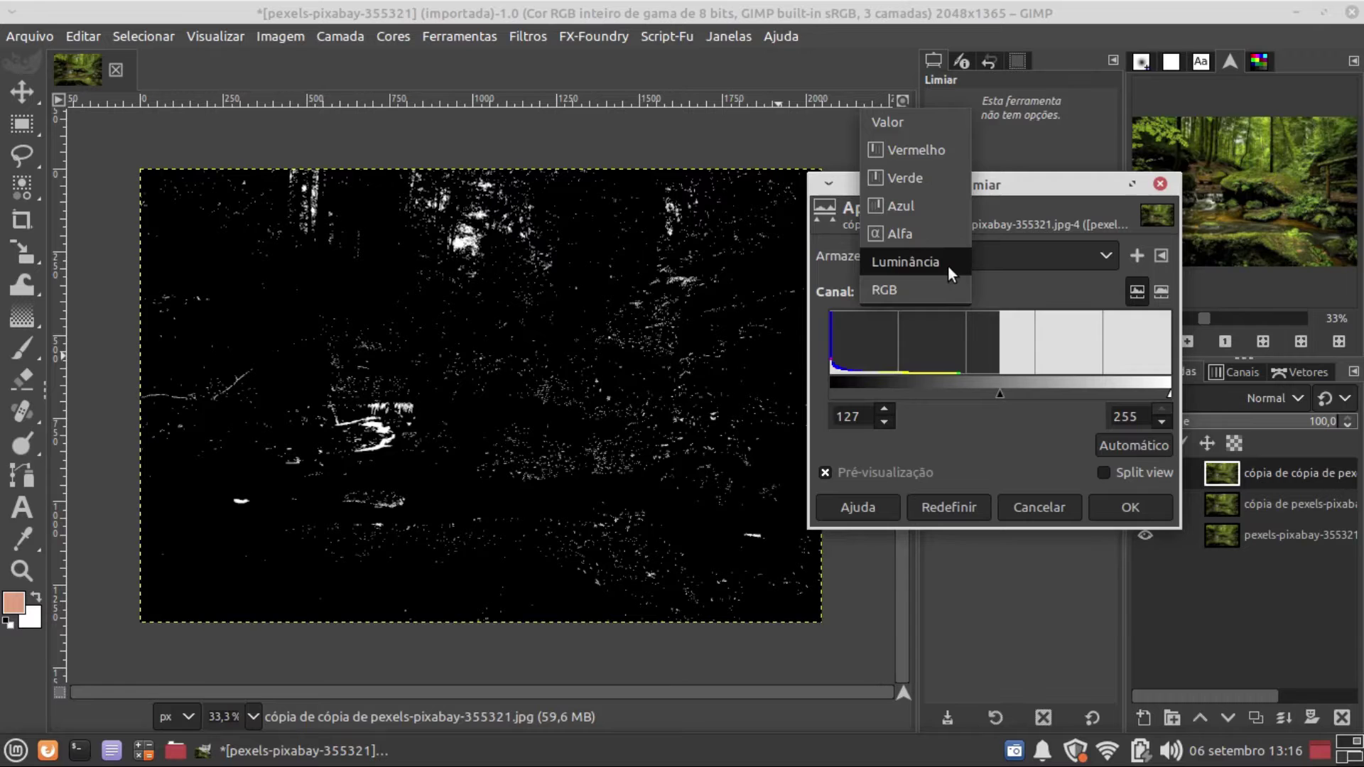
left_click(947, 266)
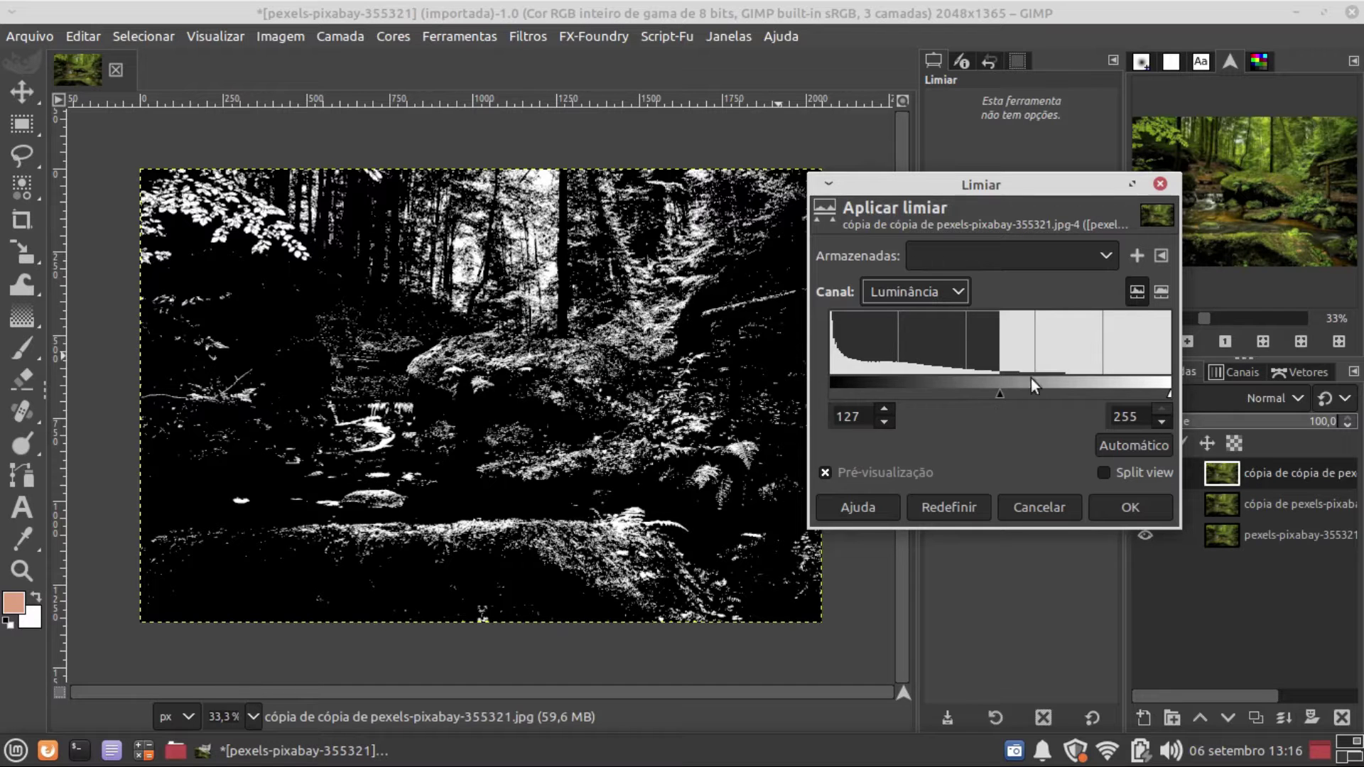
Step: Raise the threshold's lower limit to slightly under 179 and apply it to the layer
left_click_drag(996, 394, 1068, 393)
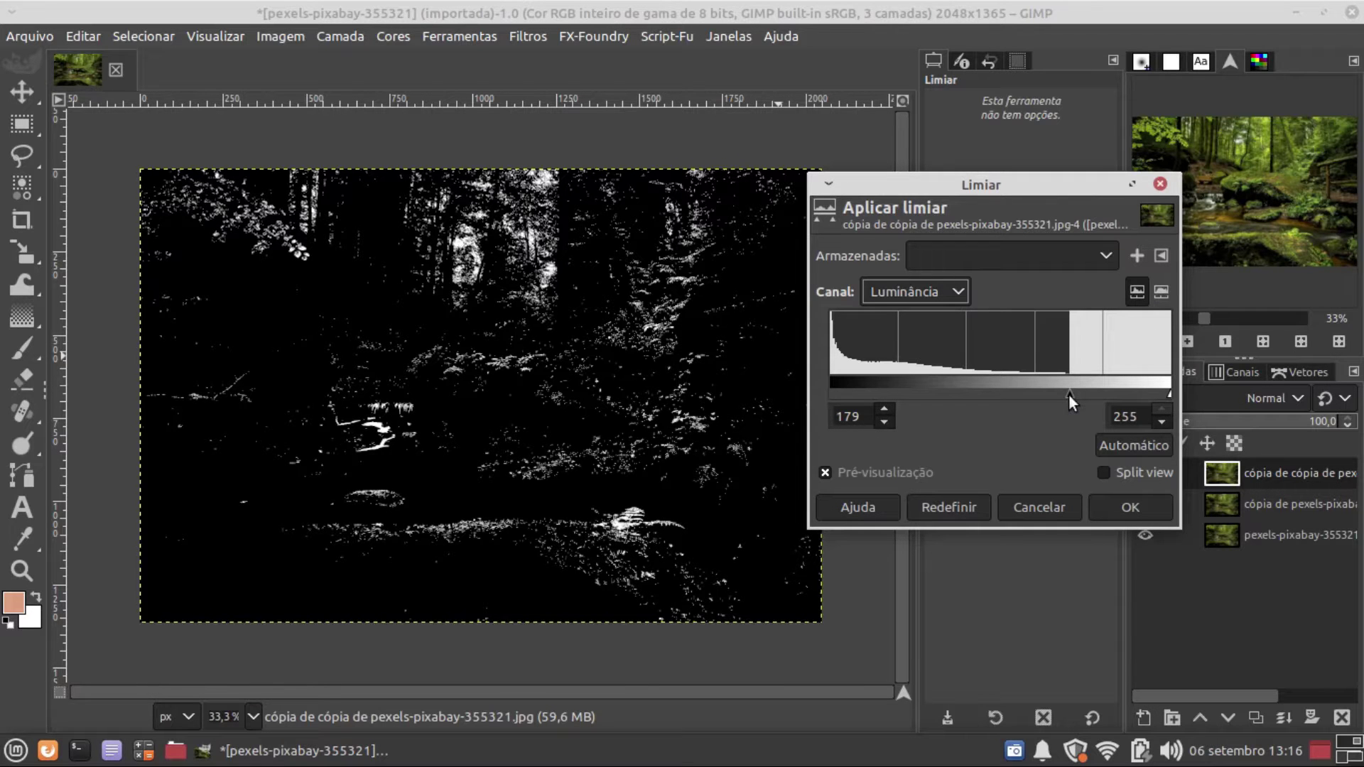
left_click_drag(1068, 395, 1058, 392)
left_click(1107, 505)
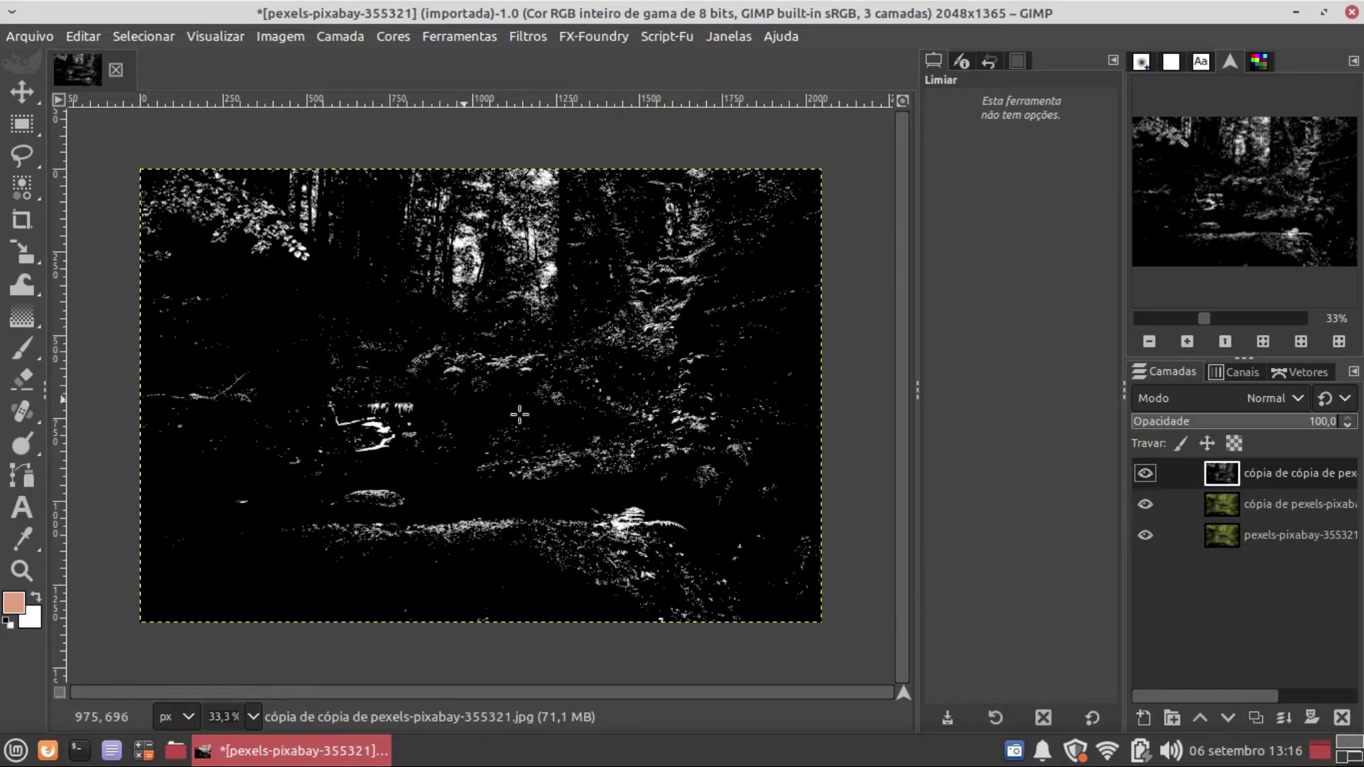
Step: Paint black over everything except the upper-centre trees, using default colours and the 2. Hardness 100 brush at opacity 100 and size 582
left_click(9, 623)
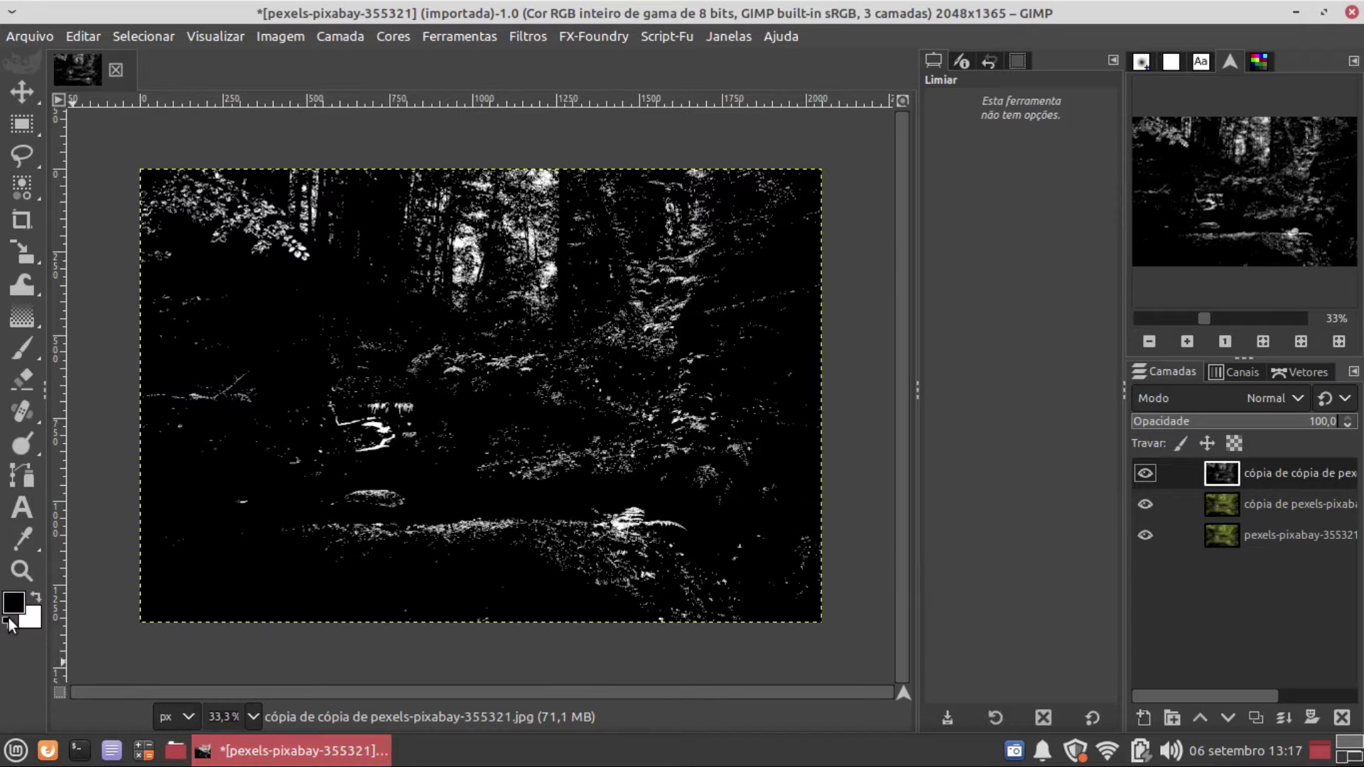
left_click(22, 352)
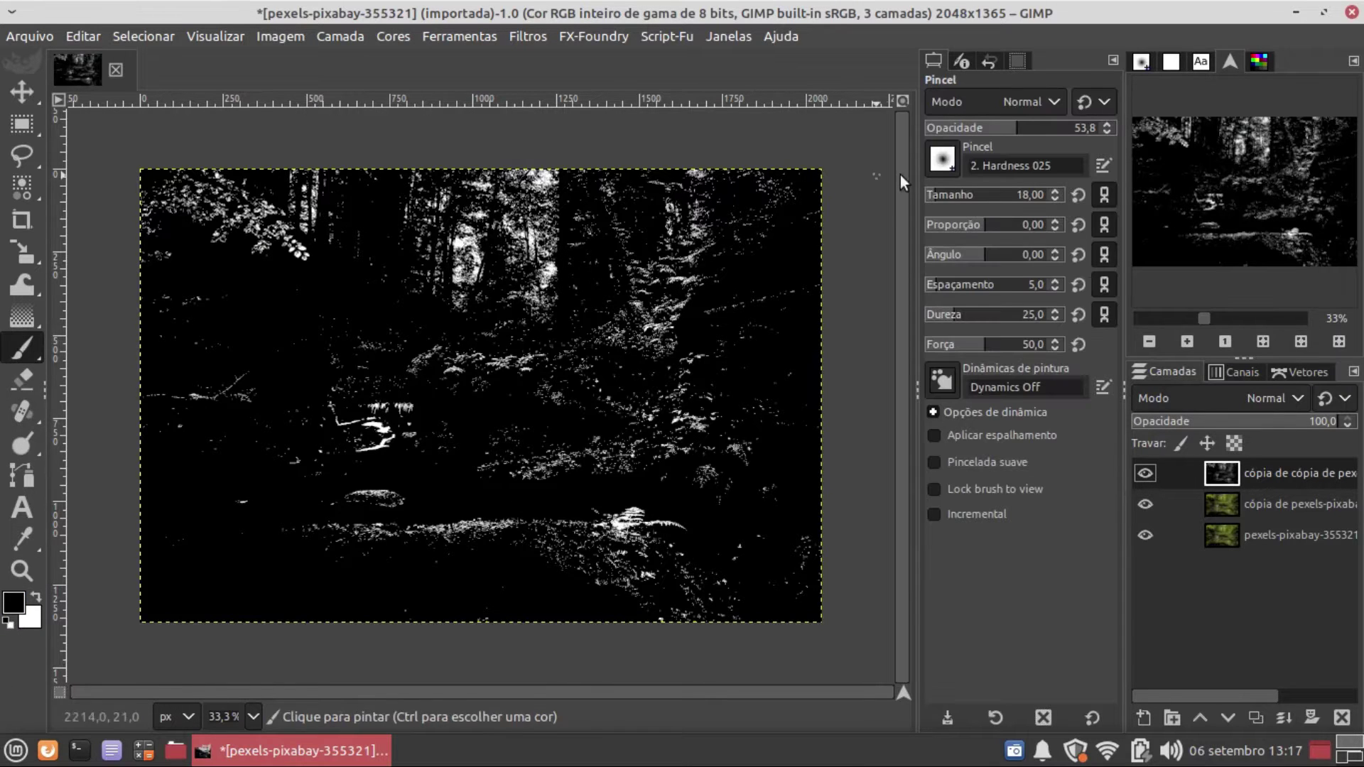
left_click_drag(1015, 132, 1116, 135)
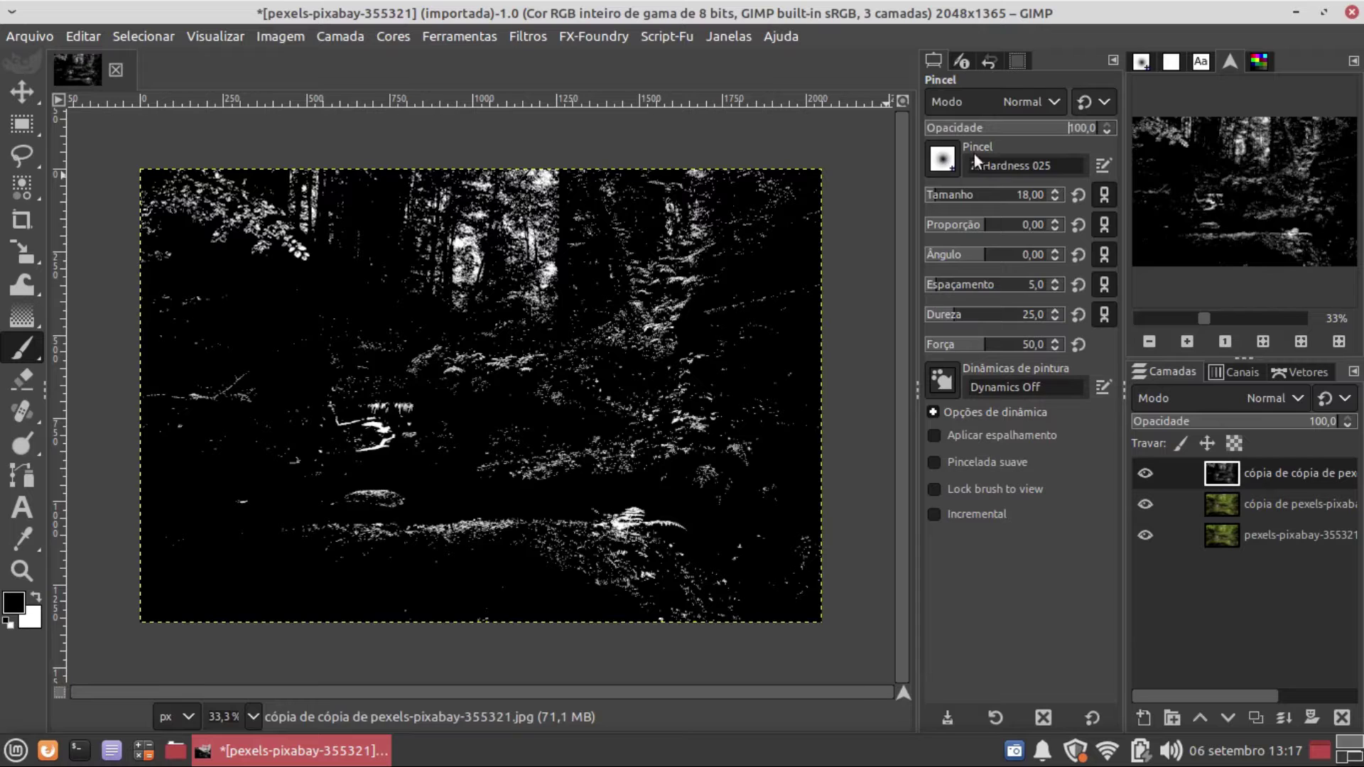
left_click(943, 160)
left_click(1017, 218)
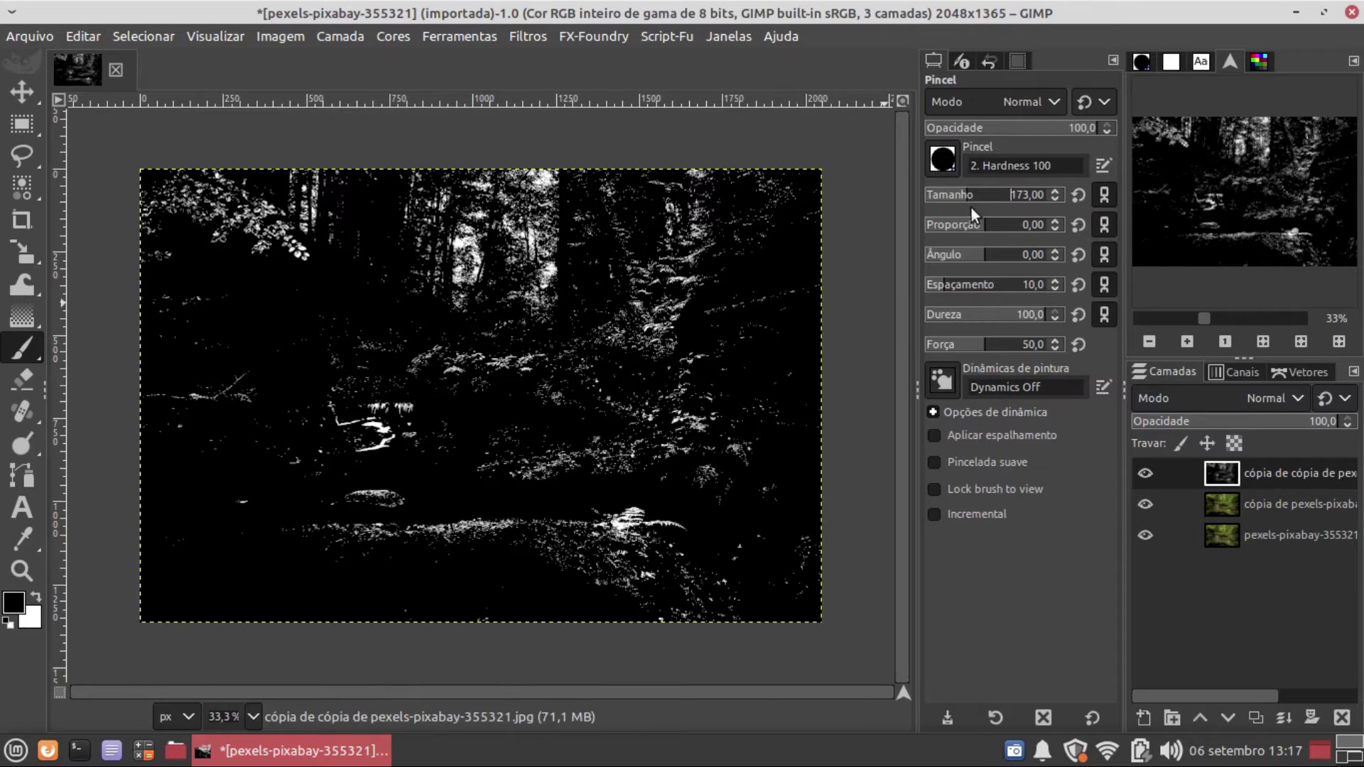
left_click_drag(979, 198, 998, 196)
mouse_move(695, 600)
left_mouse_down()
mouse_move(639, 583)
mouse_move(732, 540)
mouse_move(486, 497)
mouse_move(216, 263)
mouse_move(180, 472)
mouse_move(395, 493)
mouse_move(429, 369)
mouse_move(380, 344)
mouse_move(396, 371)
mouse_move(521, 398)
mouse_move(646, 333)
mouse_move(770, 235)
mouse_move(779, 375)
mouse_move(548, 476)
mouse_move(501, 592)
left_mouse_up()
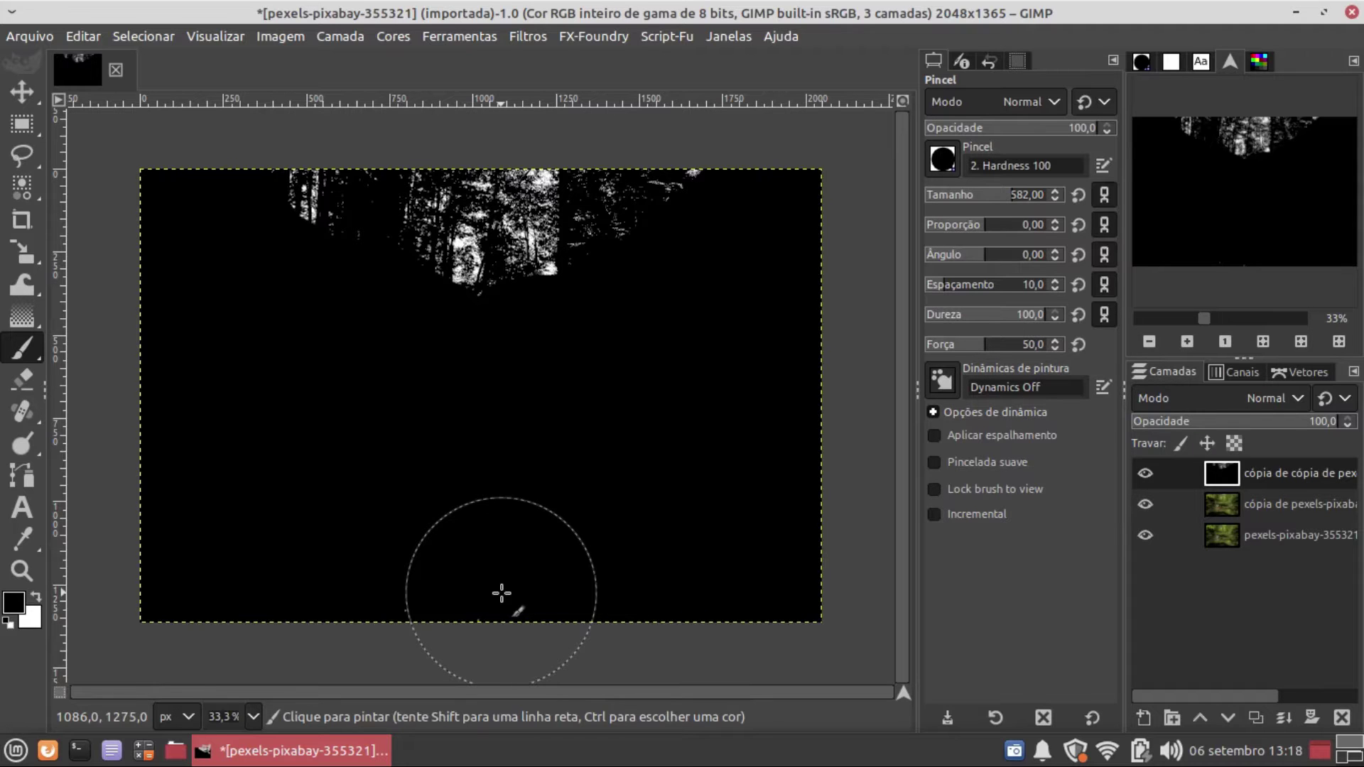
Step: Apply a zoom motion blur to the painted layer, centred at X 0,475 and Y 0,158, with blur factor 0,844
left_click(526, 36)
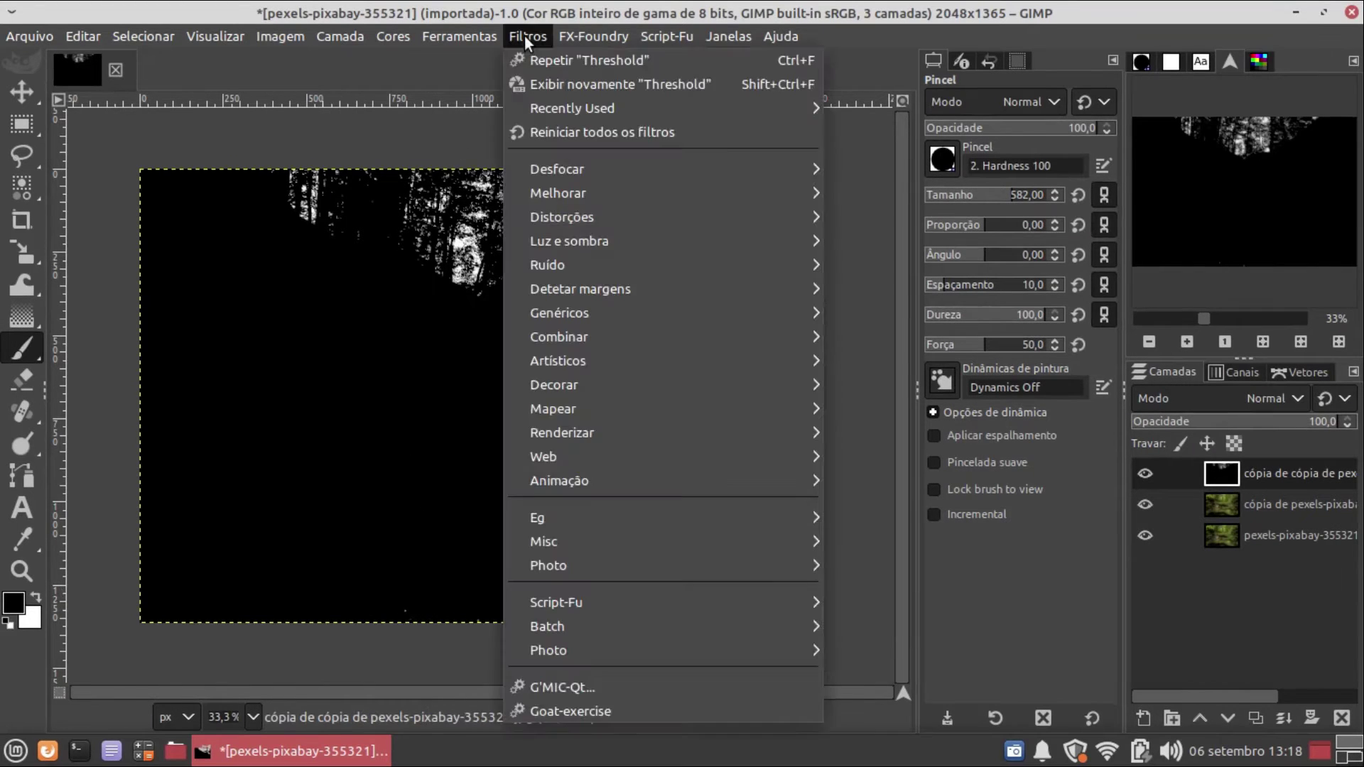
mouse_move(554, 168)
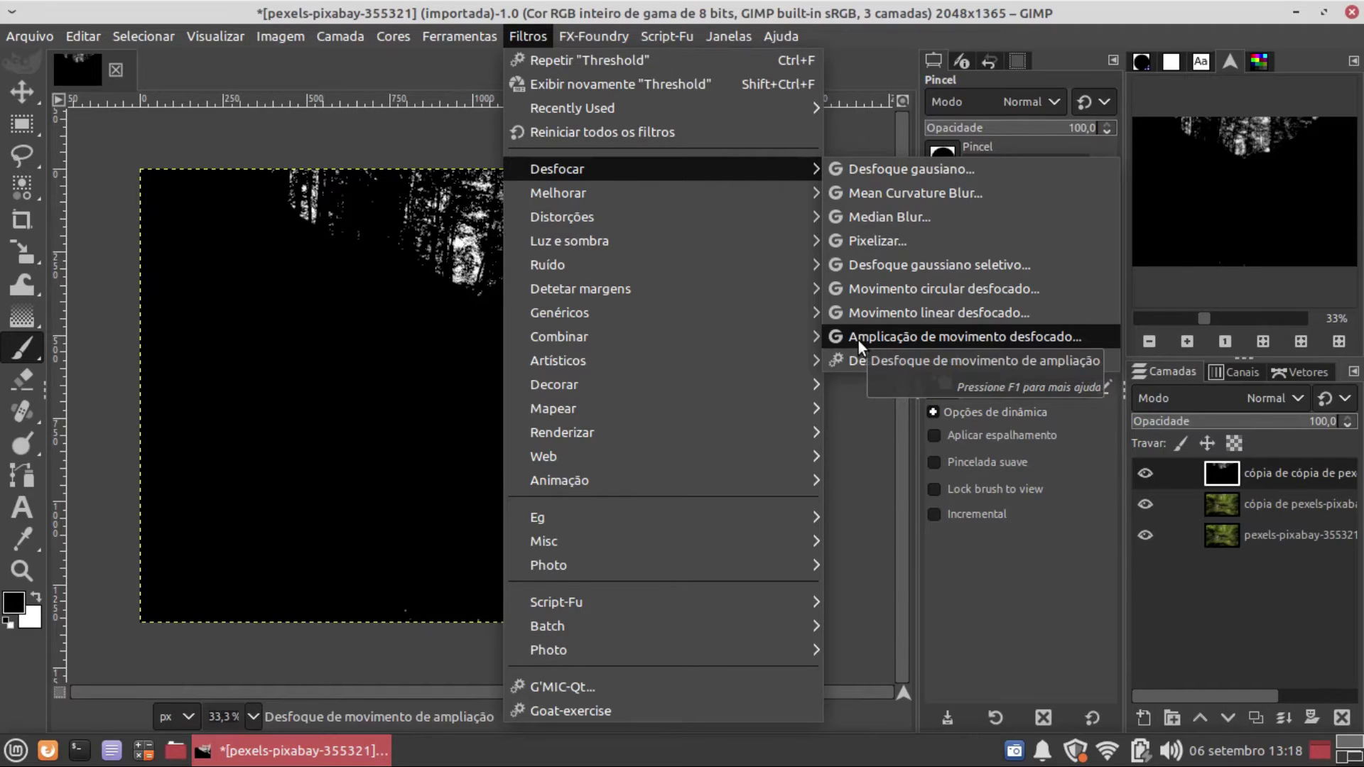
left_click(858, 339)
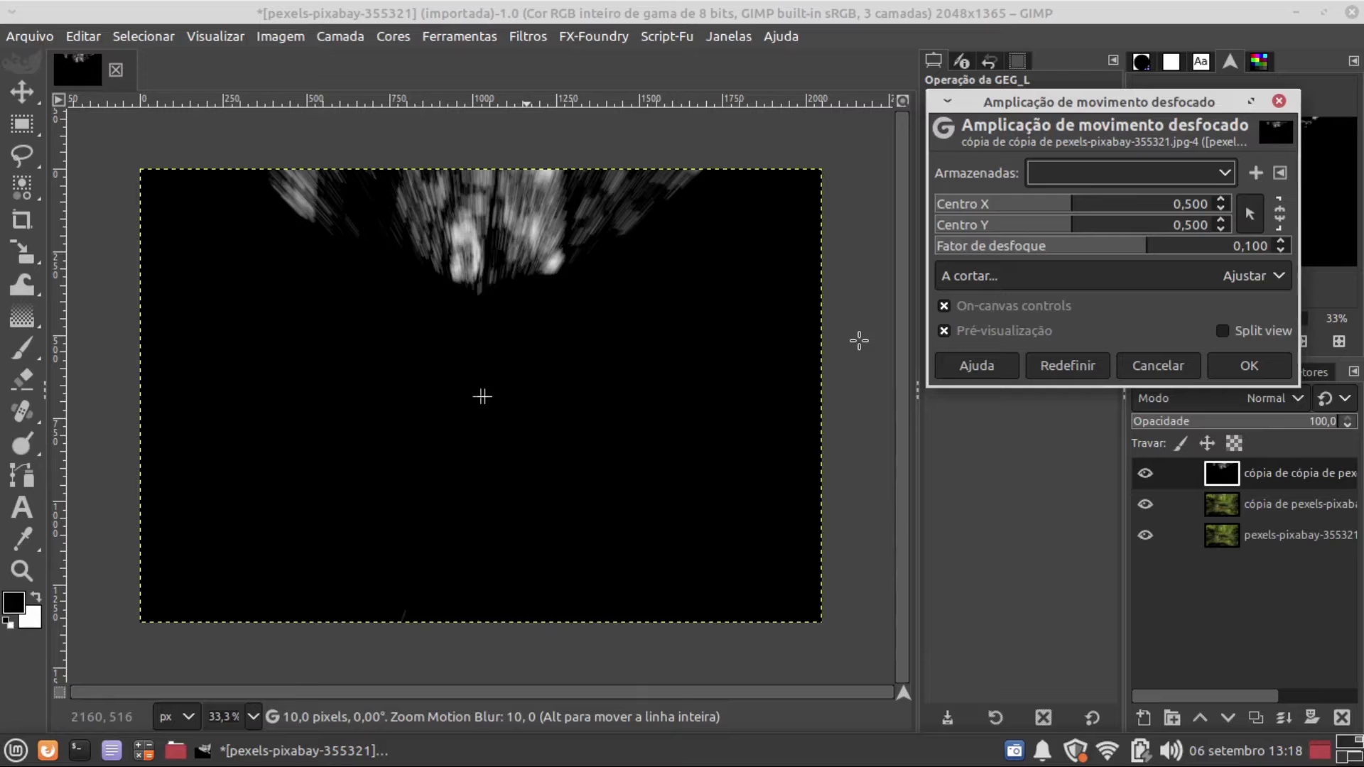
left_click(943, 331)
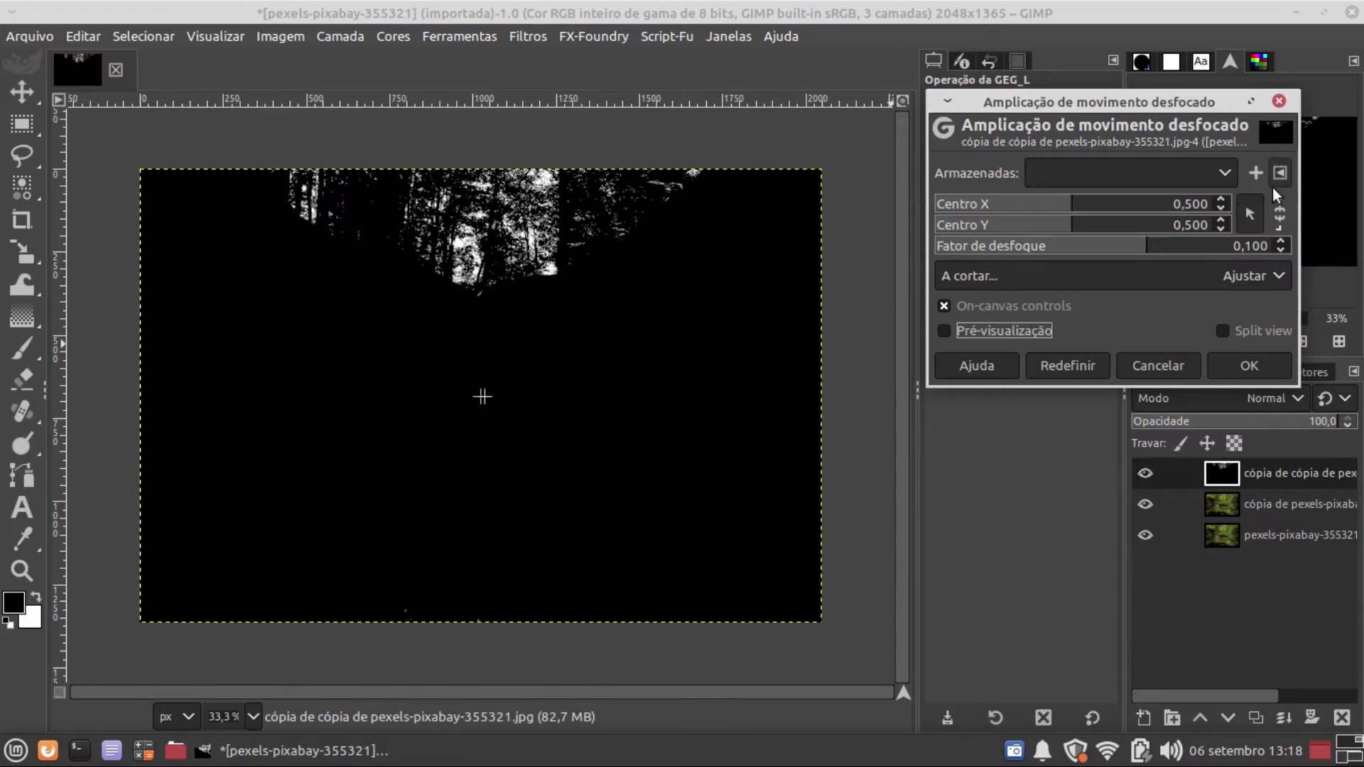
left_click(1240, 216)
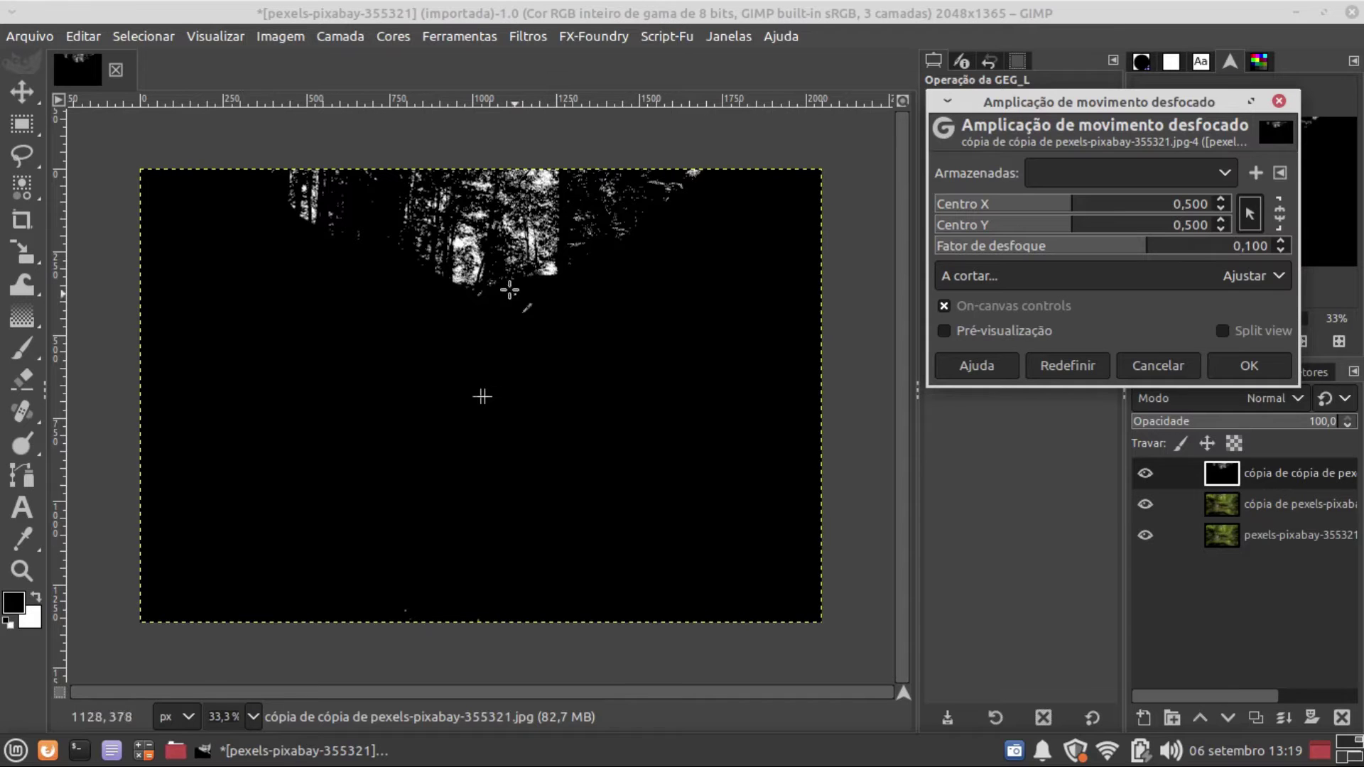
left_click(466, 238)
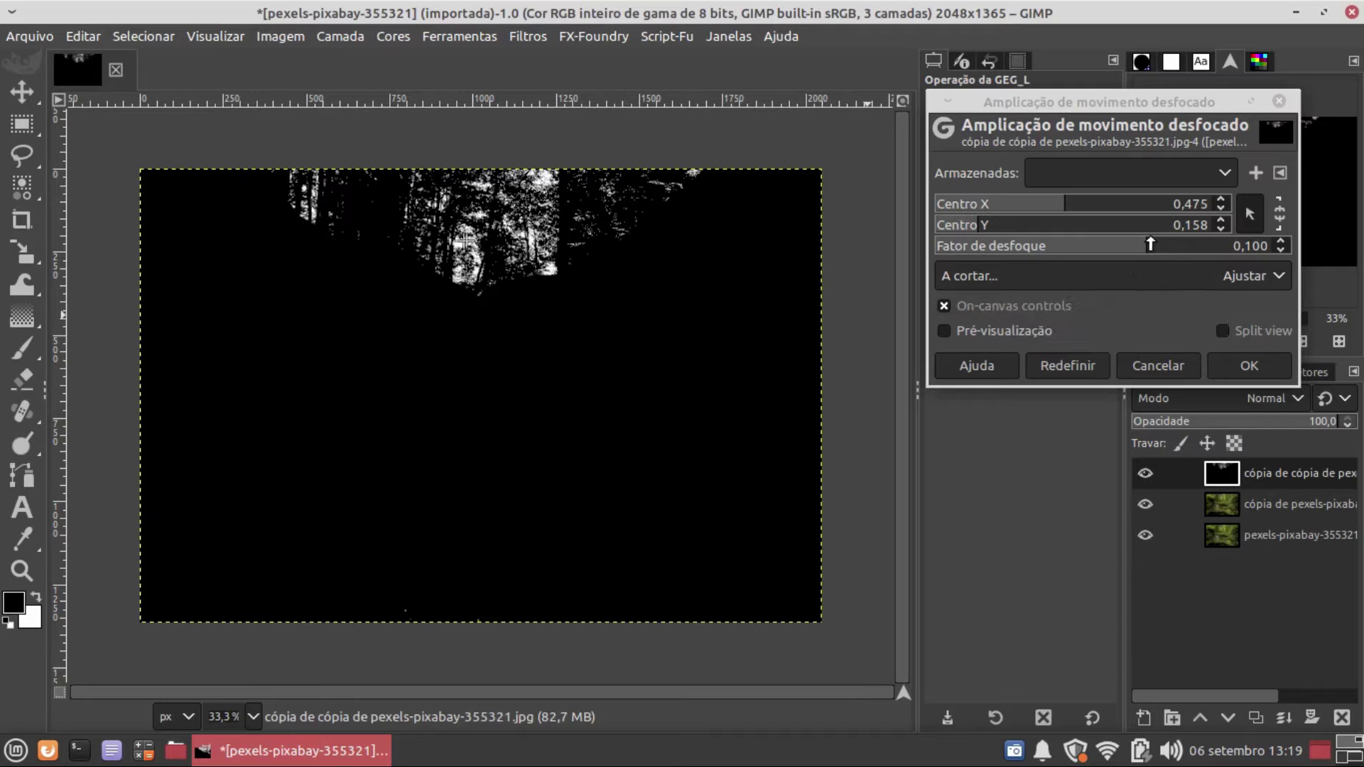
left_click_drag(1152, 245, 1252, 262)
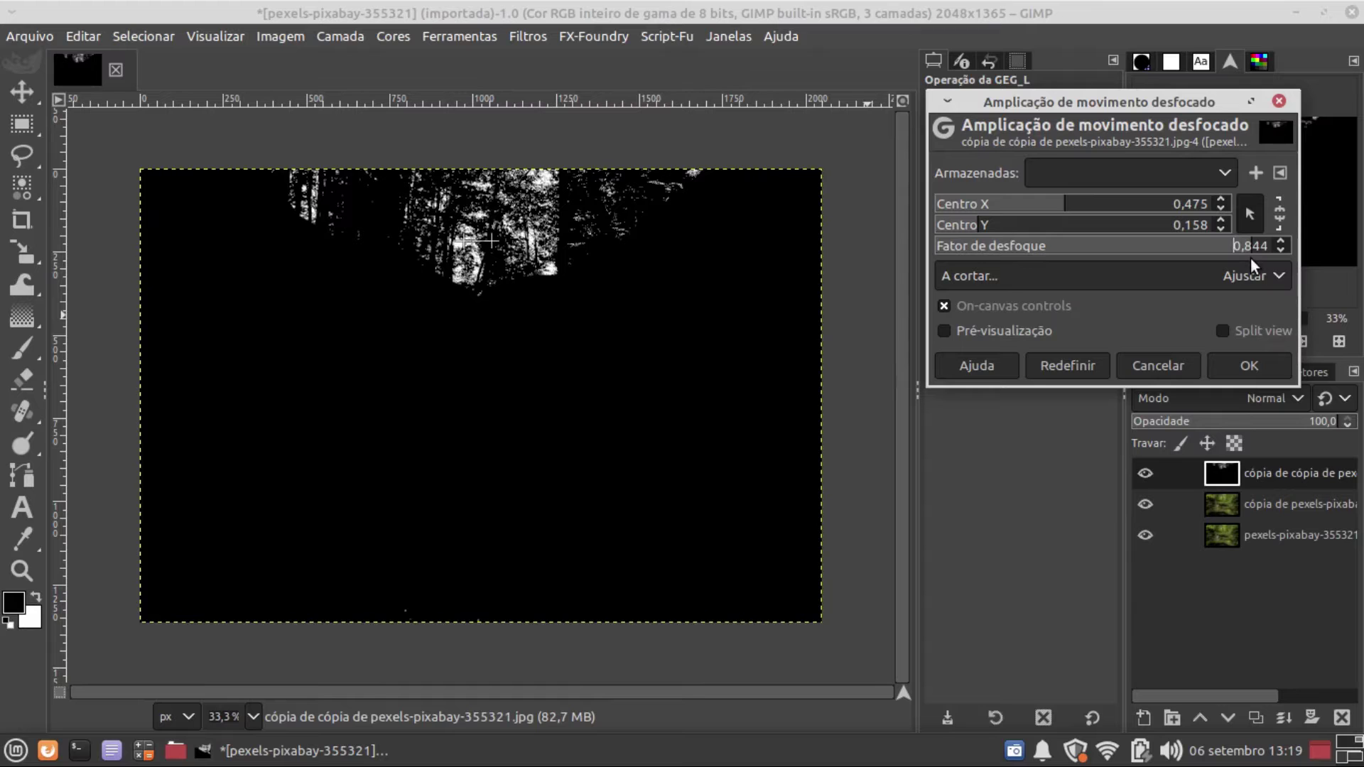
left_click(947, 330)
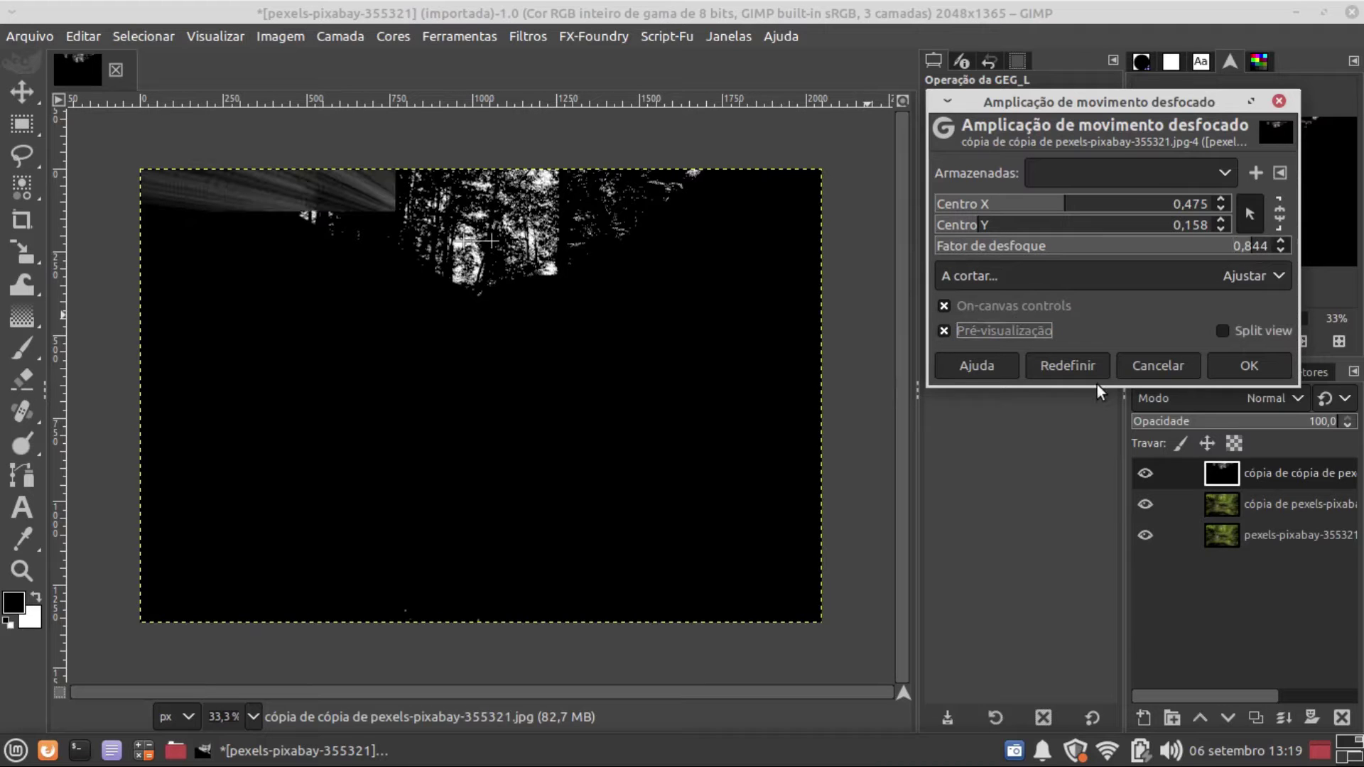
left_click(1230, 363)
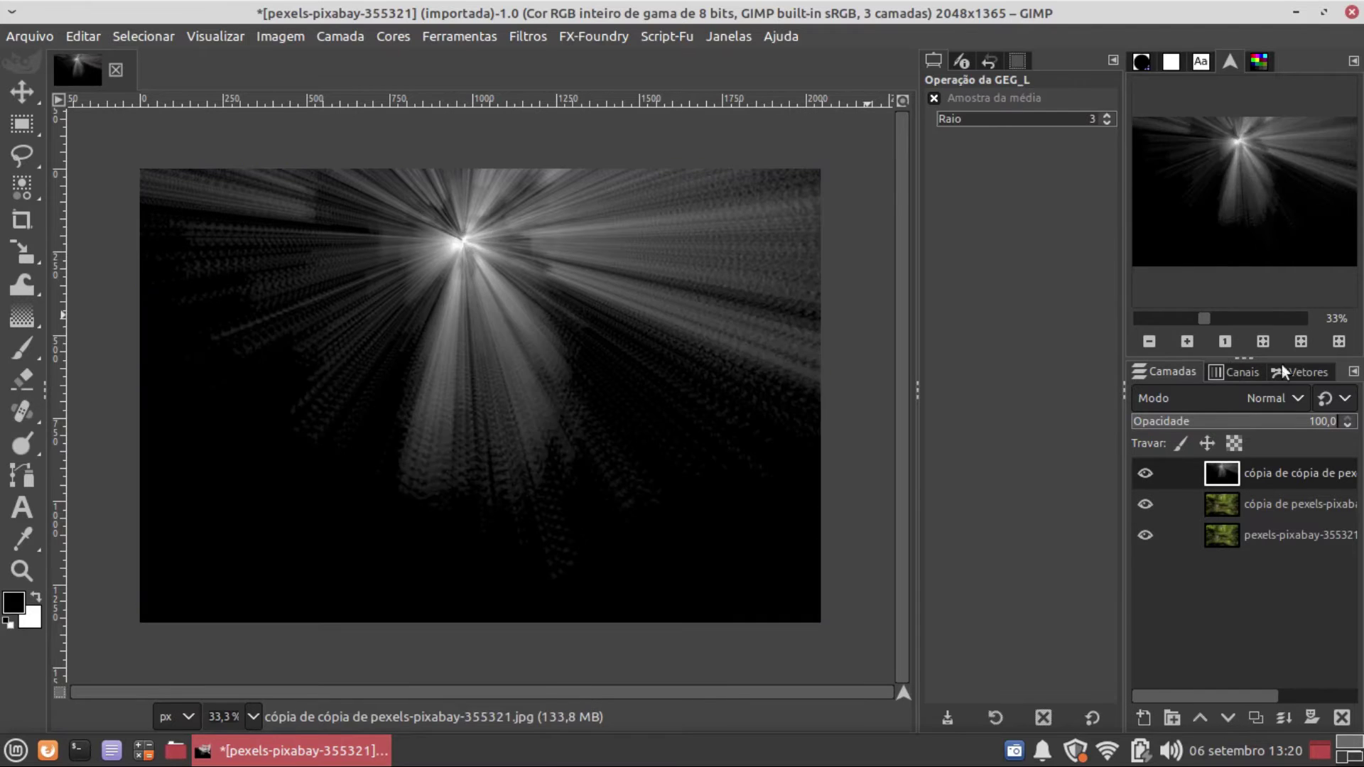
Step: Set the light-ray layer's blend mode to Somente clarear
left_click(1297, 398)
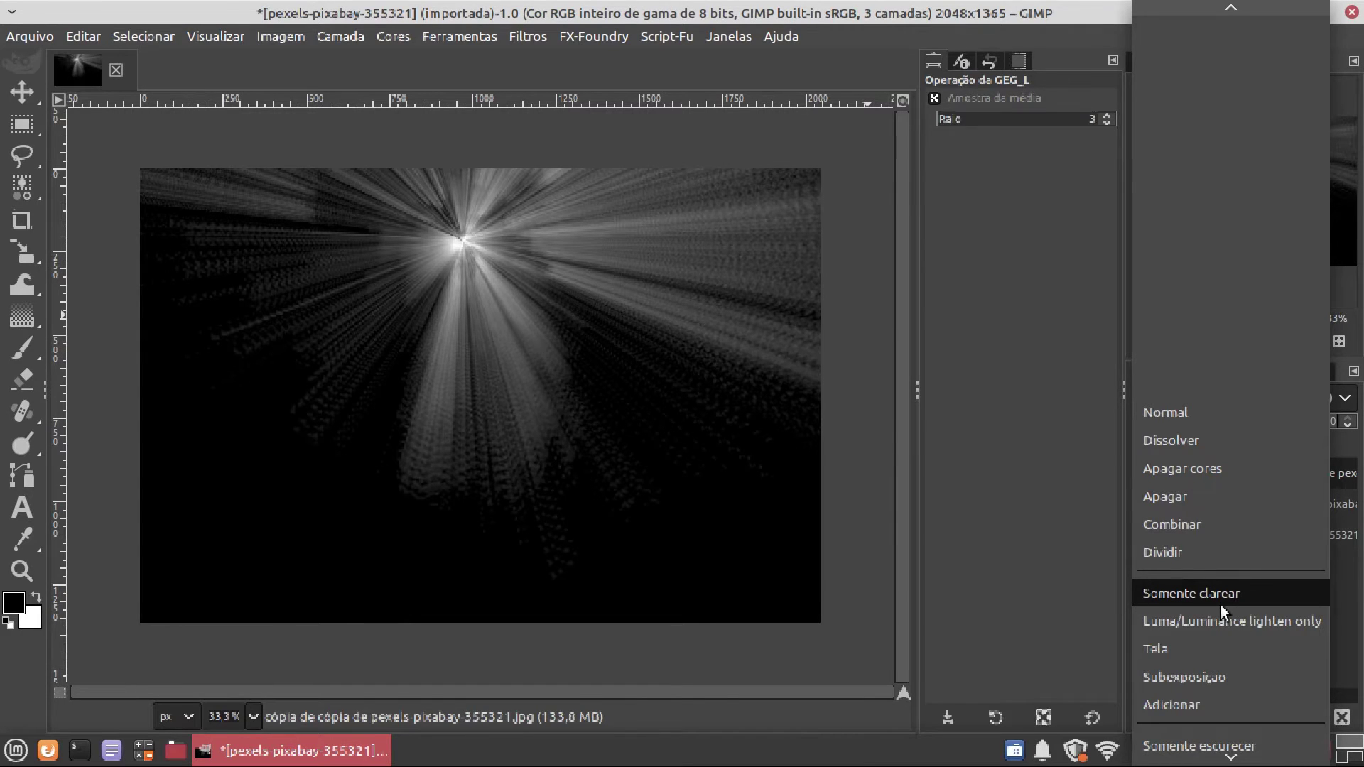
left_click(1182, 602)
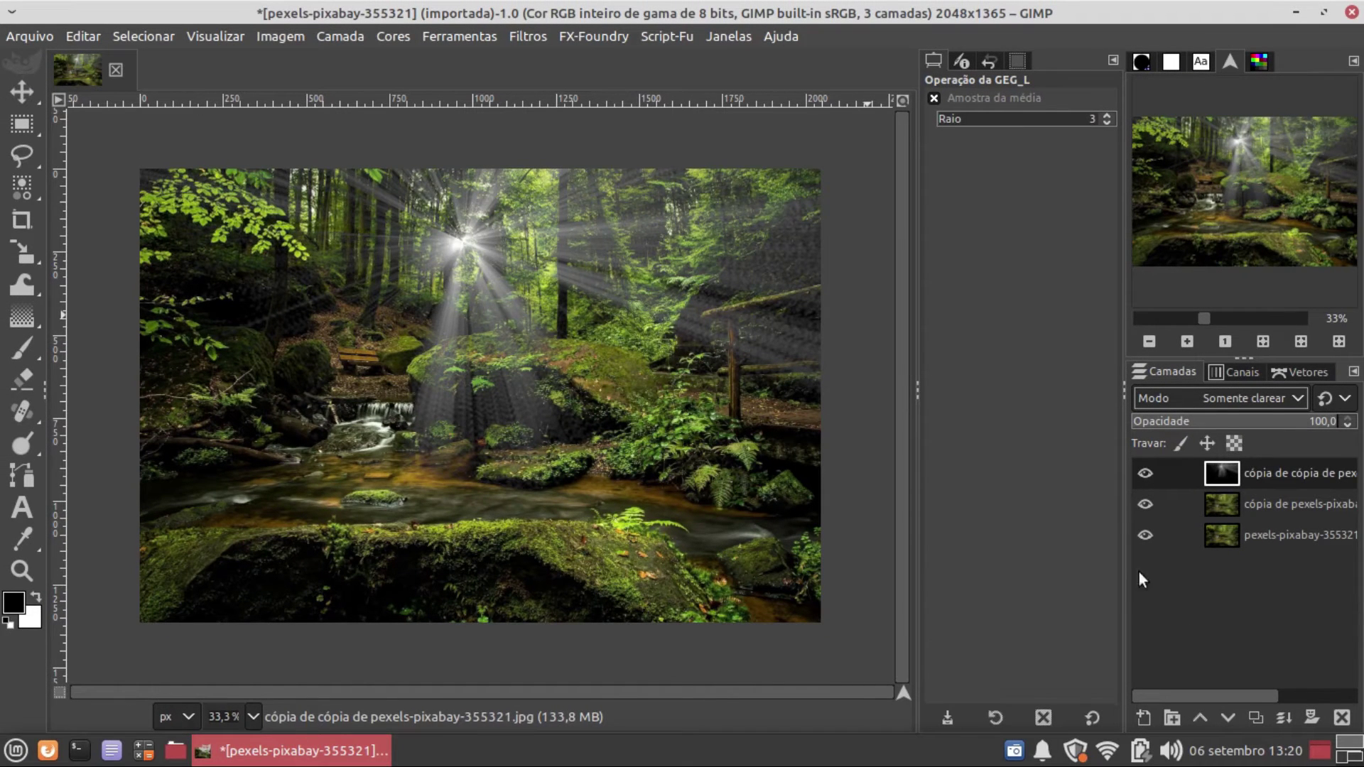
Step: Apply a circular motion blur to the light-ray layer, centred at X 0,481 and Y 0,362, with an angle of 5,00
left_click(538, 39)
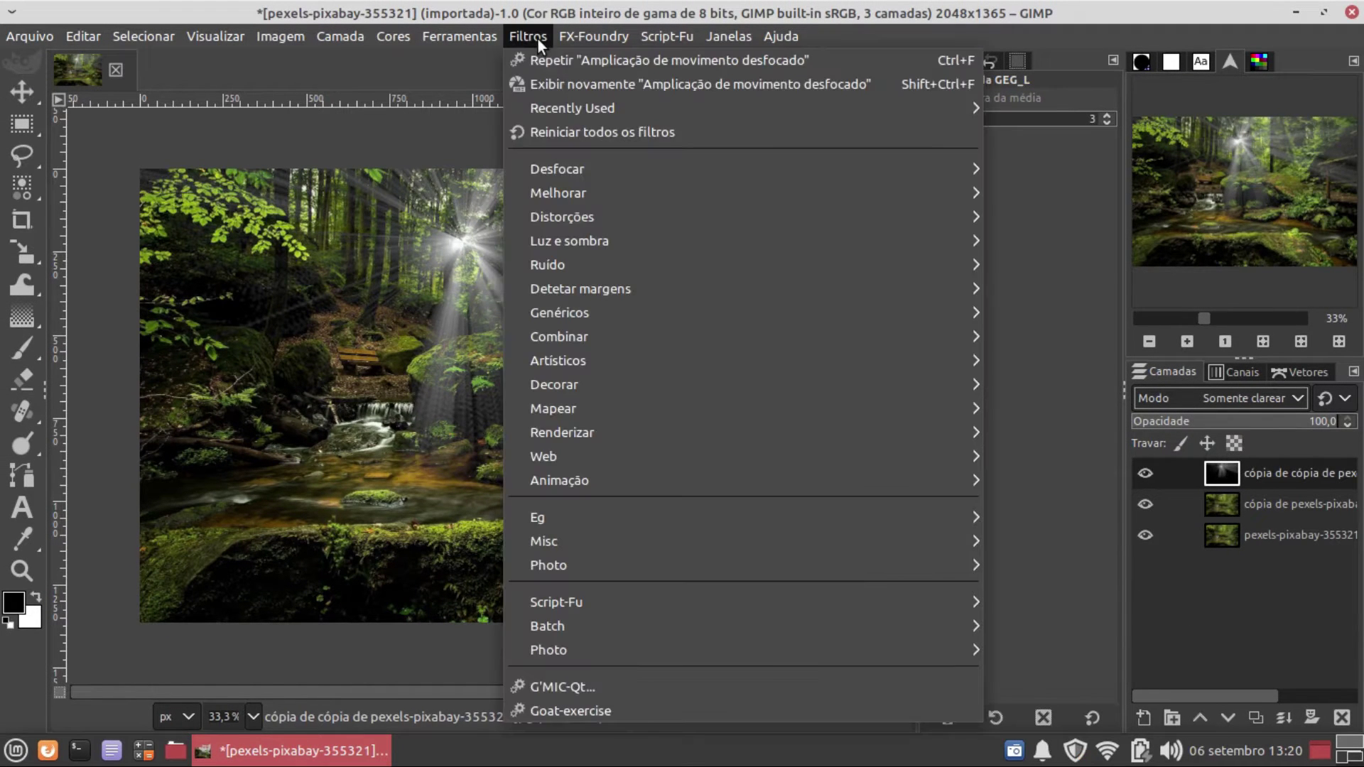
mouse_move(534, 172)
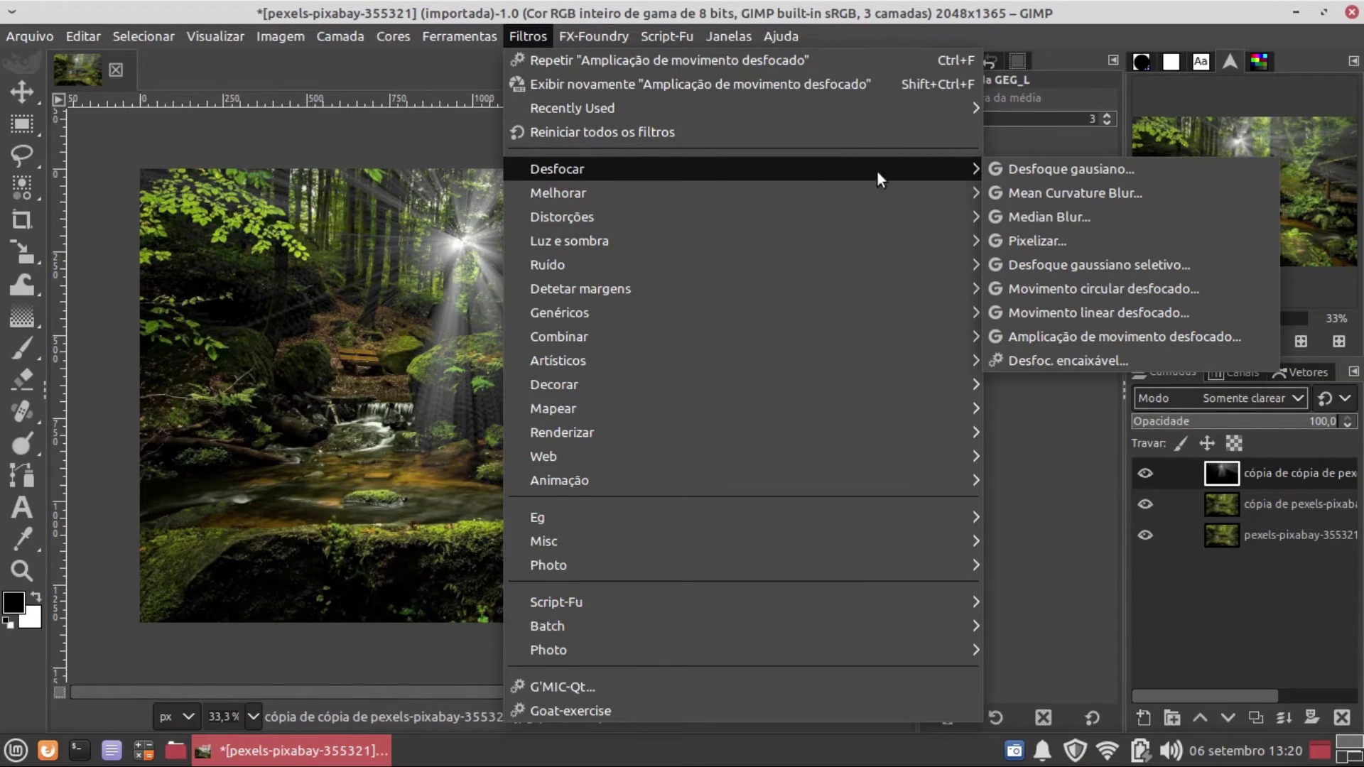
left_click(1029, 287)
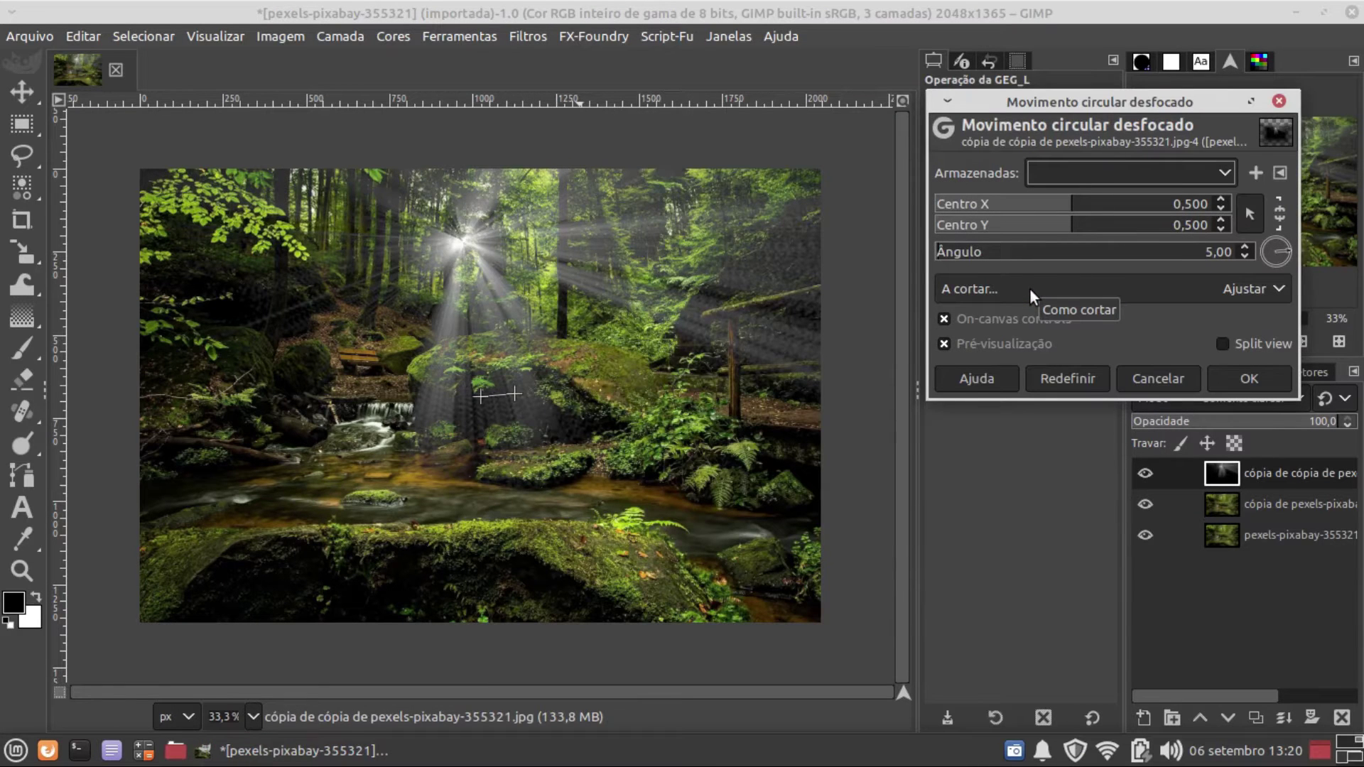
left_click(1250, 214)
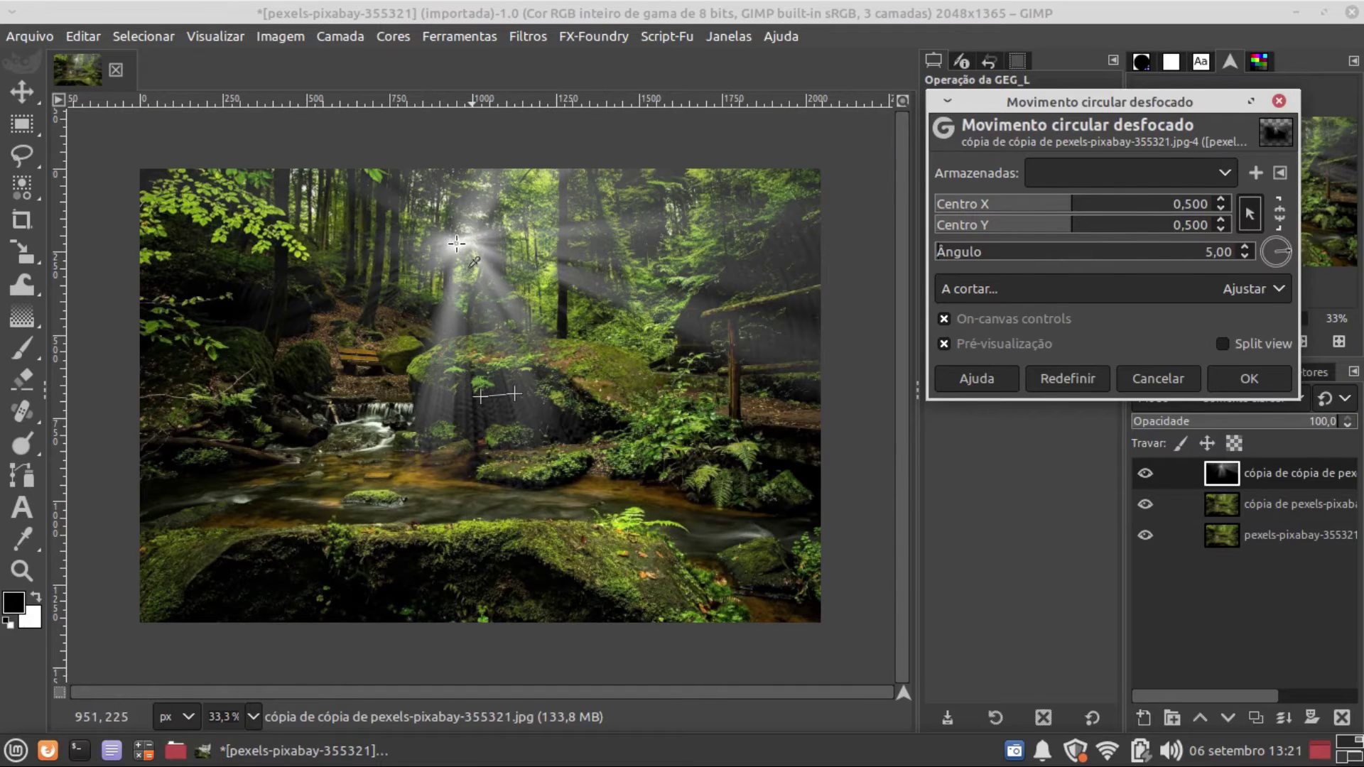
left_click(457, 243)
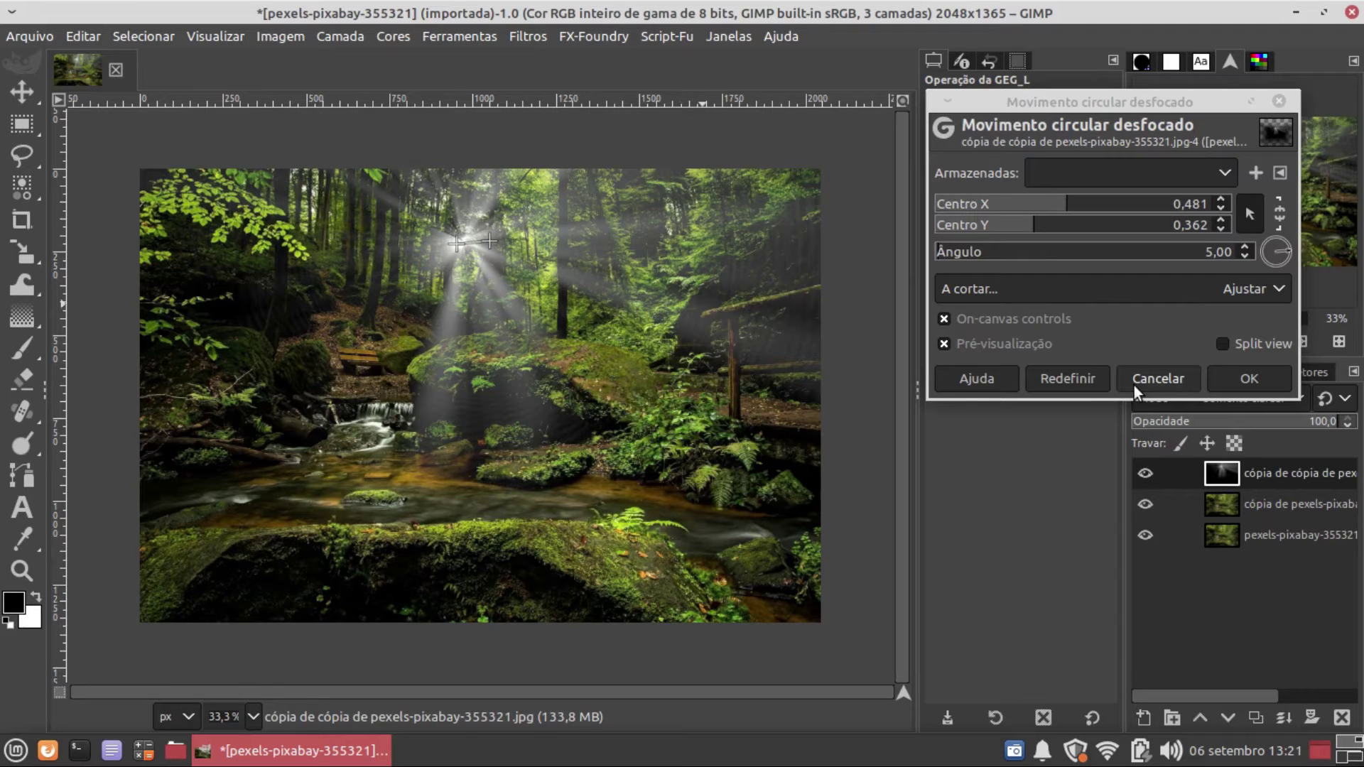
left_click(1242, 381)
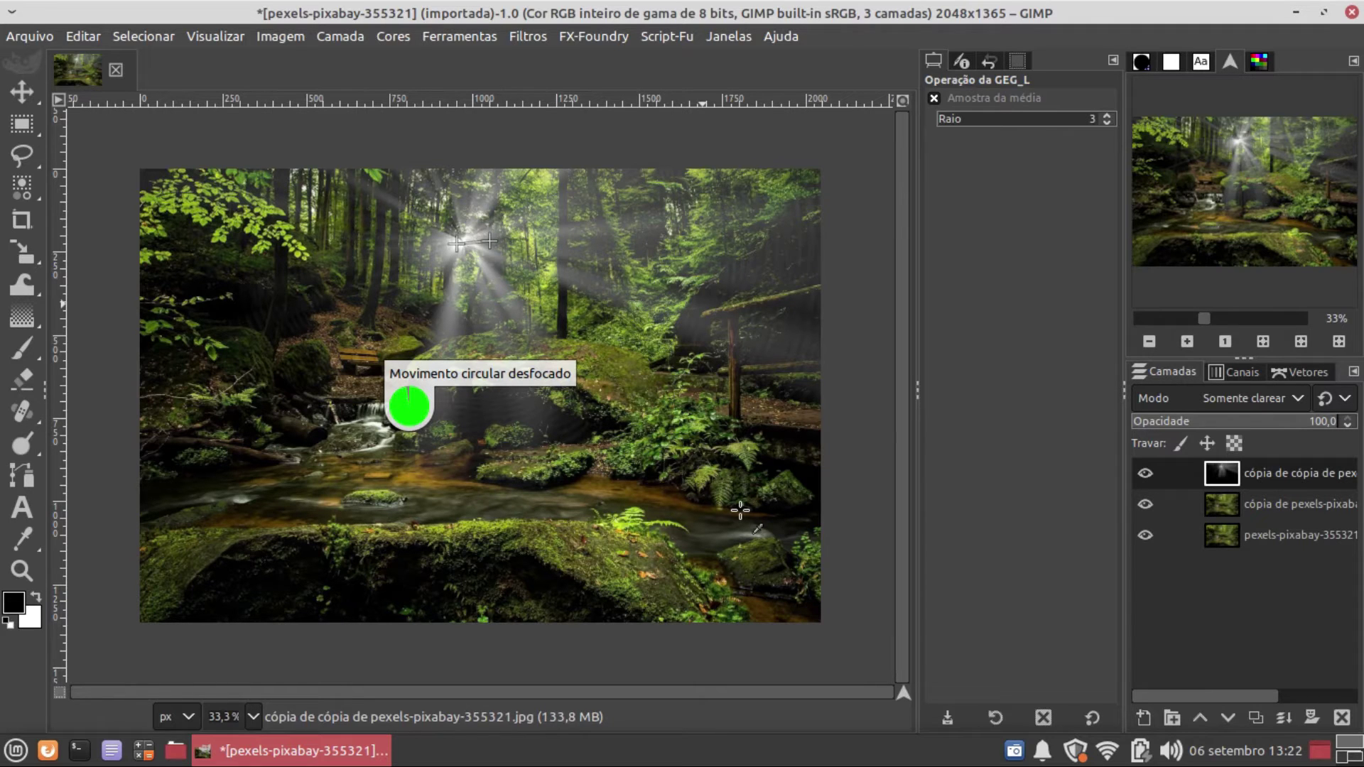
Step: Apply a second zoom motion blur to the light-ray layer, centred at X 0,484 and Y 0,368, with blur factor 0,291
left_click(524, 37)
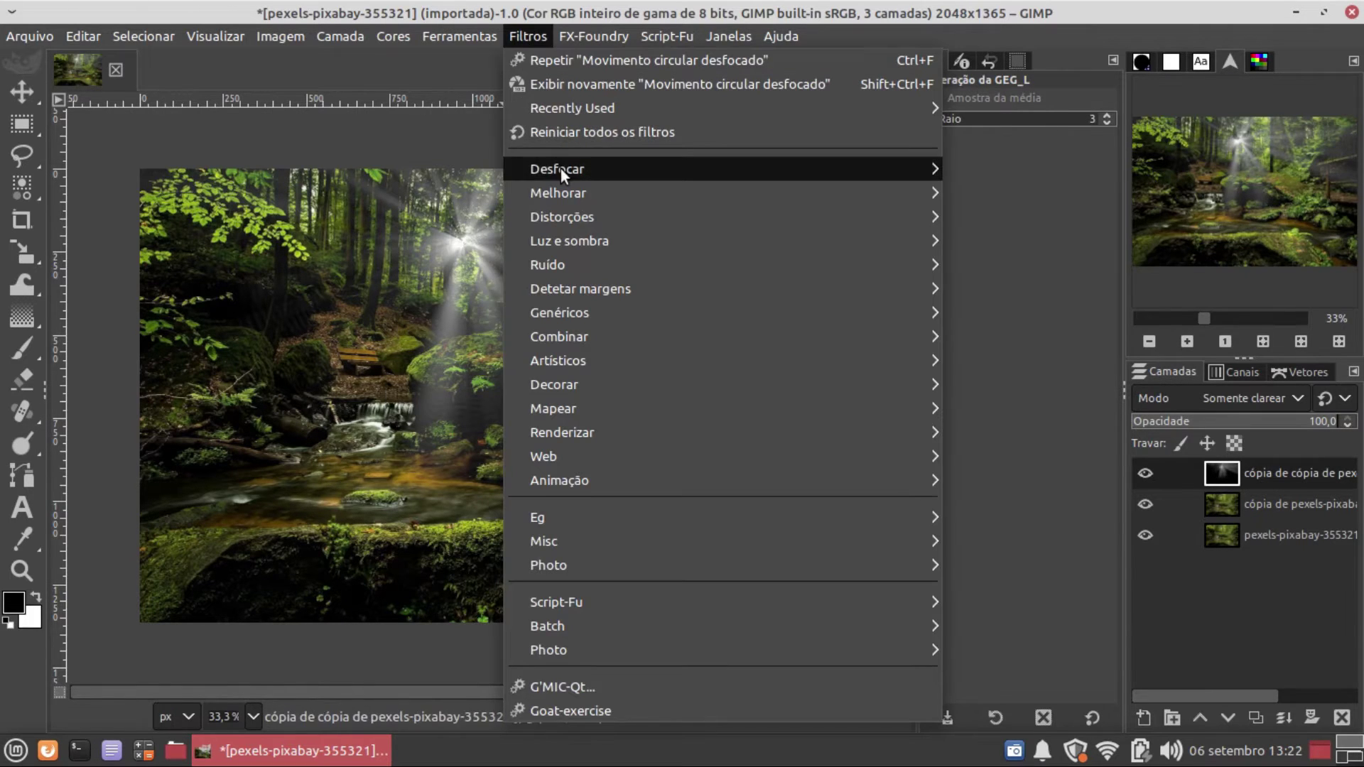
mouse_move(607, 168)
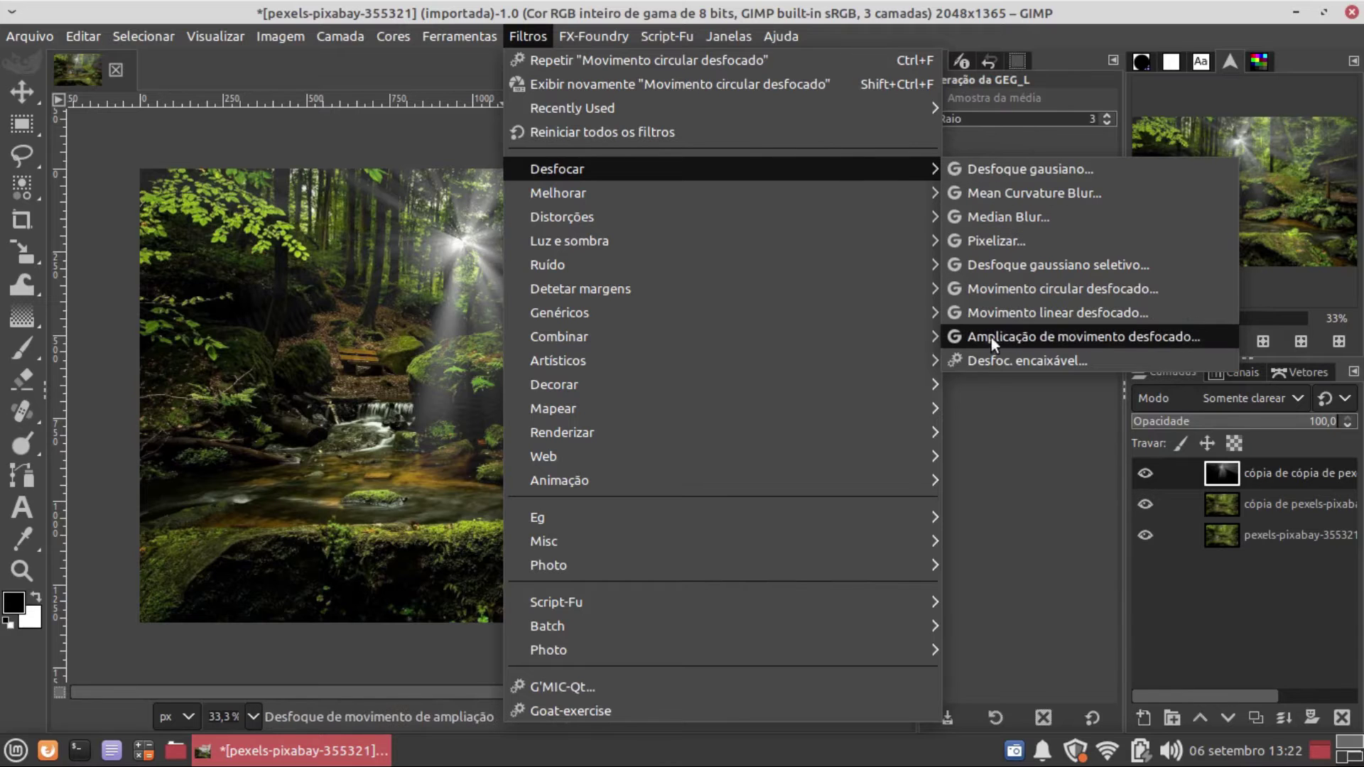
left_click(1051, 335)
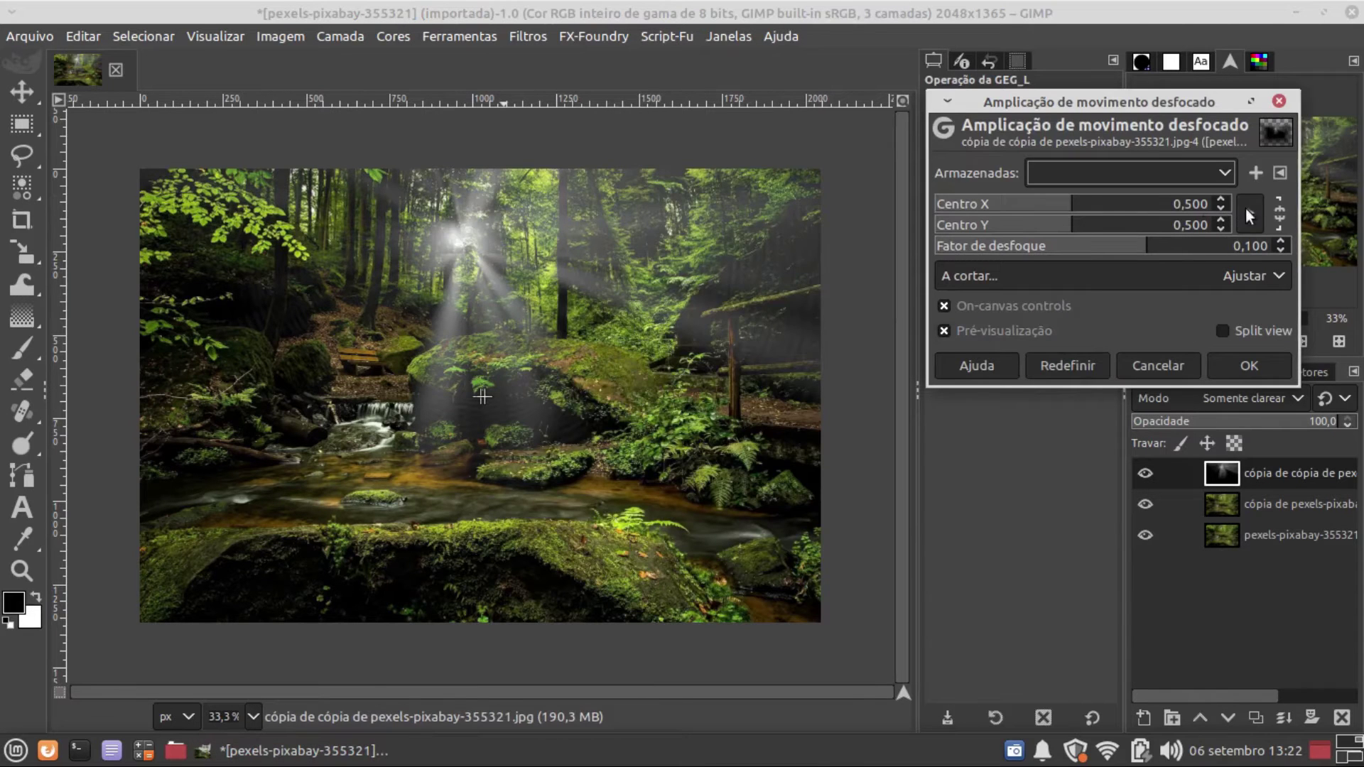
left_click(460, 243)
key("space")
left_click_drag(1157, 248, 1196, 328)
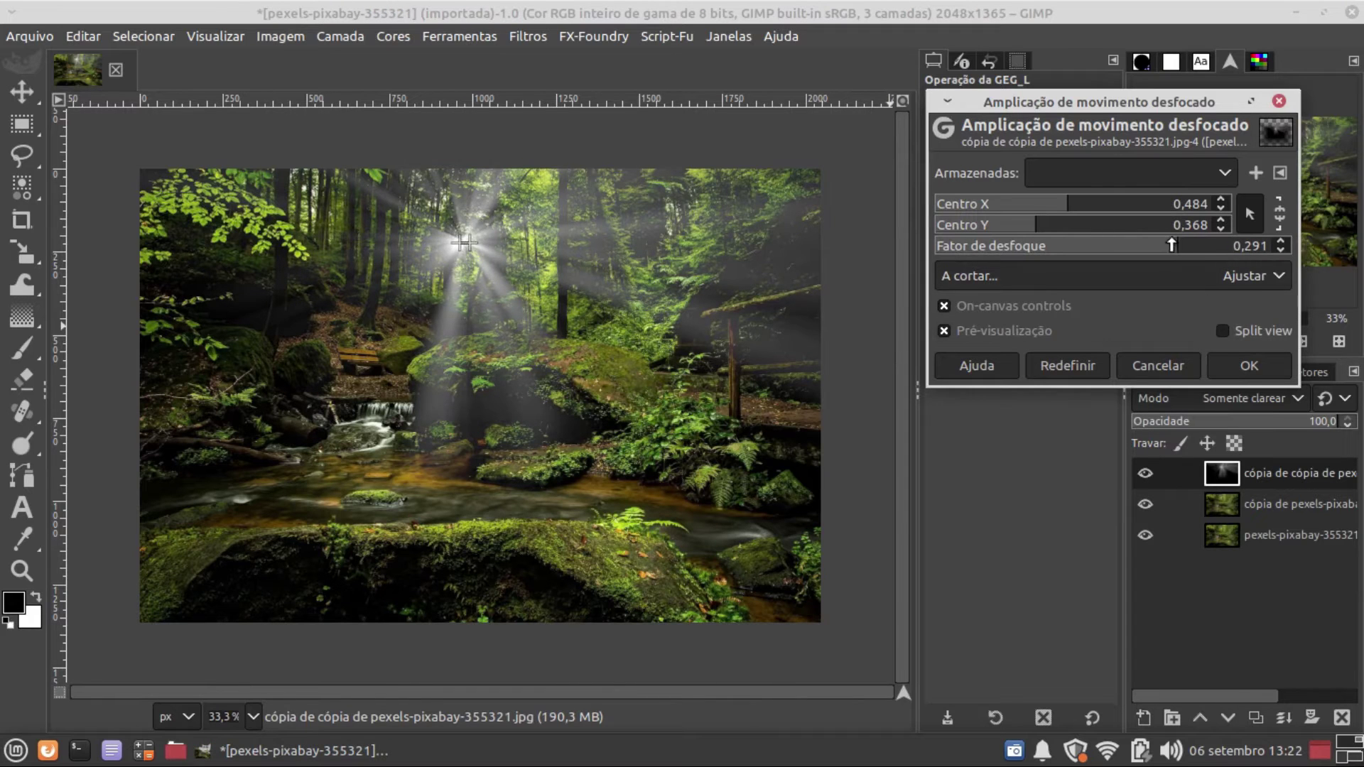
key("Return")
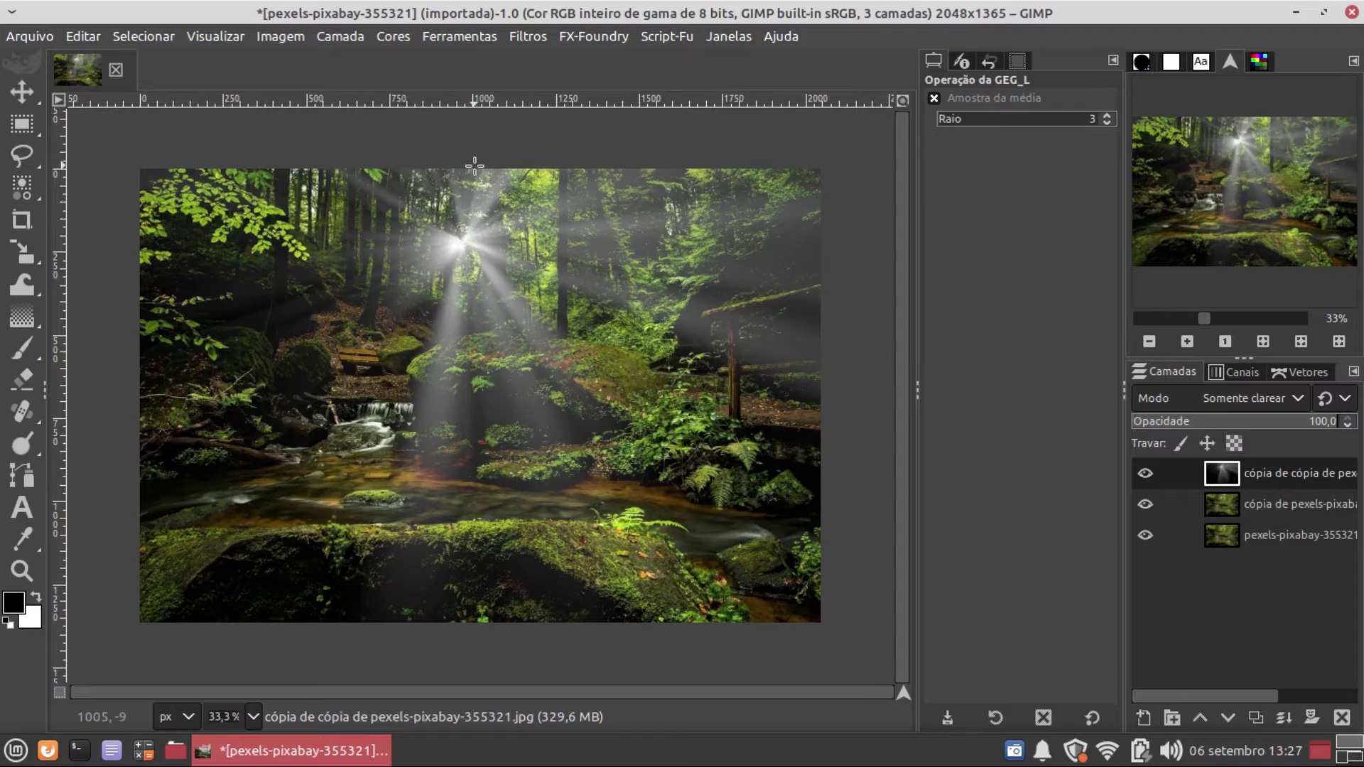
Step: Tint the light rays yellow with Curves by lowering the highlight endpoint of the blue channel to a mid-range output
left_click(402, 39)
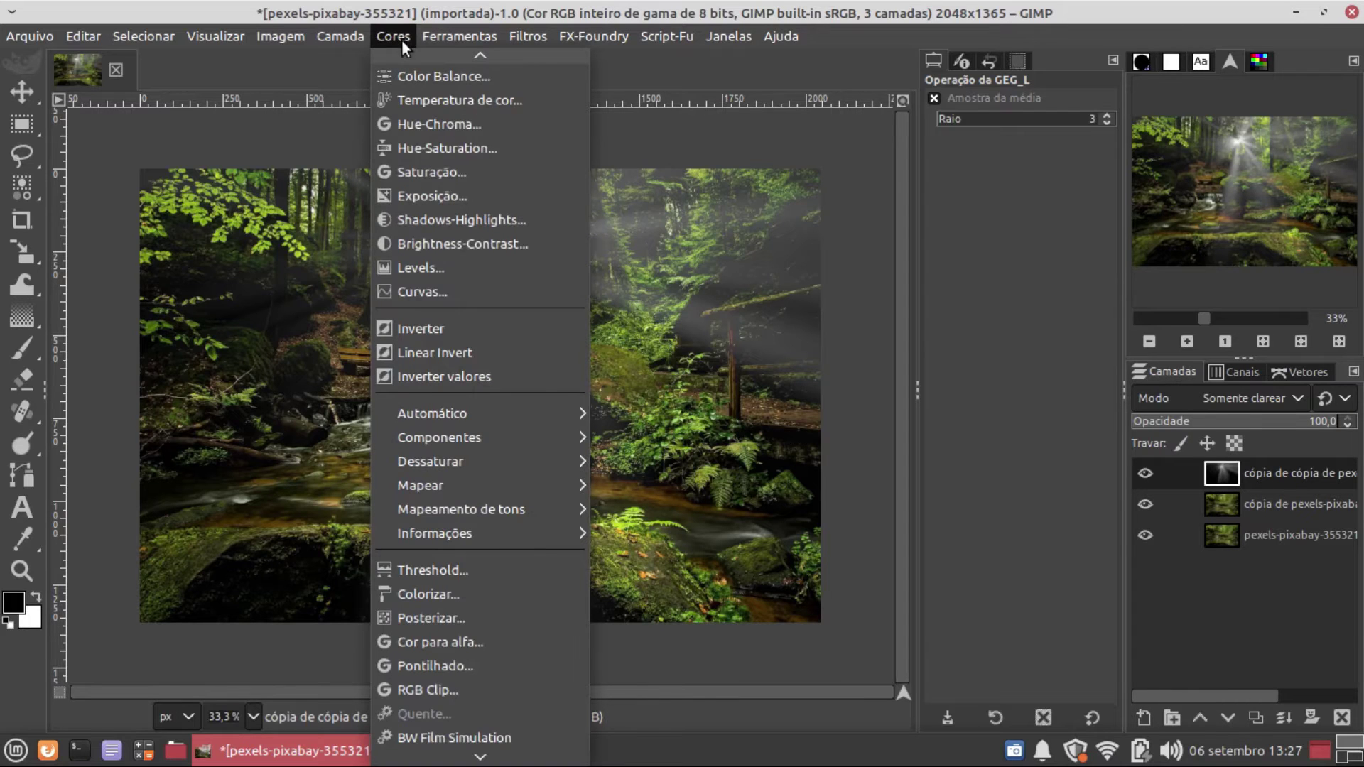
left_click(402, 292)
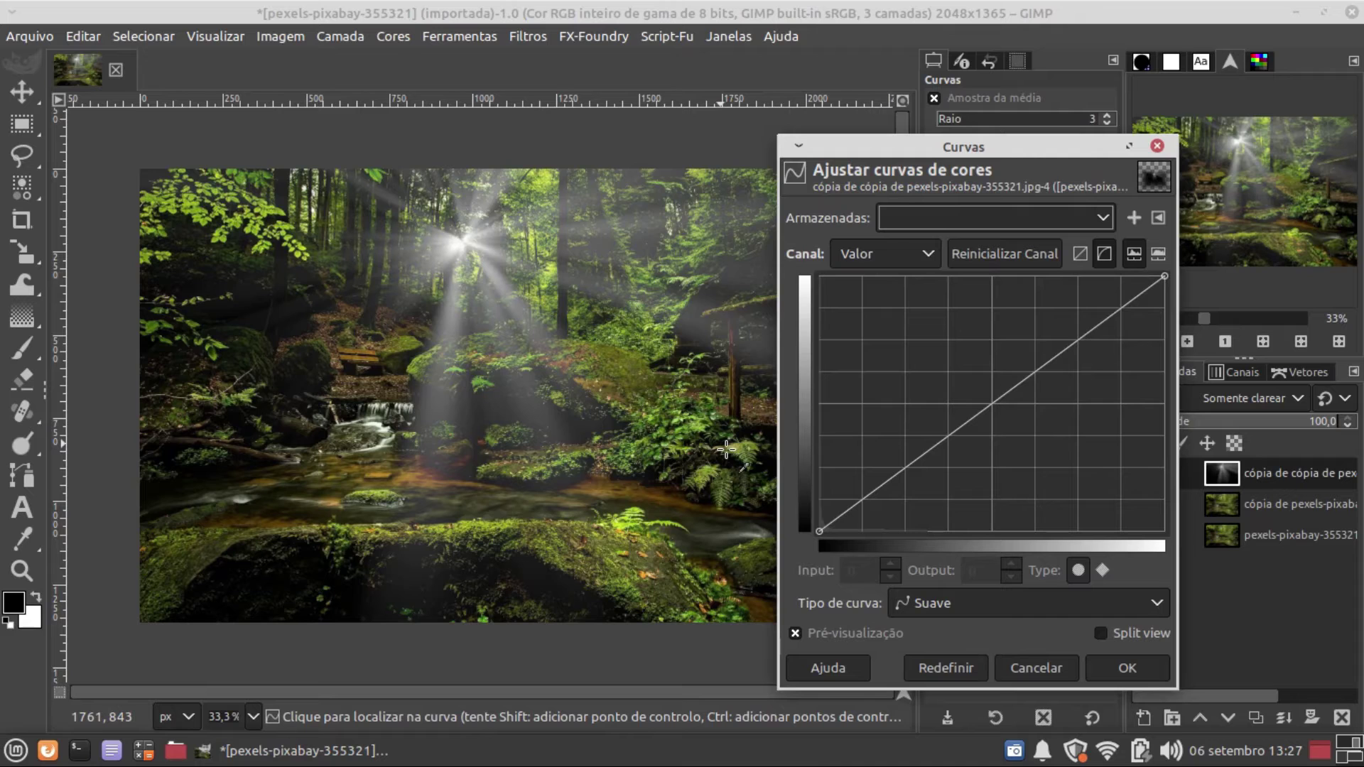
left_click(898, 262)
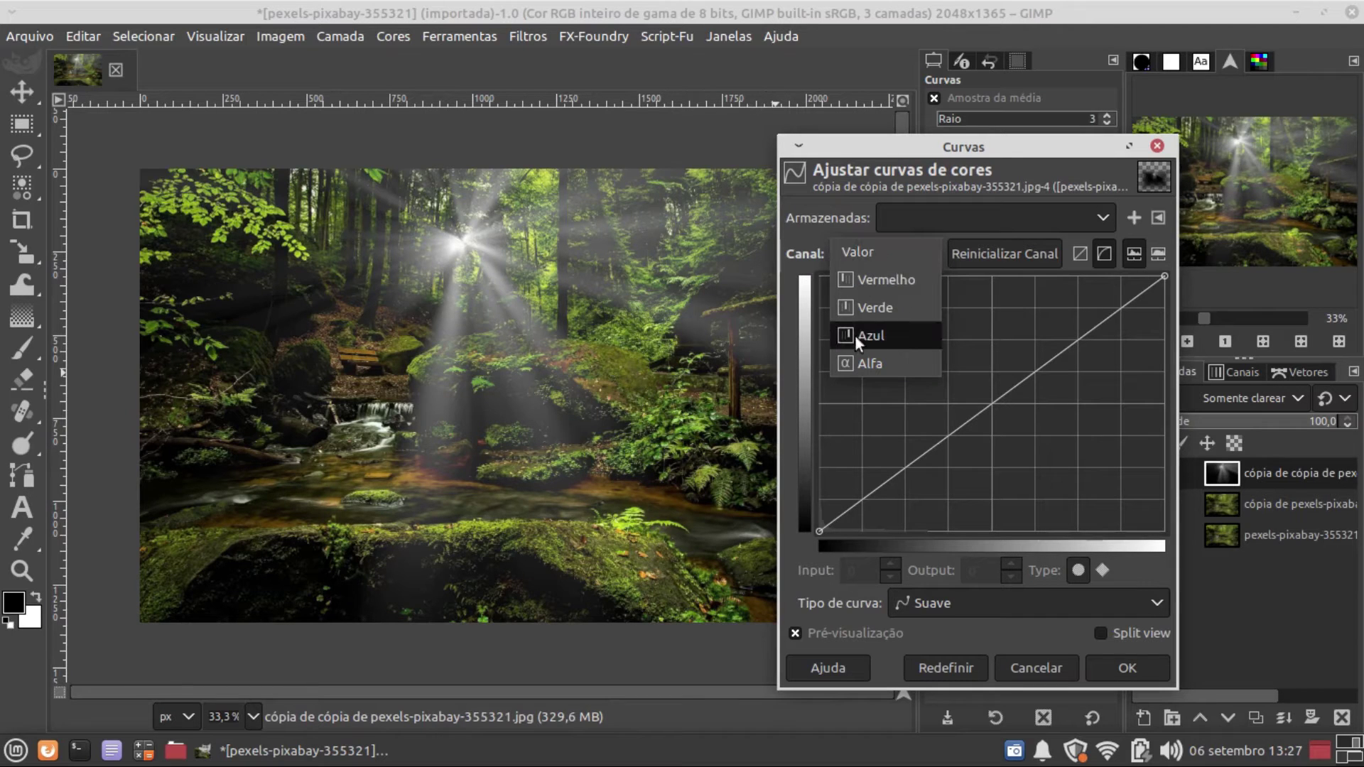
left_click(880, 336)
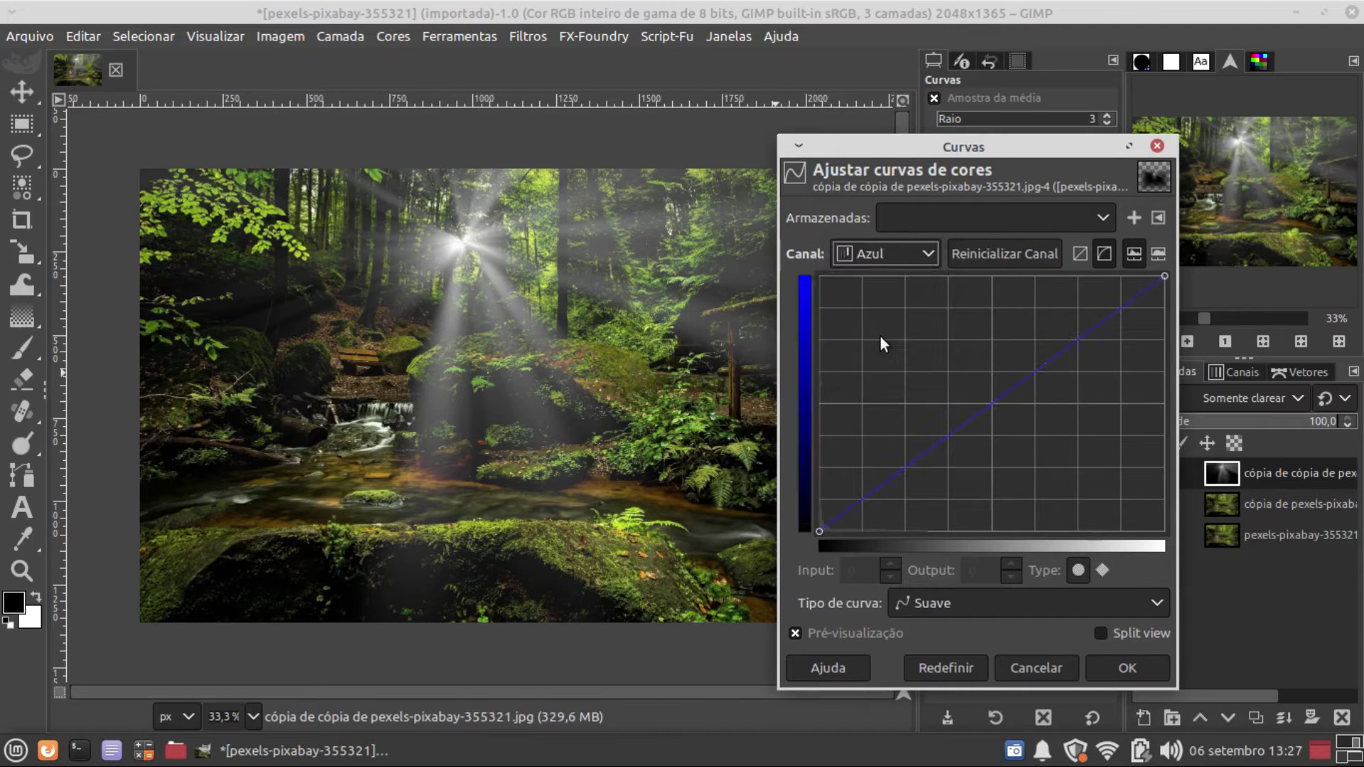
left_click_drag(1164, 275, 1123, 275)
left_click_drag(1102, 276, 974, 274)
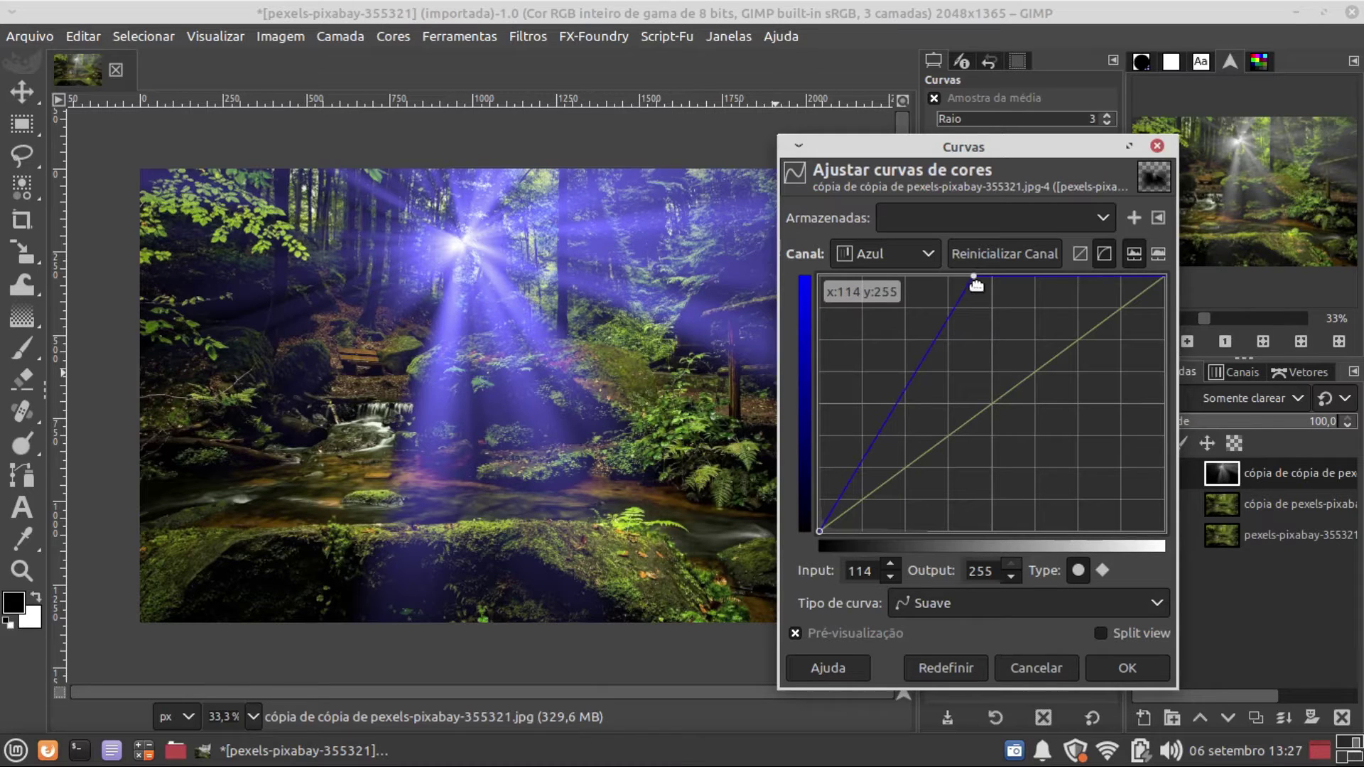
left_click_drag(975, 277, 1196, 403)
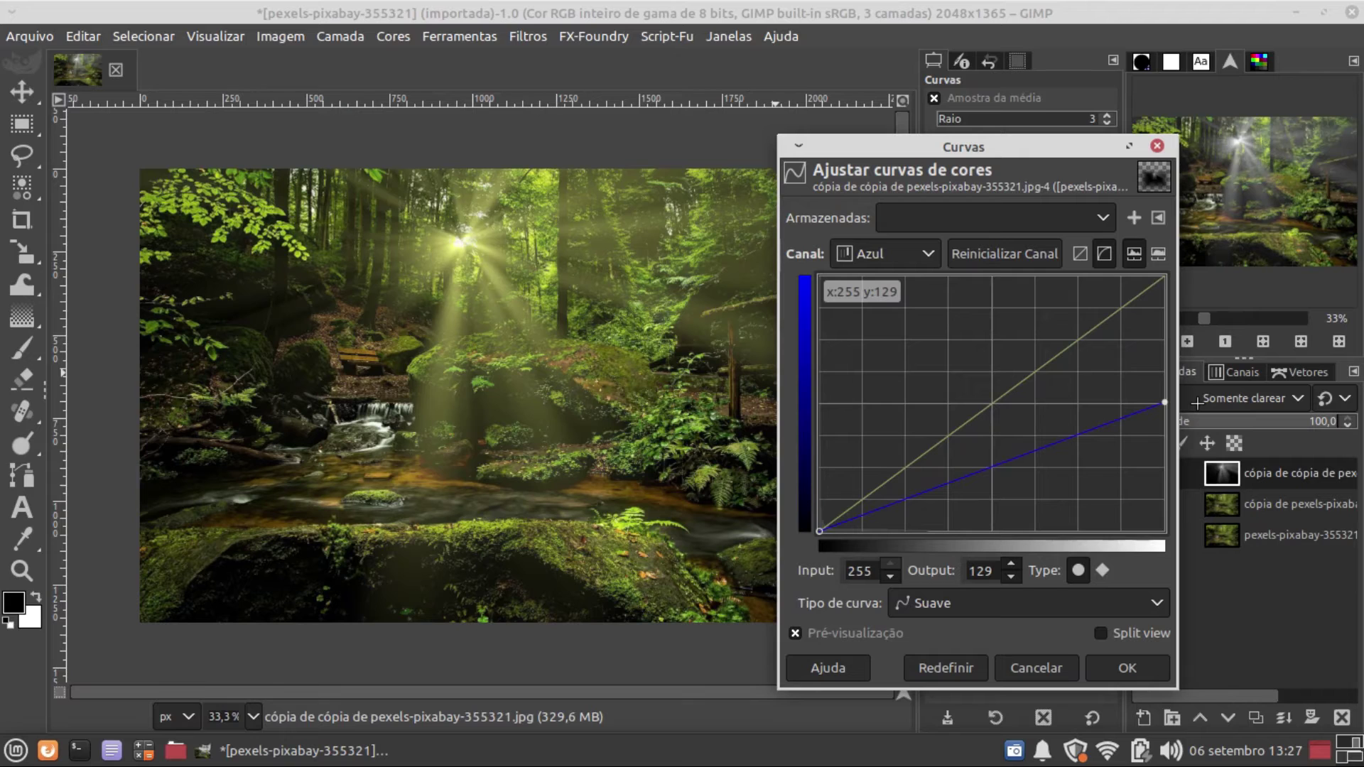
left_click_drag(1197, 403, 1222, 362)
left_click(1143, 667)
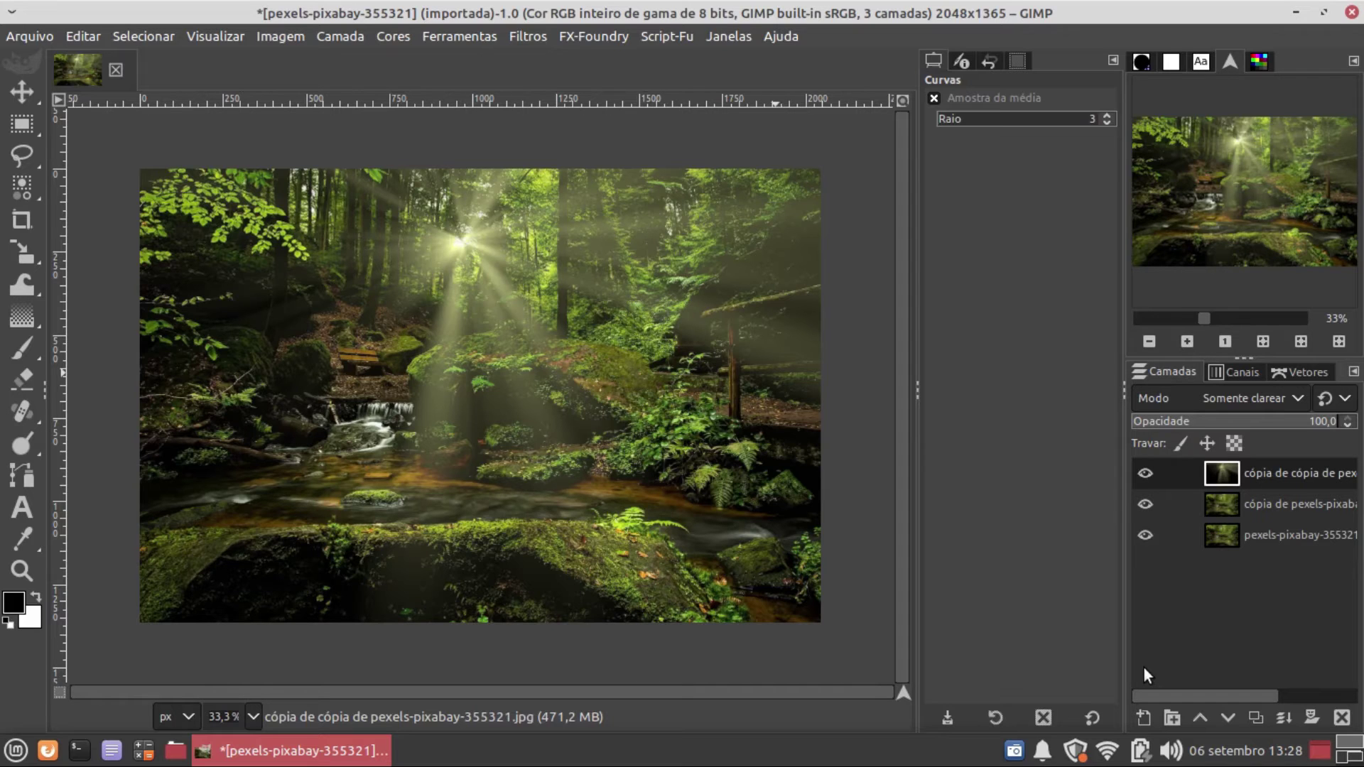
Step: Duplicate the light-ray layer and set the copy's blend mode to Luz suave
left_click(1250, 718)
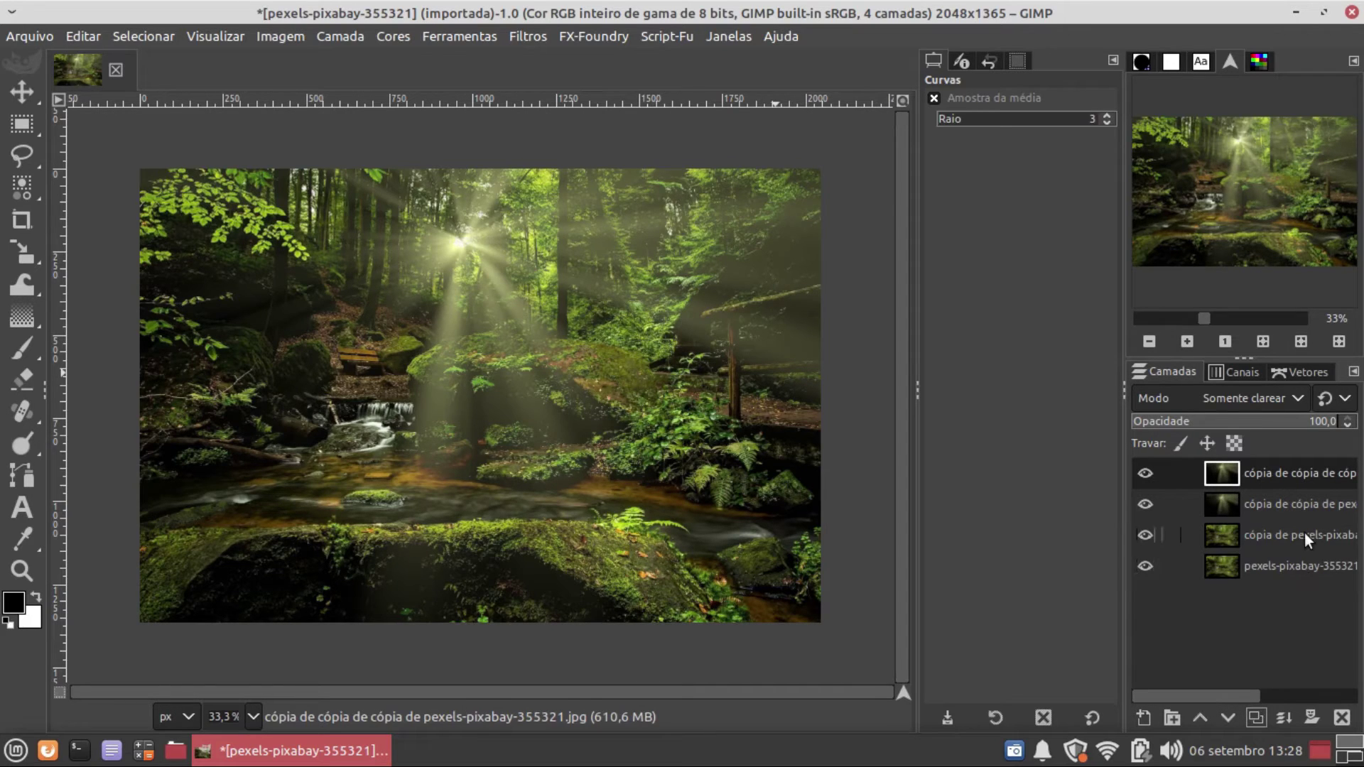
left_click(1299, 395)
scroll(1233, 590, "down", 1)
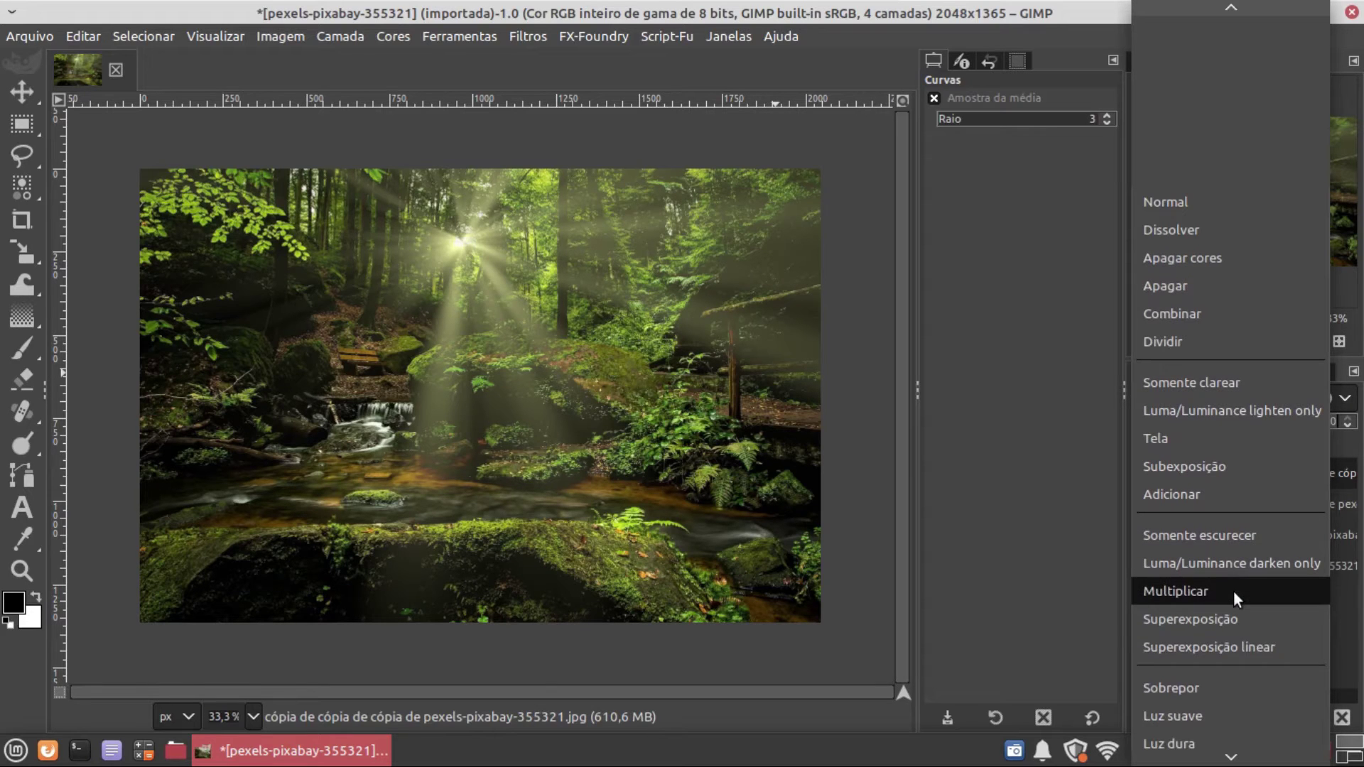
key("Escape")
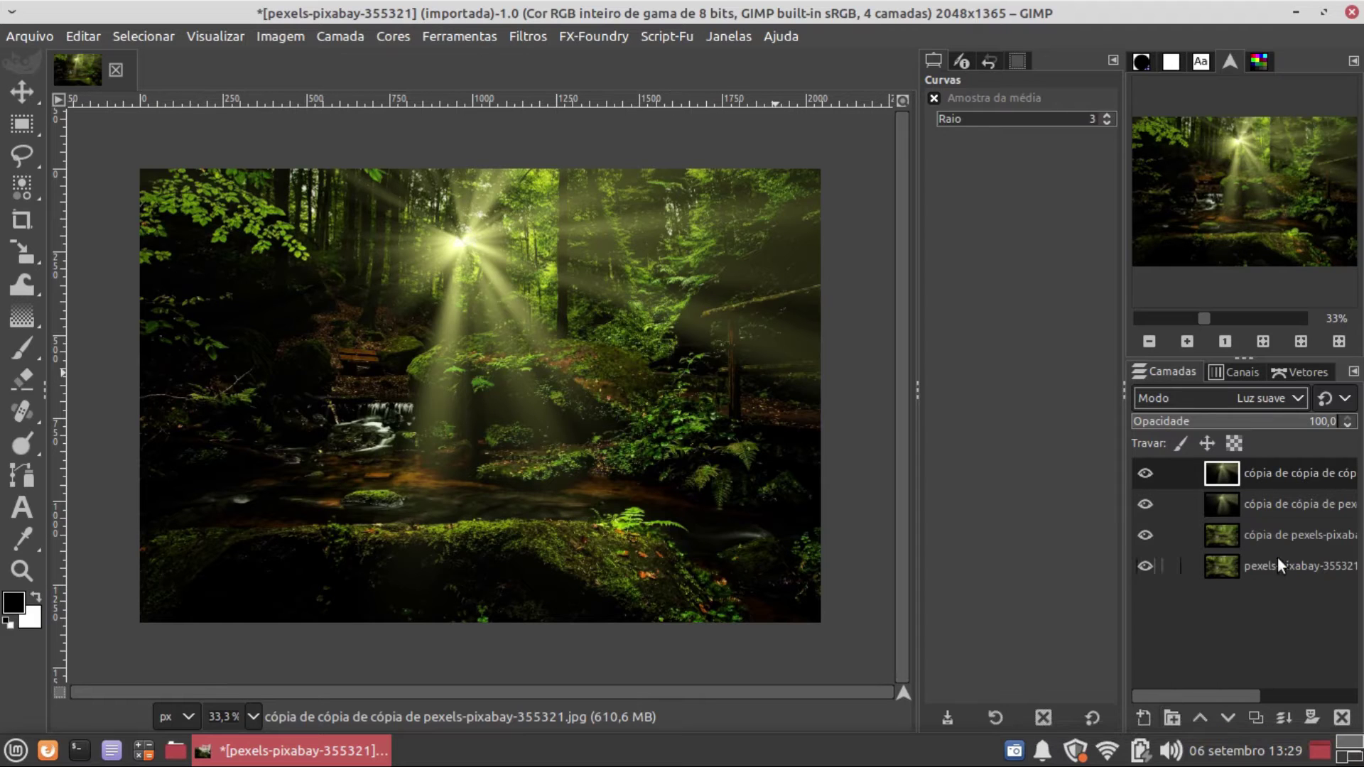
Step: Set the soft-light copy's opacity to 94,7 and adjust the opacity of the light-ray layer beneath it
left_click(1311, 421)
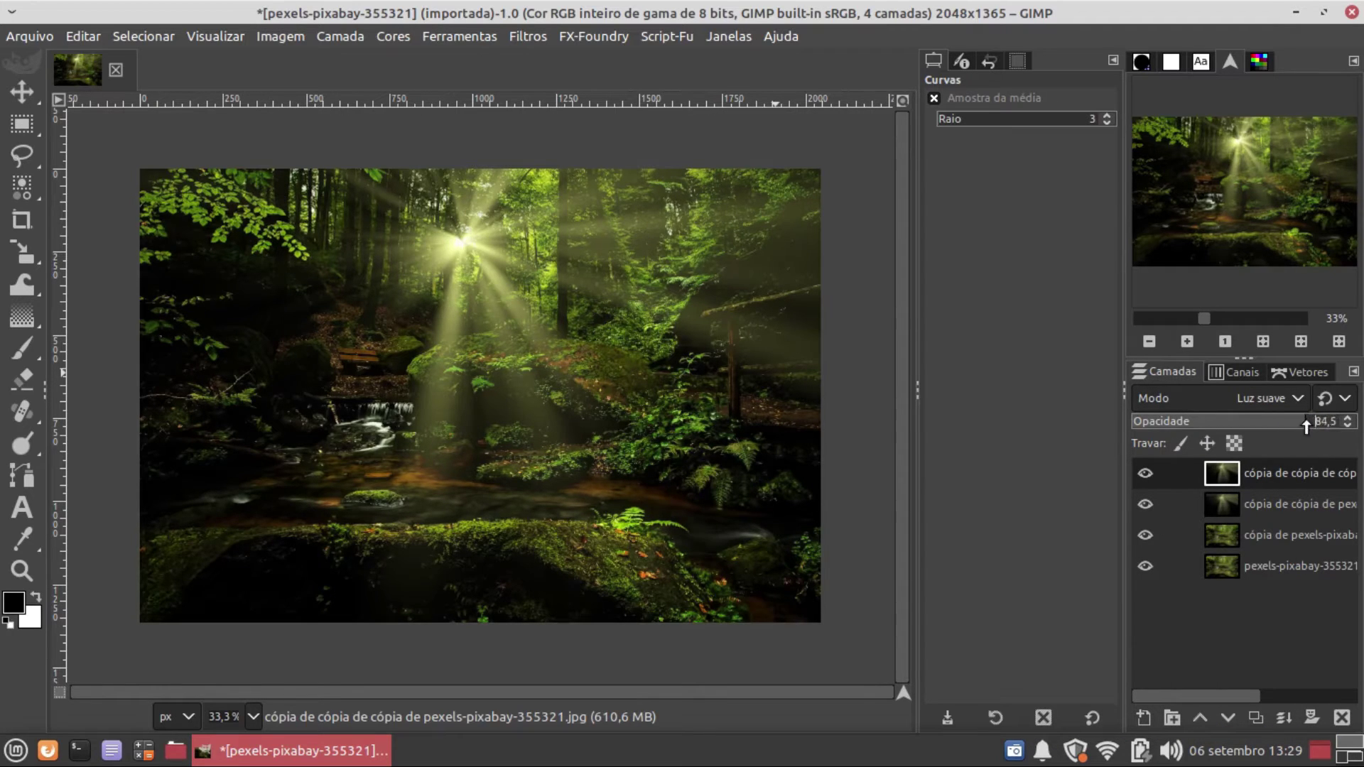
left_click(1247, 496)
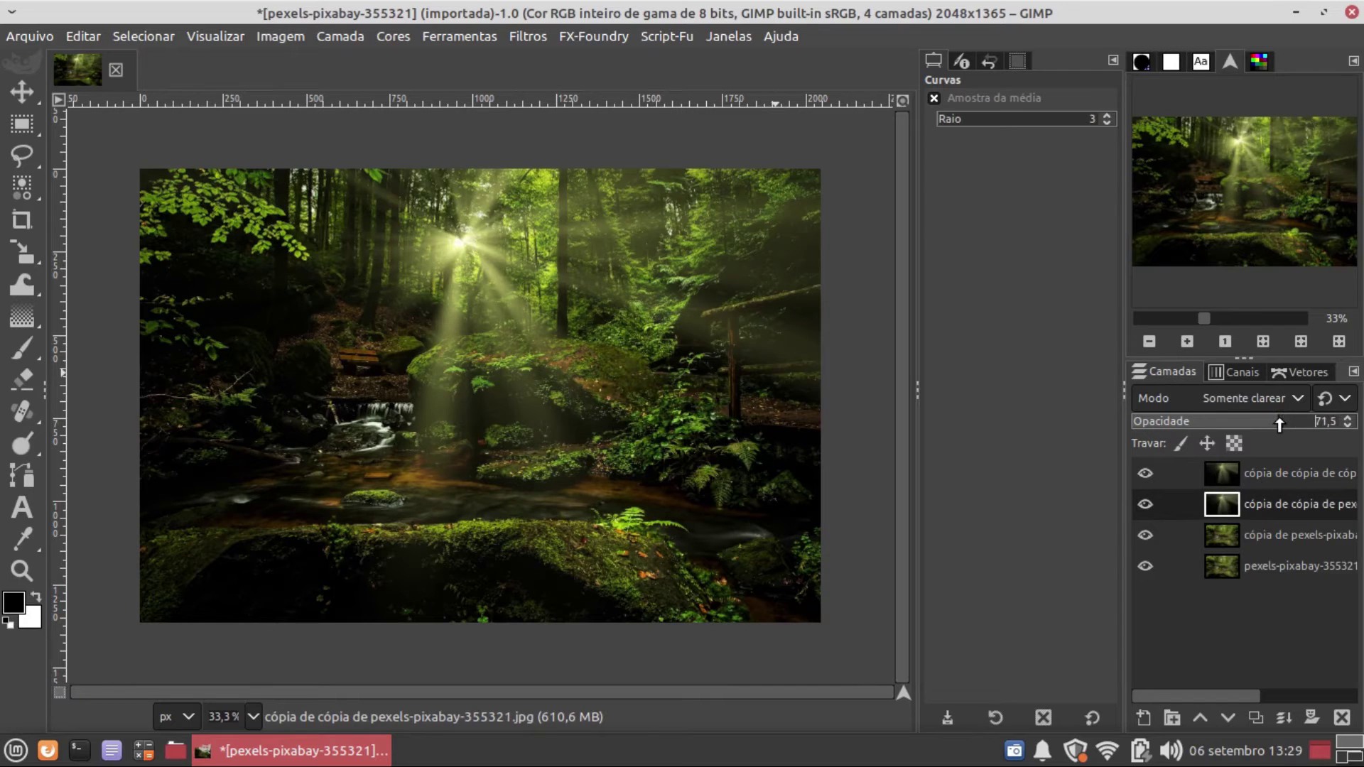
left_click(1269, 422)
left_click(1269, 422)
left_click_drag(1269, 422, 1325, 422)
key("Page_Up")
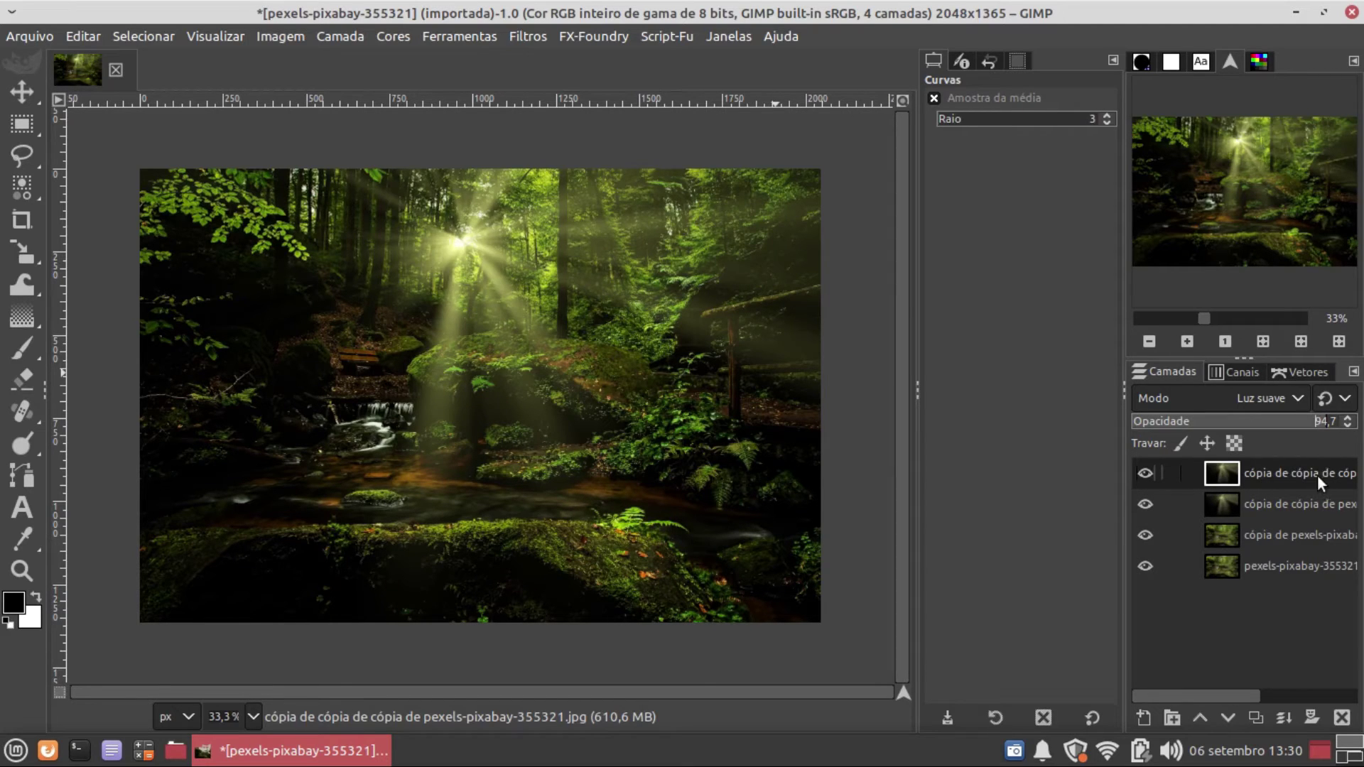
Step: Add a white, full-opacity mask to the soft-light copy and choose the 2. Hardness 025 brush for painting
left_click(1307, 715)
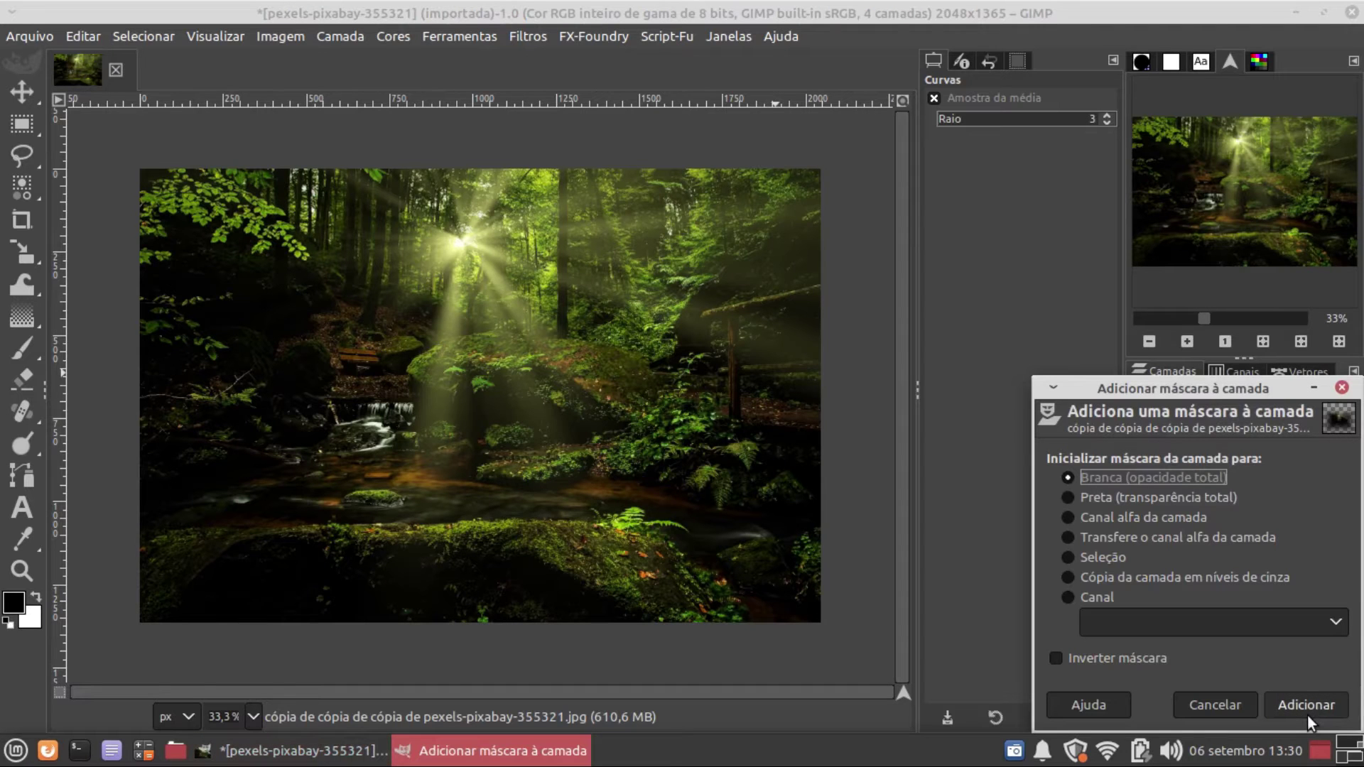
left_click(1304, 704)
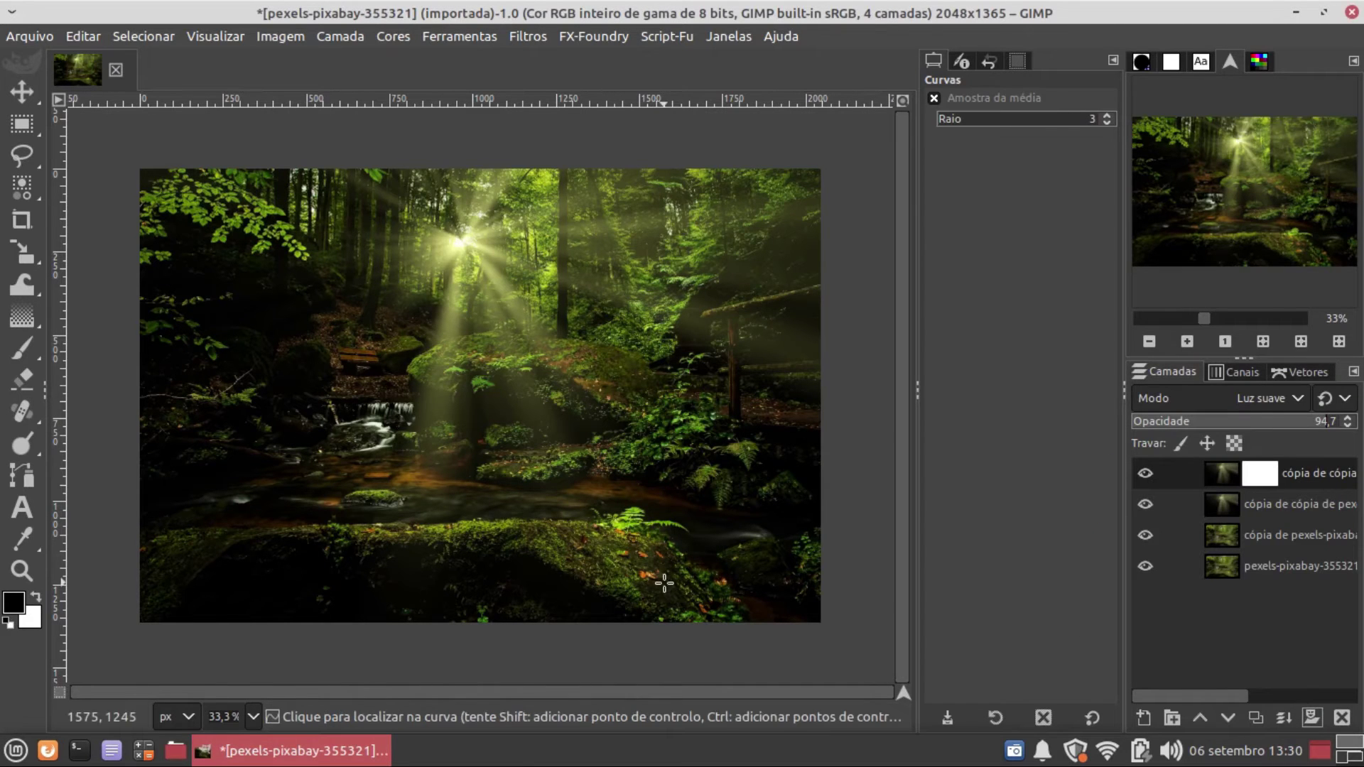
left_click(29, 355)
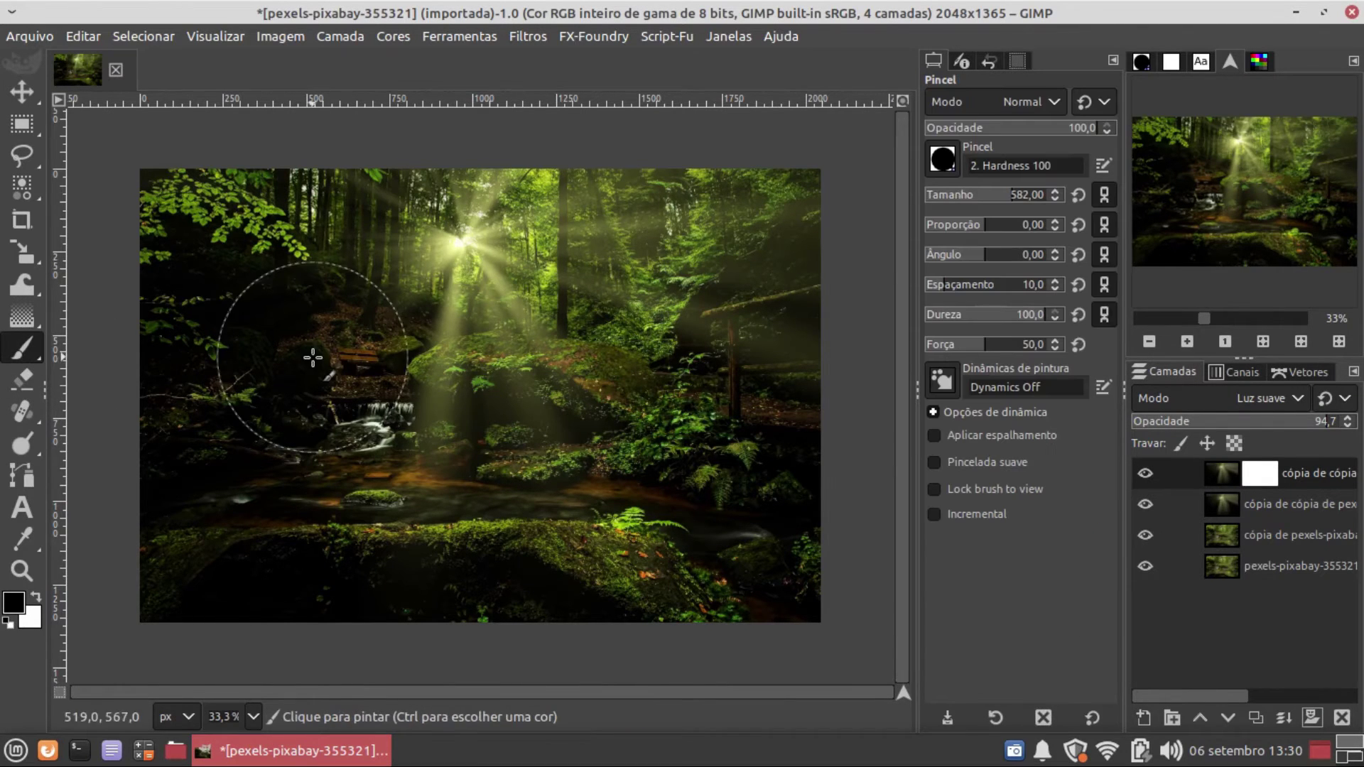
left_click(941, 162)
left_click(937, 213)
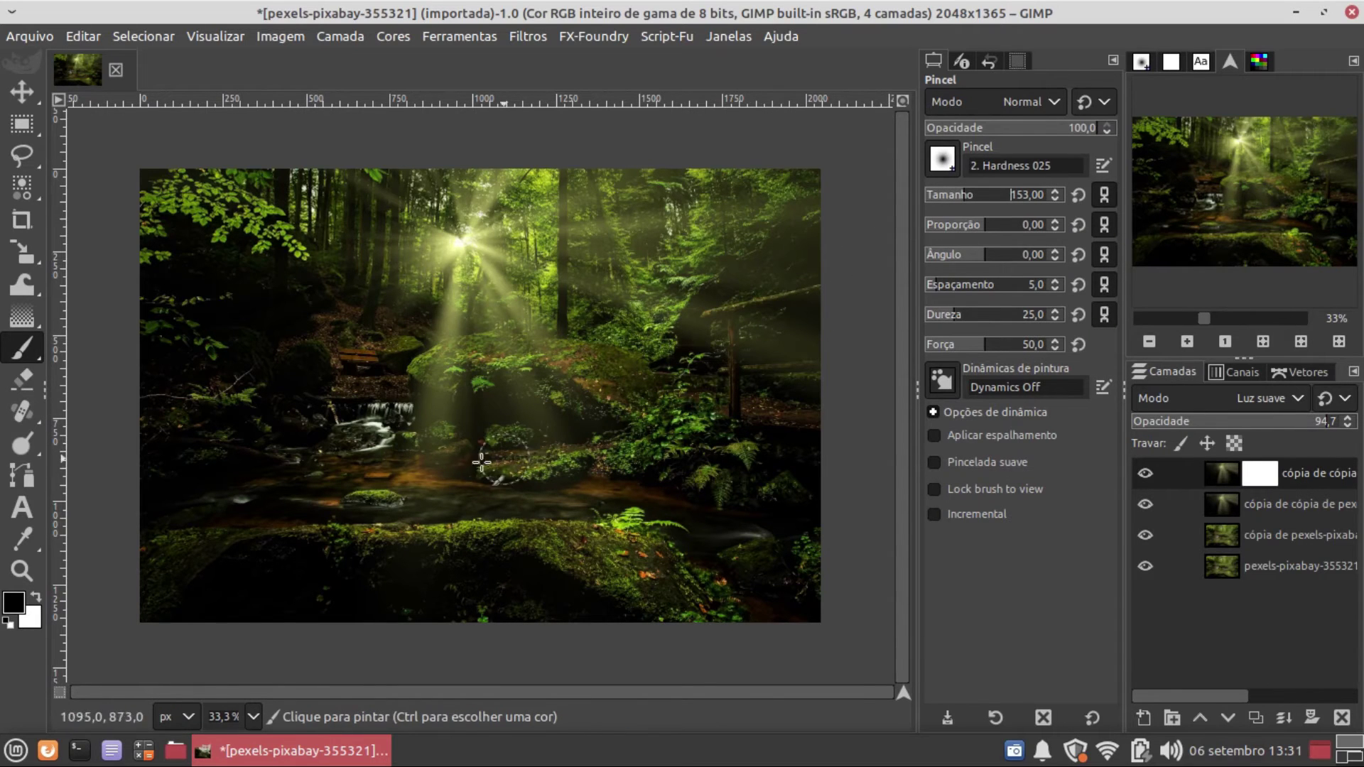
Step: Paint black on the soft-light copy's mask over the shadowed stream, rocks and foreground, enlarging the brush to size 223
left_click(426, 473)
left_click_drag(934, 199, 968, 198)
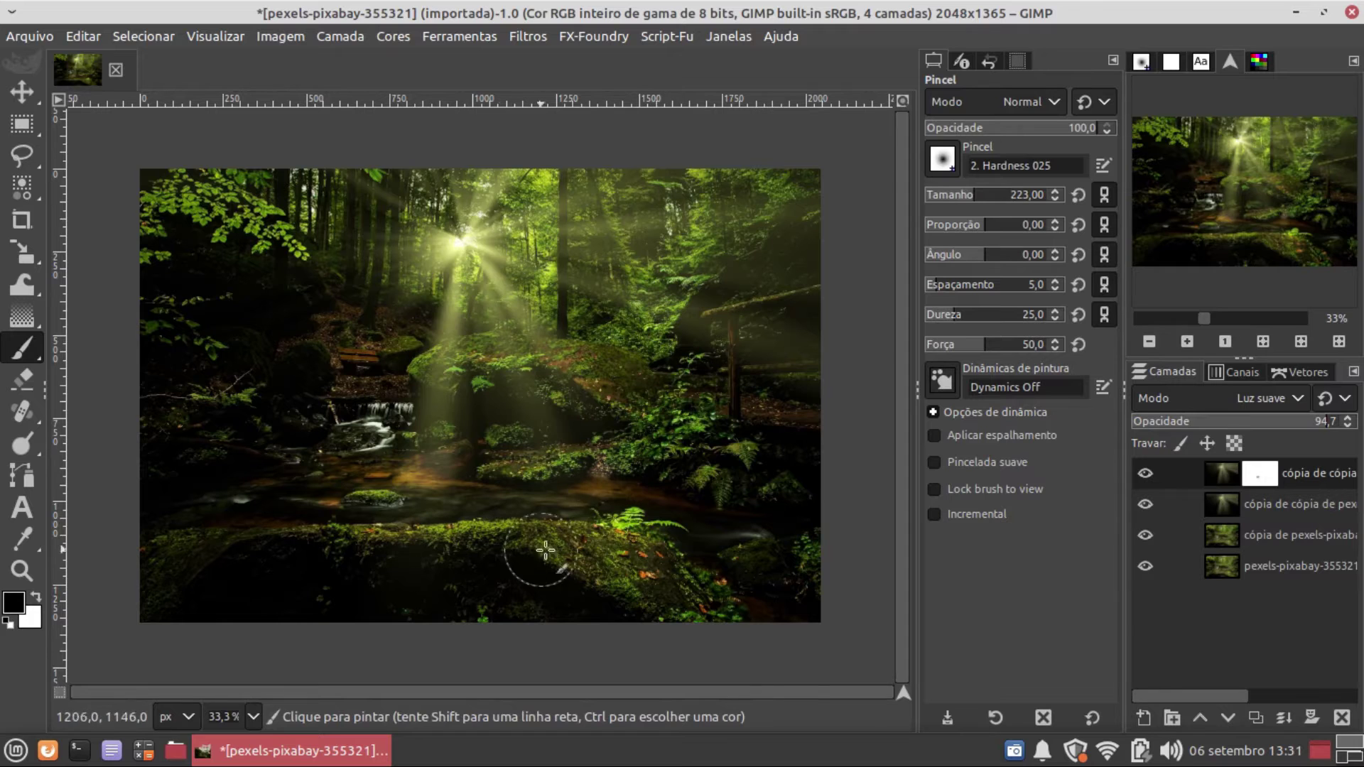
left_click(582, 534)
left_click(630, 529)
mouse_move(400, 544)
left_mouse_down()
mouse_move(460, 526)
mouse_move(256, 565)
mouse_move(266, 538)
mouse_move(229, 535)
mouse_move(175, 598)
left_mouse_up()
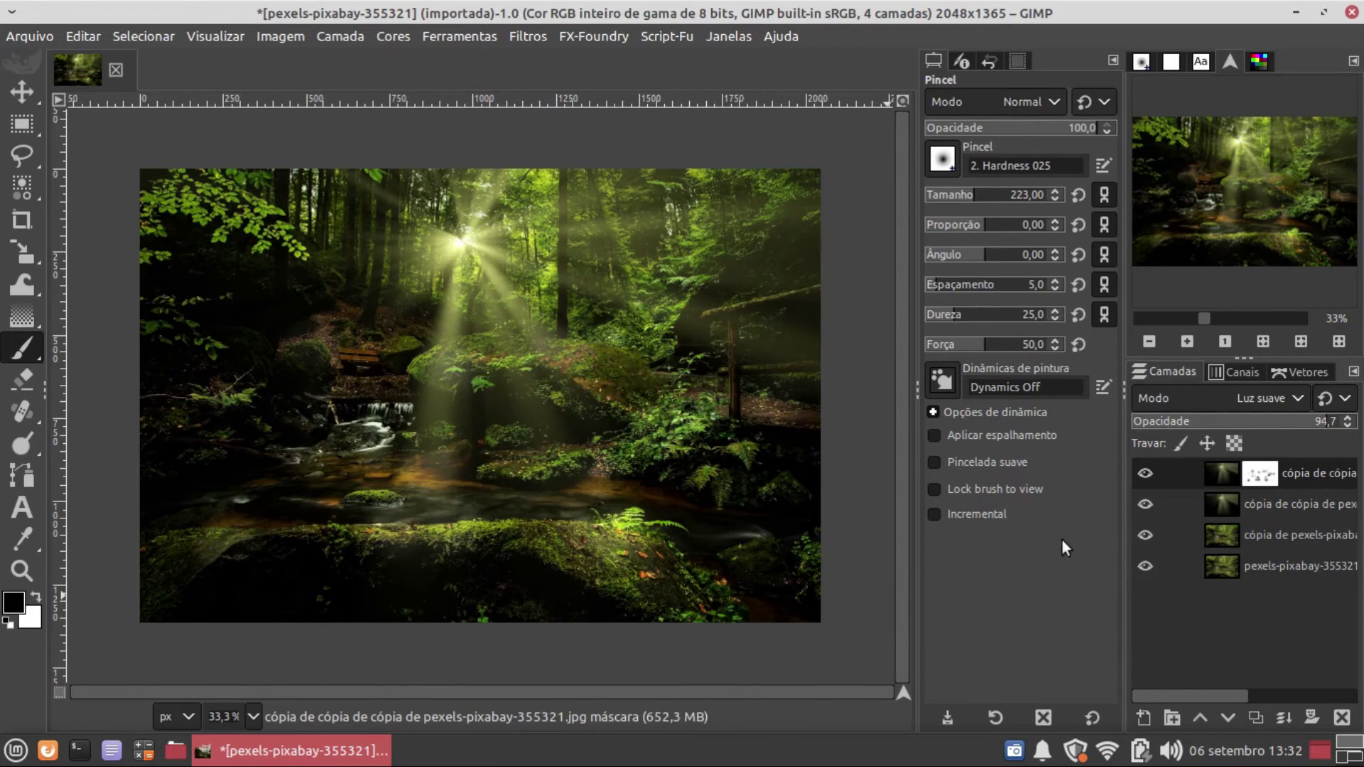
Step: Create a new transparent layer between the two light-ray layers and set the foreground colour to orange ffac22
left_click(1257, 503)
left_click(1141, 718)
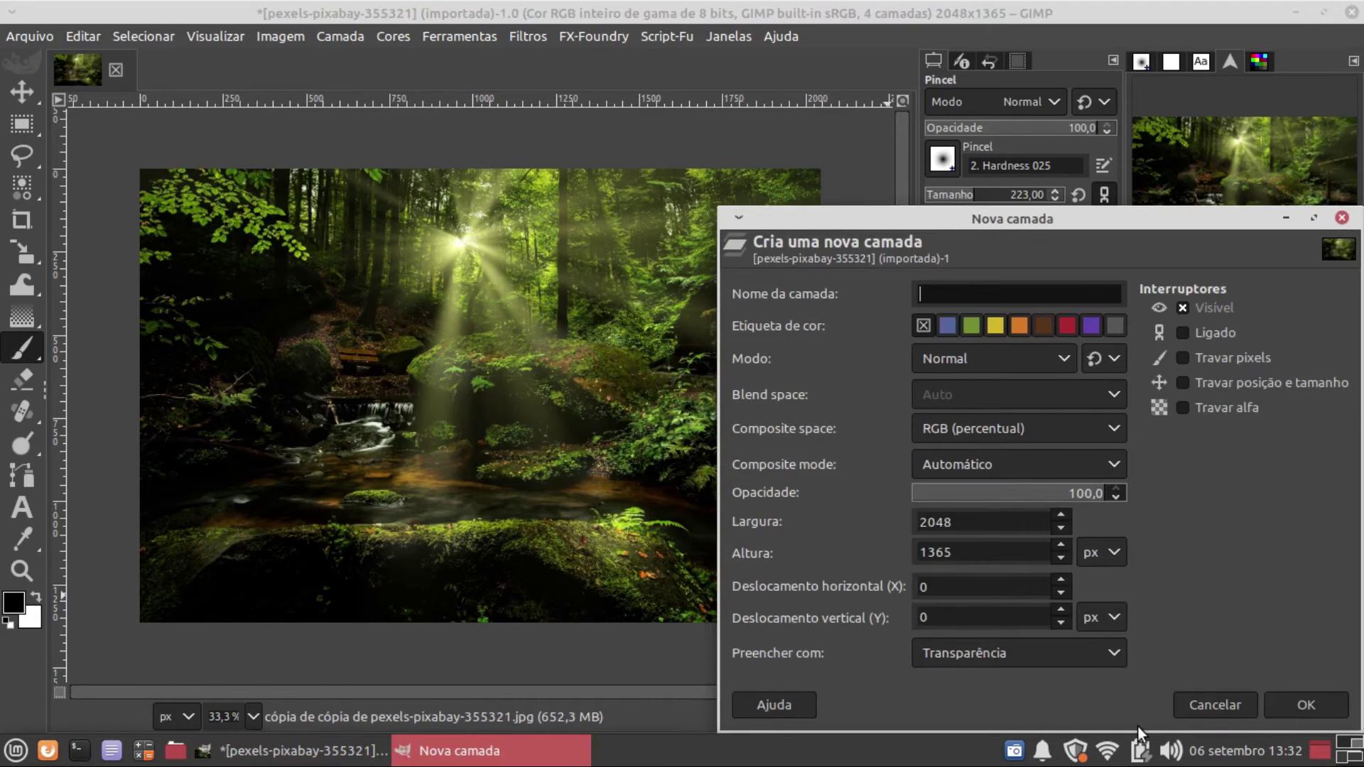
left_click(1285, 702)
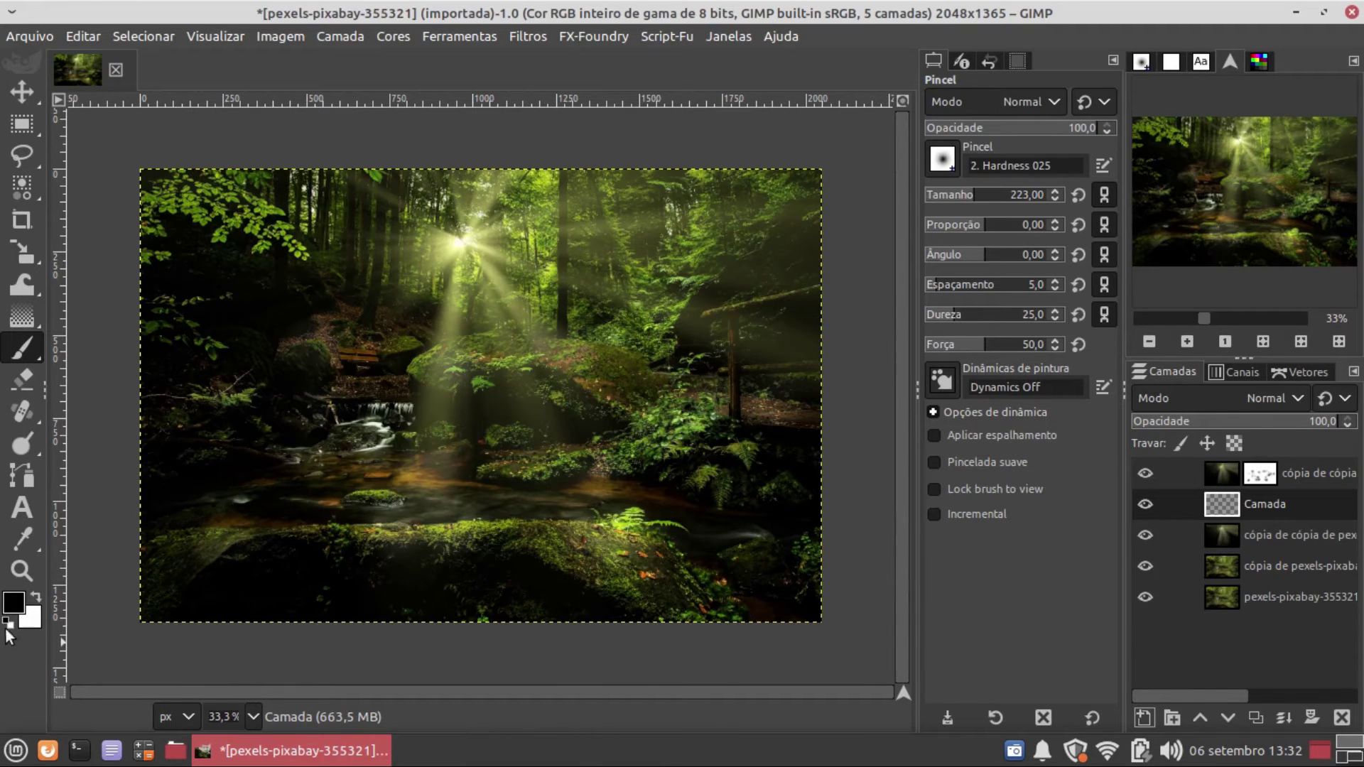
left_click(14, 599)
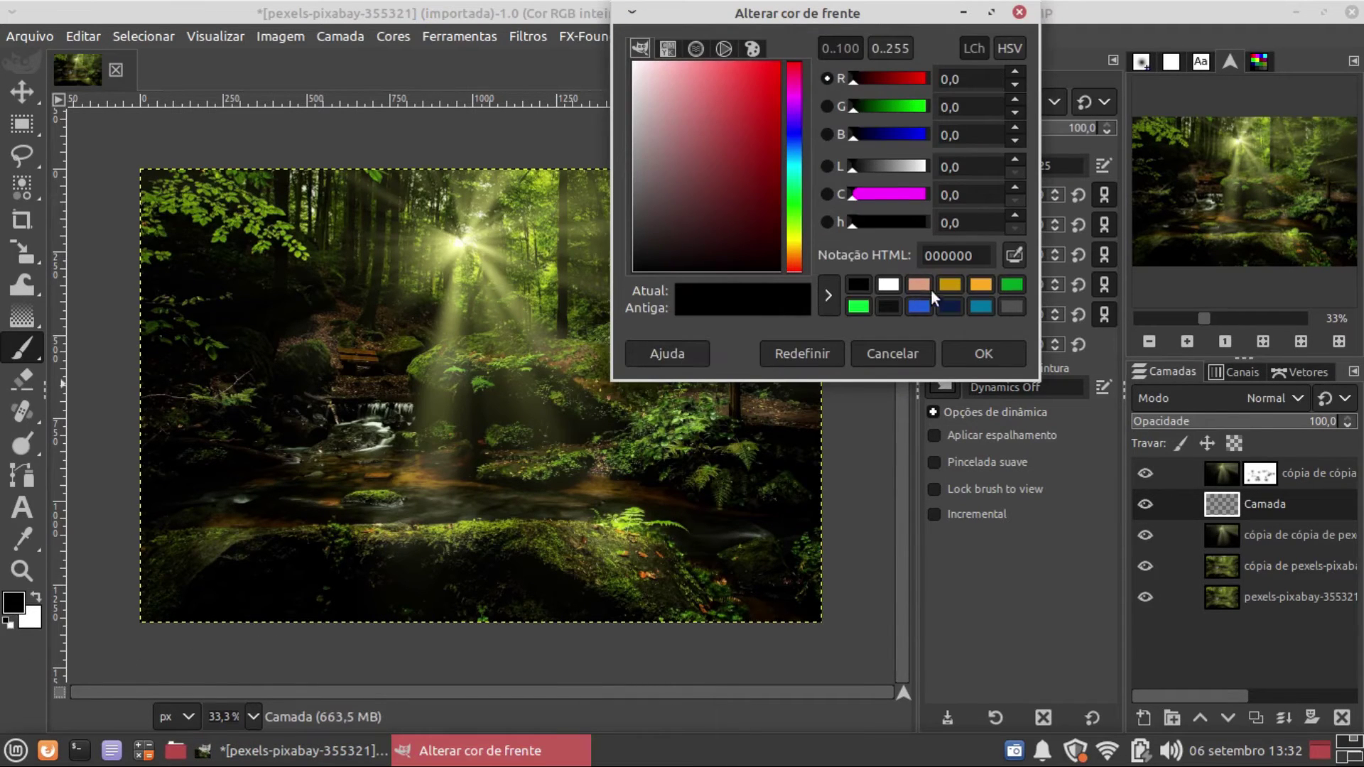
left_click(981, 284)
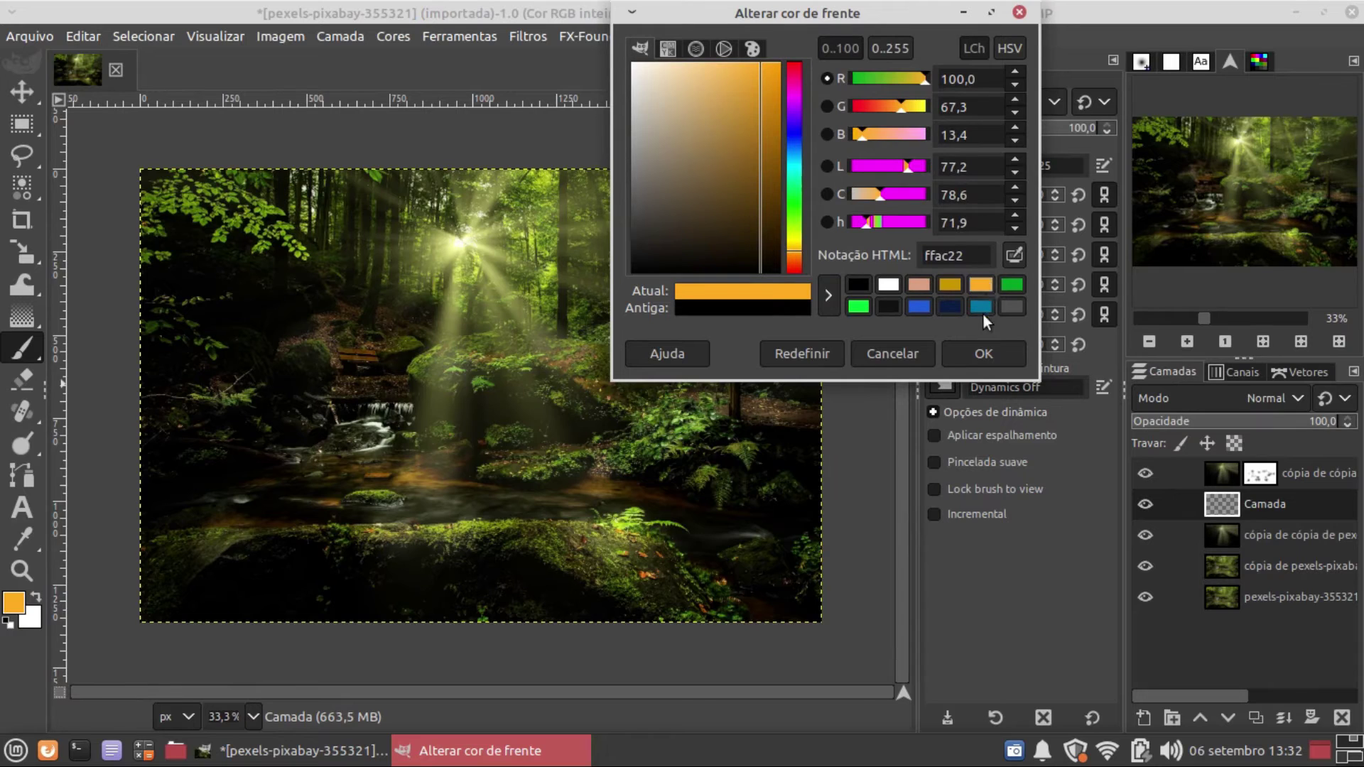
left_click(984, 353)
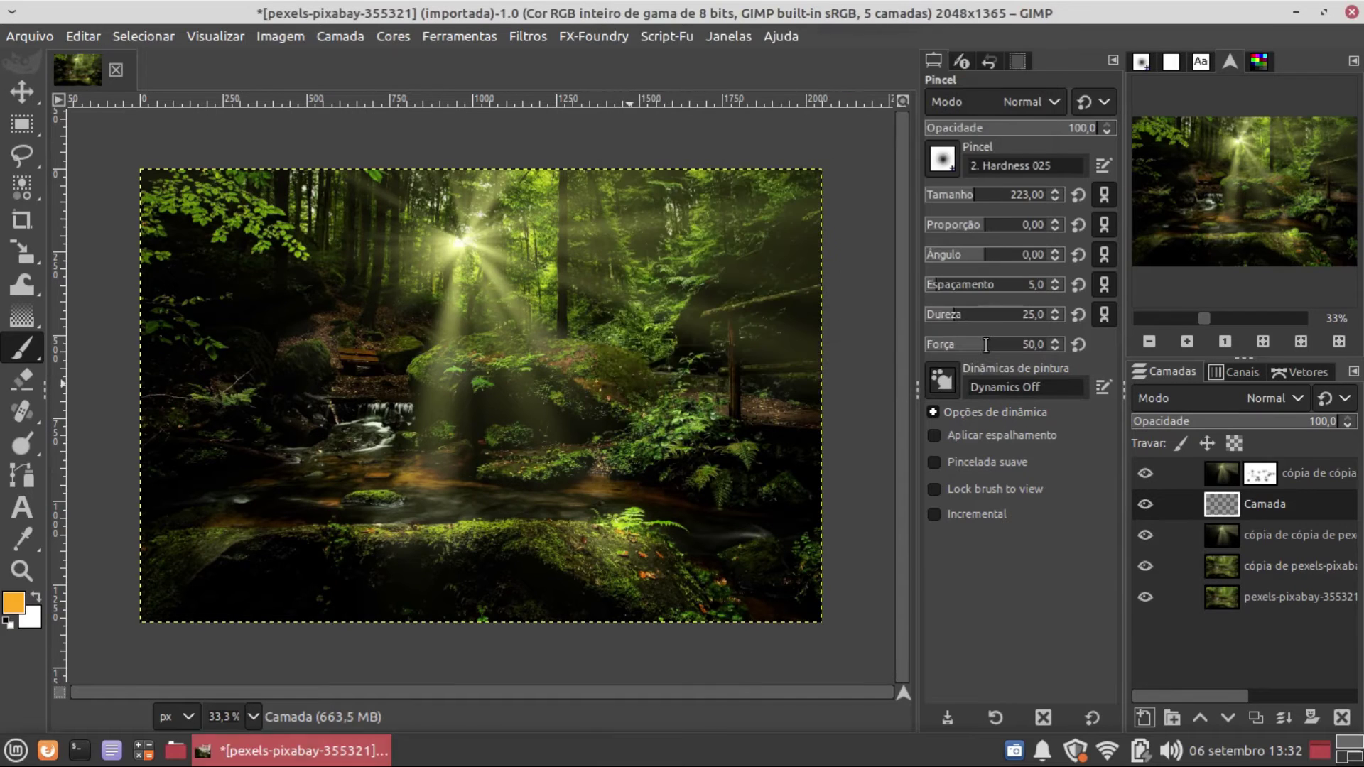
Step: Dab soft orange spots on the new transparent layer across the mossy foreground, stream, rocks and undergrowth with the size 223 brush
left_click(618, 529)
left_click(520, 527)
left_click(435, 530)
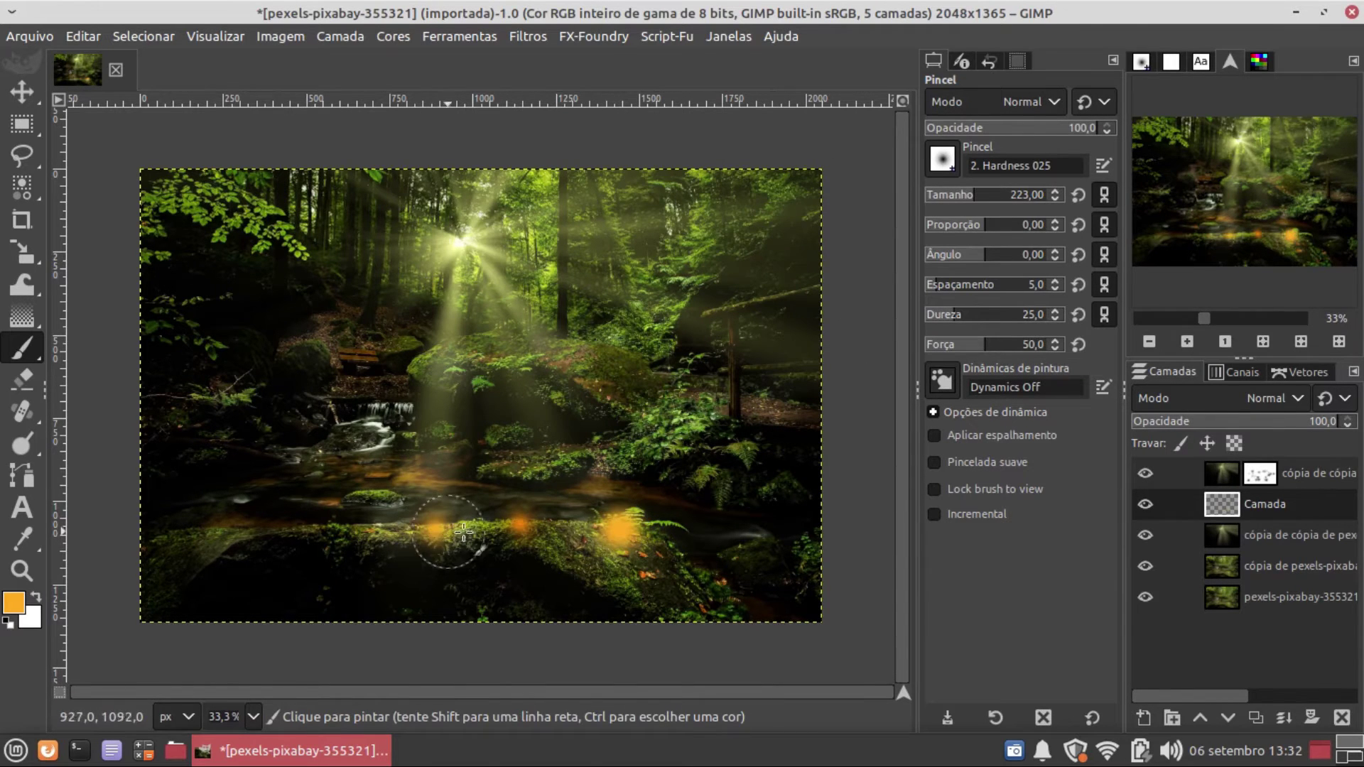
left_click(240, 531)
left_click(349, 495)
left_click(366, 460)
left_click(415, 478)
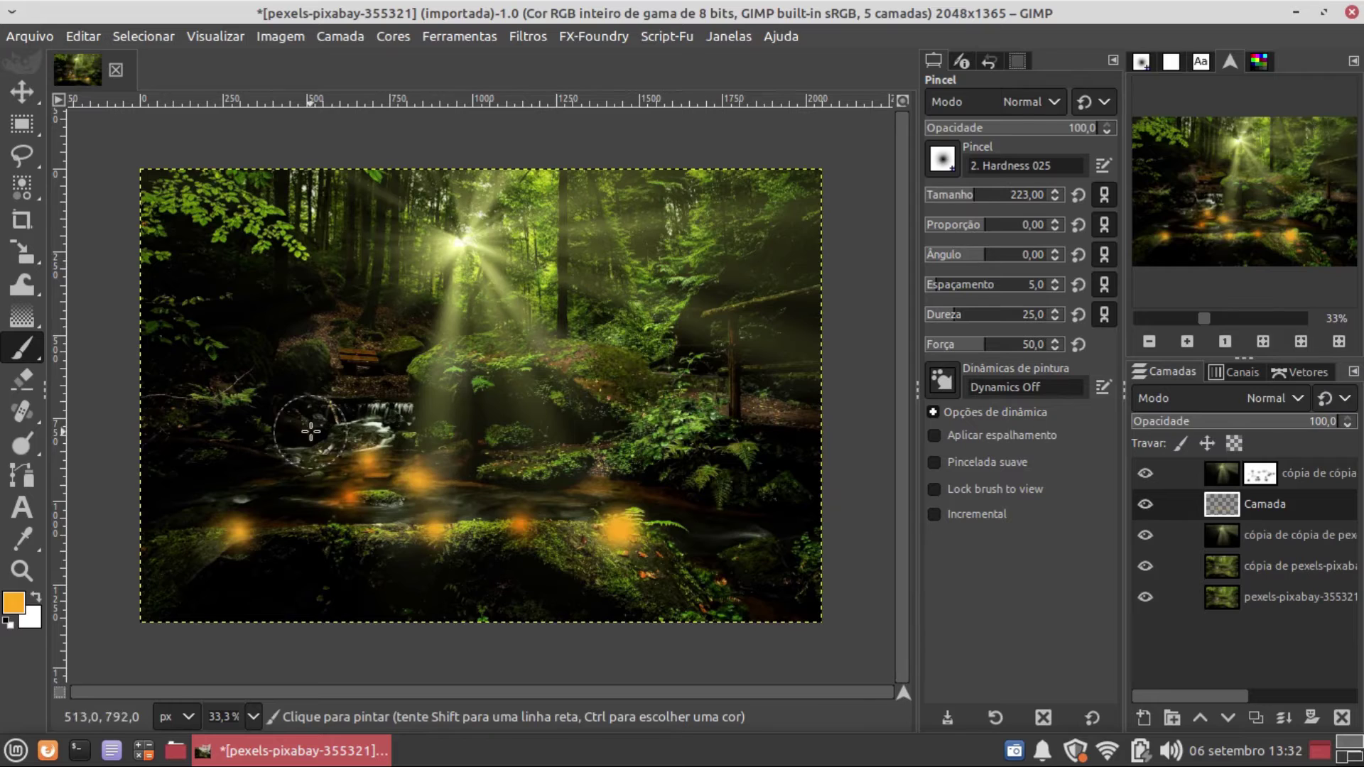
left_click(320, 350)
left_click(449, 351)
left_click(586, 384)
left_click(608, 462)
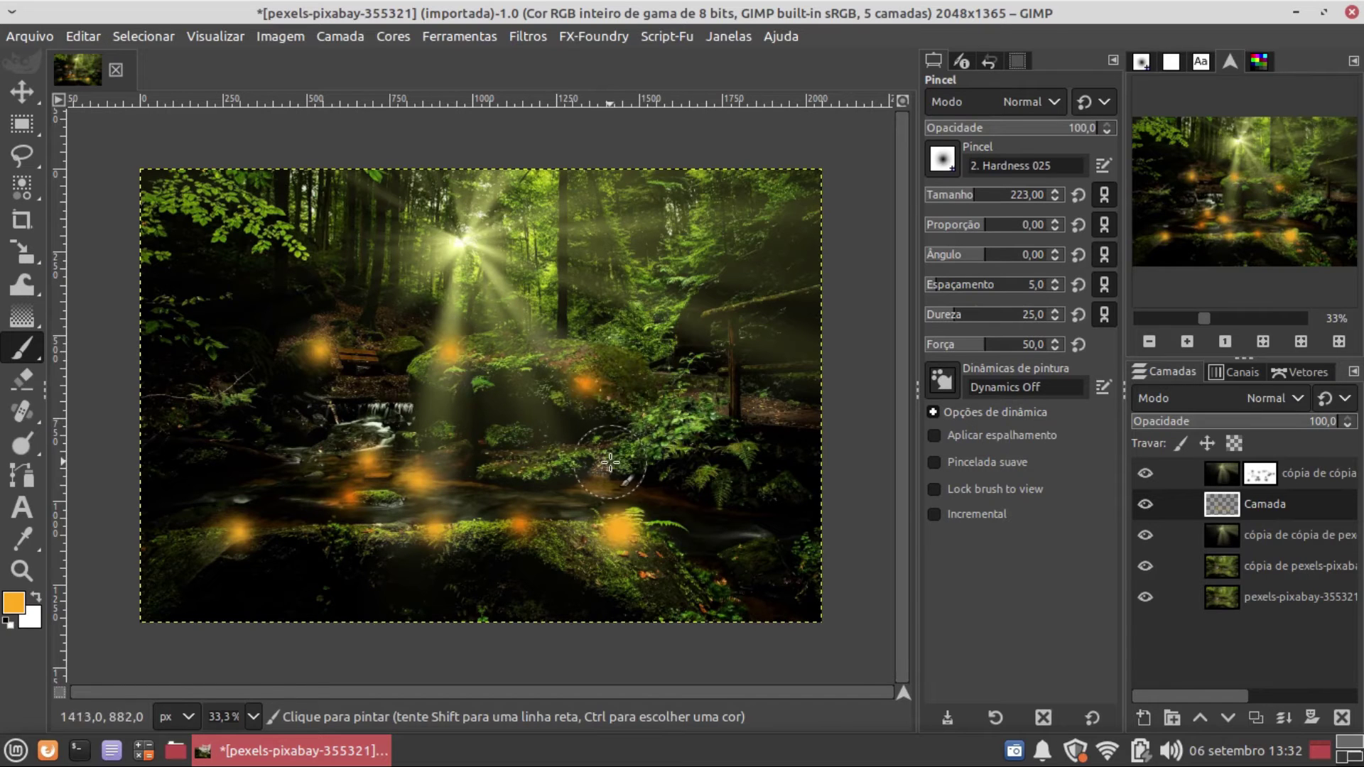
left_click(770, 394)
left_click(672, 436)
left_click(225, 394)
left_click(304, 442)
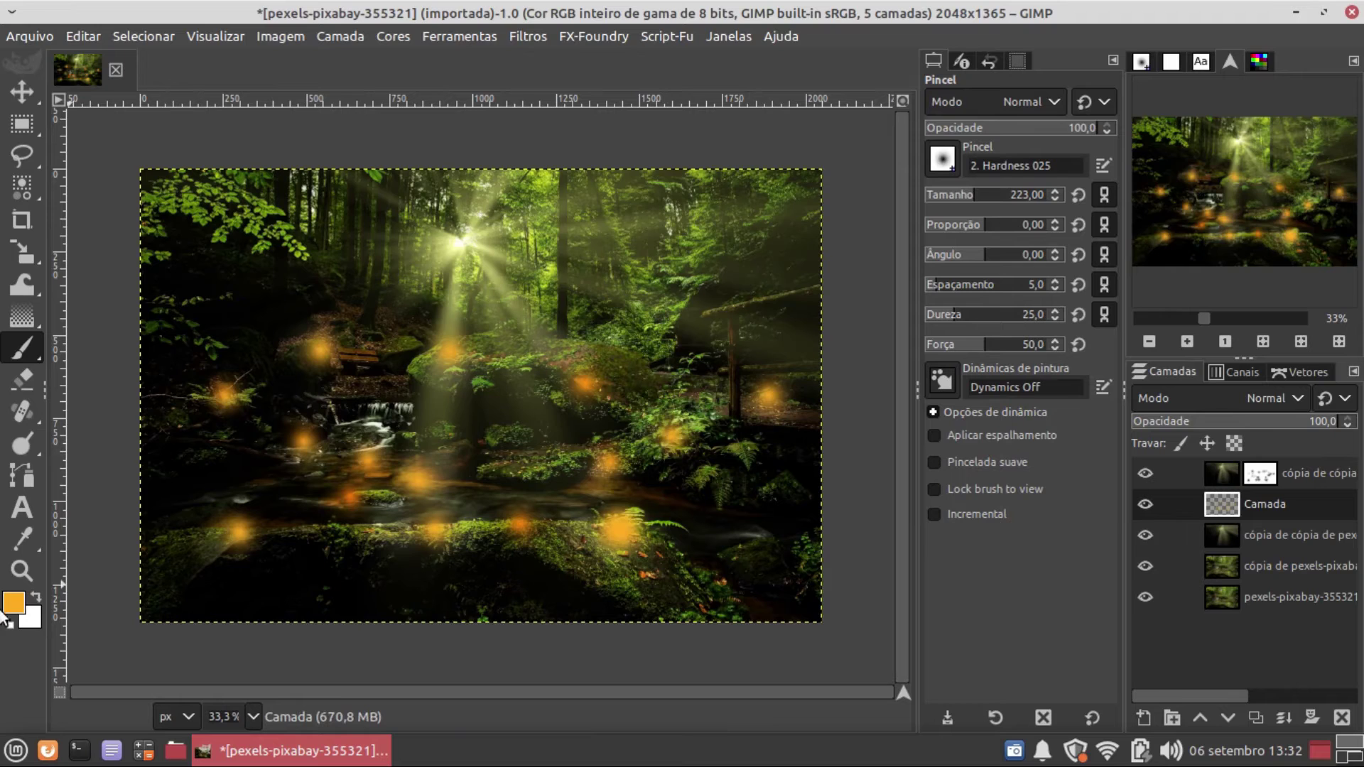
Step: Set the orange spots layer's blend mode to Sobrepor
left_click(1274, 398)
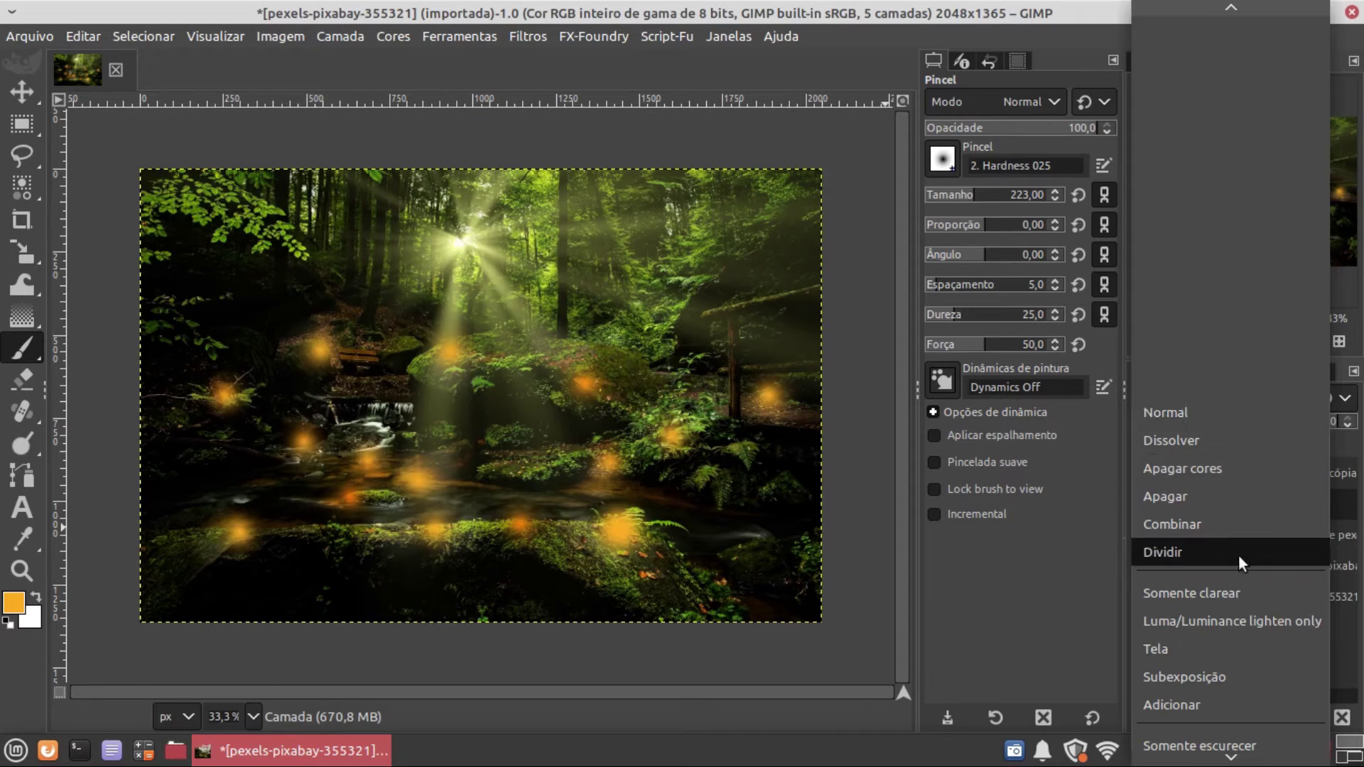
scroll(1238, 555, "down", 6)
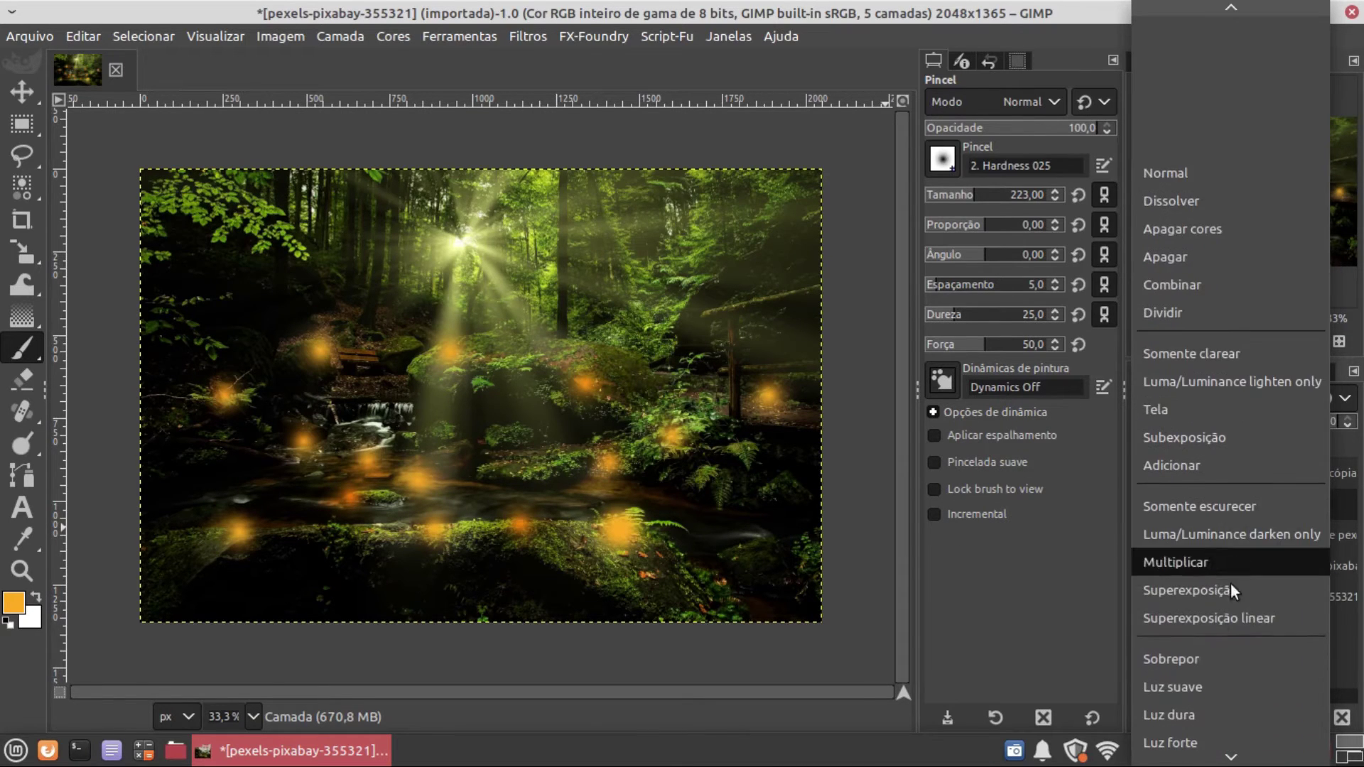
left_click(1194, 659)
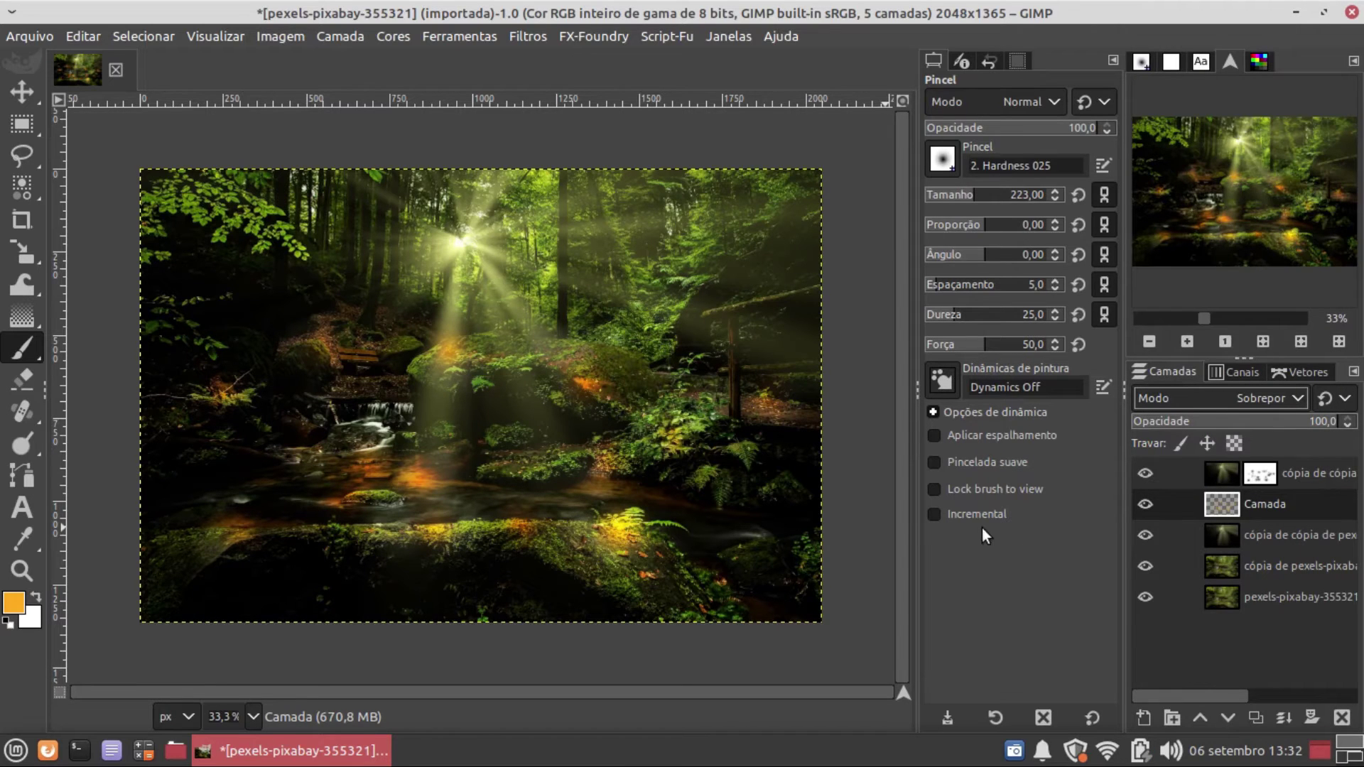
Step: Apply Hue-Saturation to the orange spots layer with lightness 74,1 and saturation -40,7
left_click(406, 36)
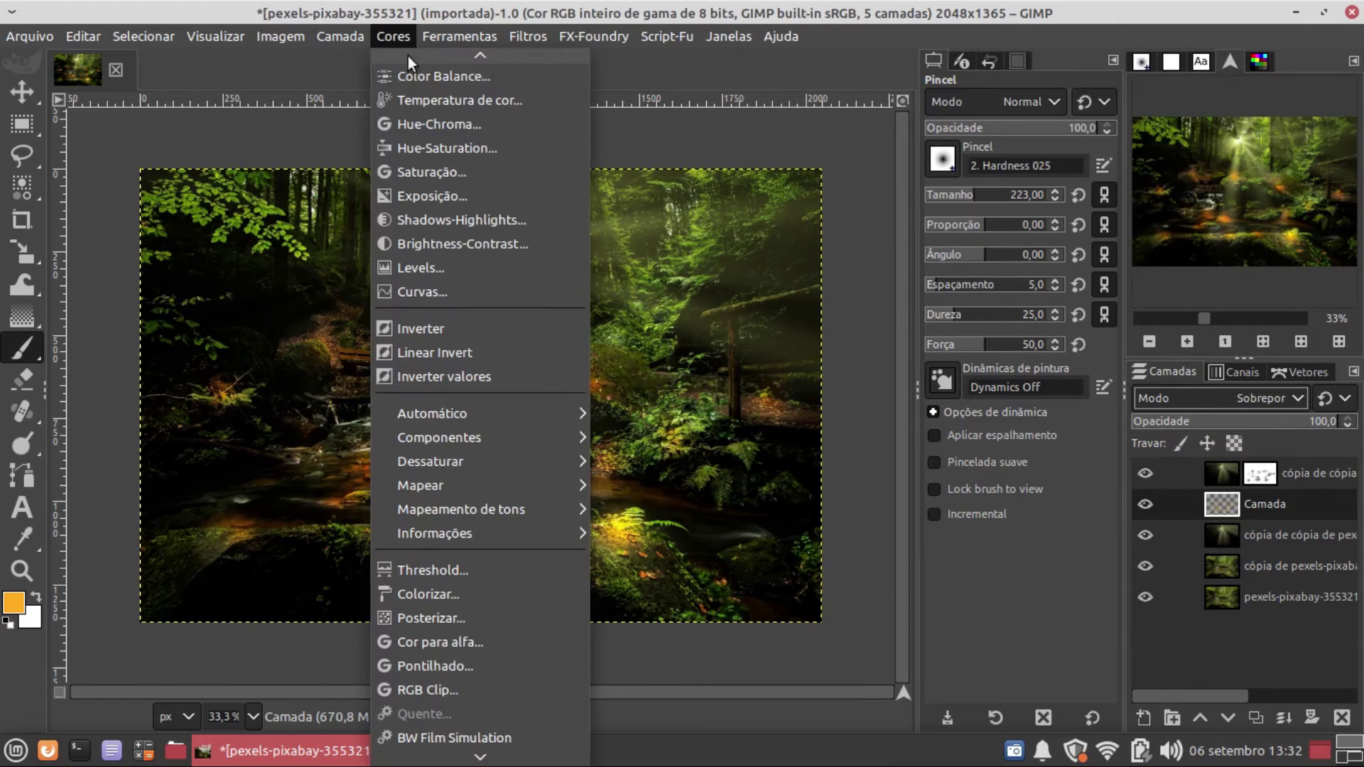
left_click(411, 145)
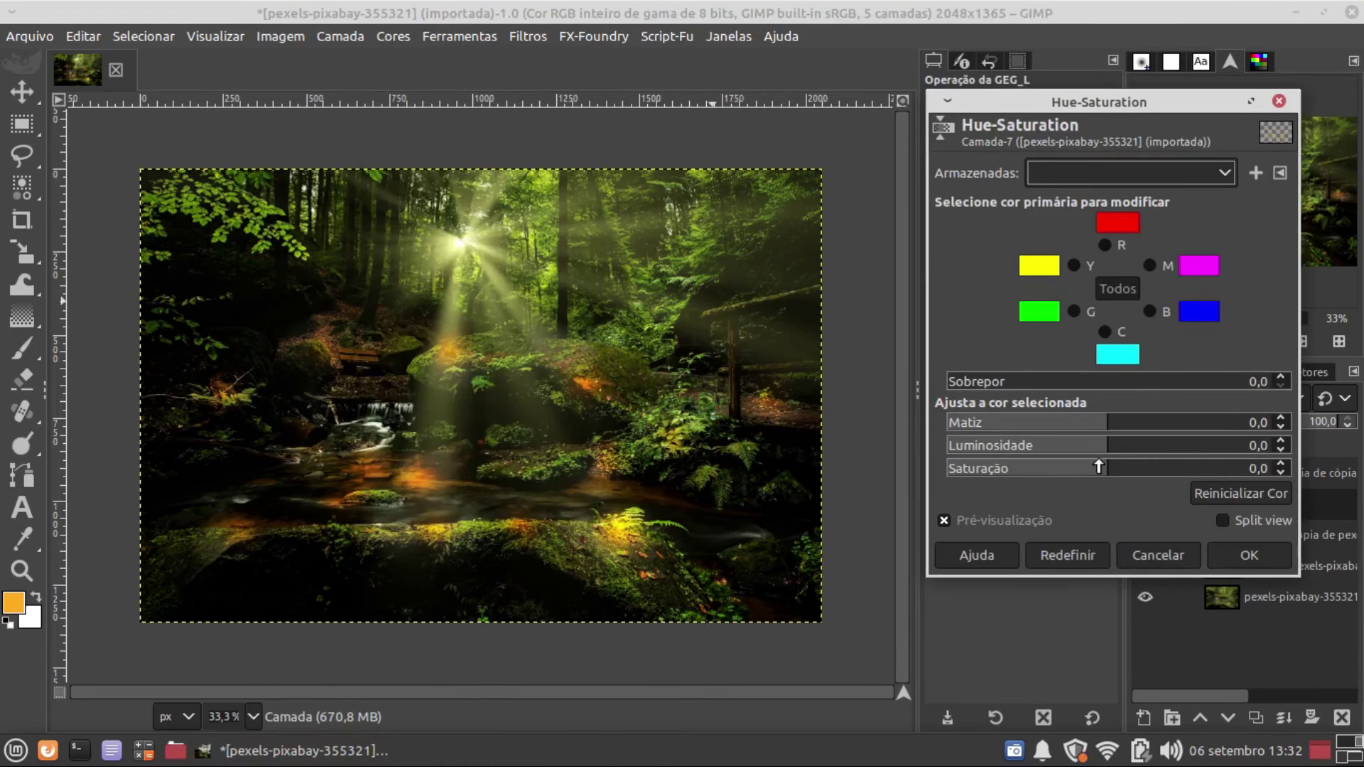
left_click(1153, 446)
mouse_move(1153, 446)
left_mouse_down()
mouse_move(1167, 445)
mouse_move(1148, 466)
left_mouse_up()
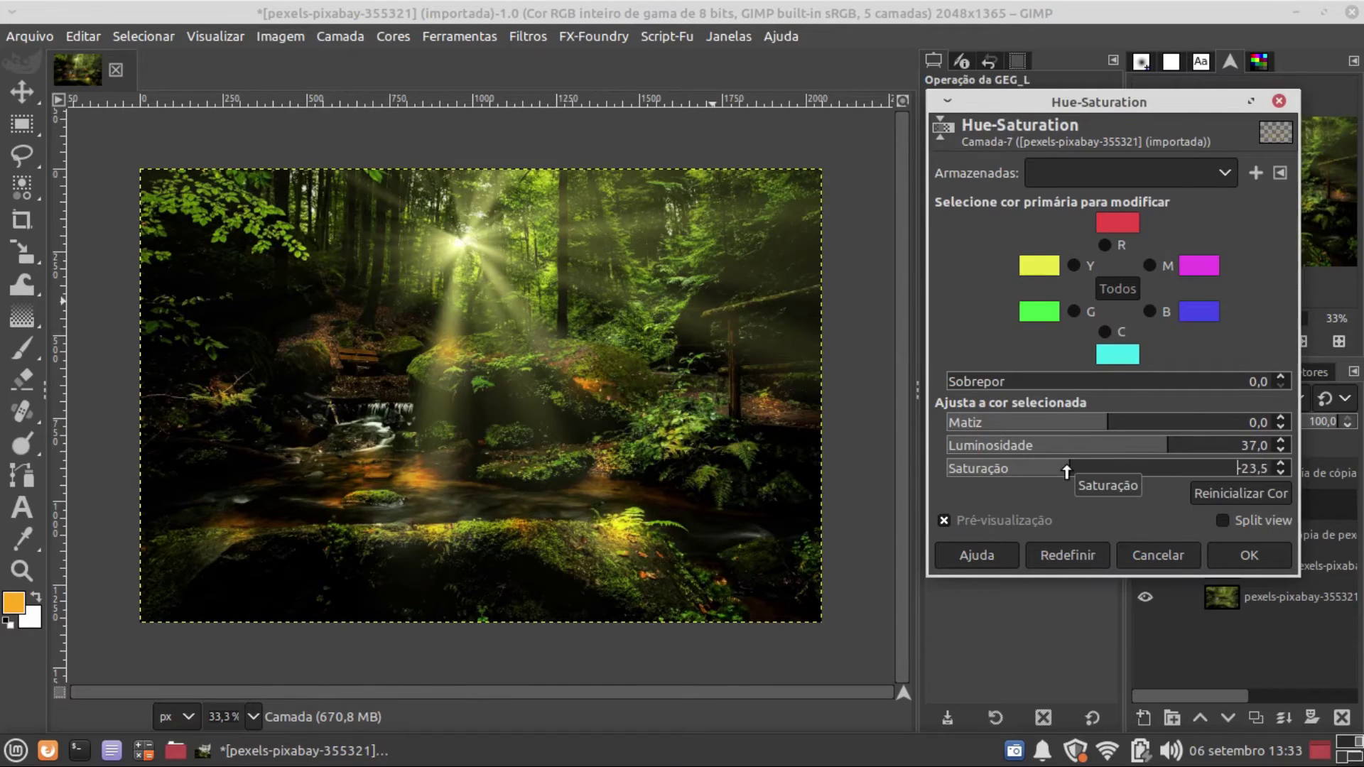
left_click_drag(1066, 472, 1043, 471)
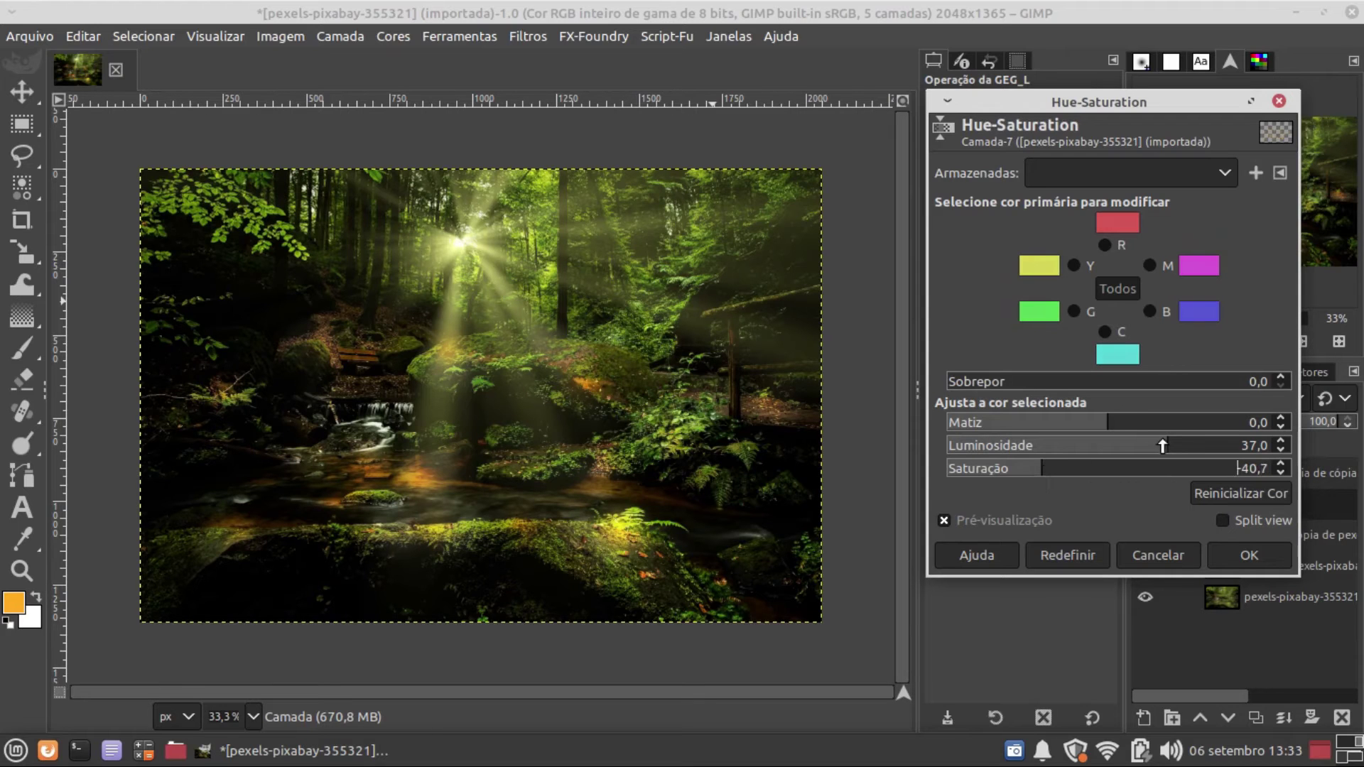
left_click_drag(1164, 446, 1228, 445)
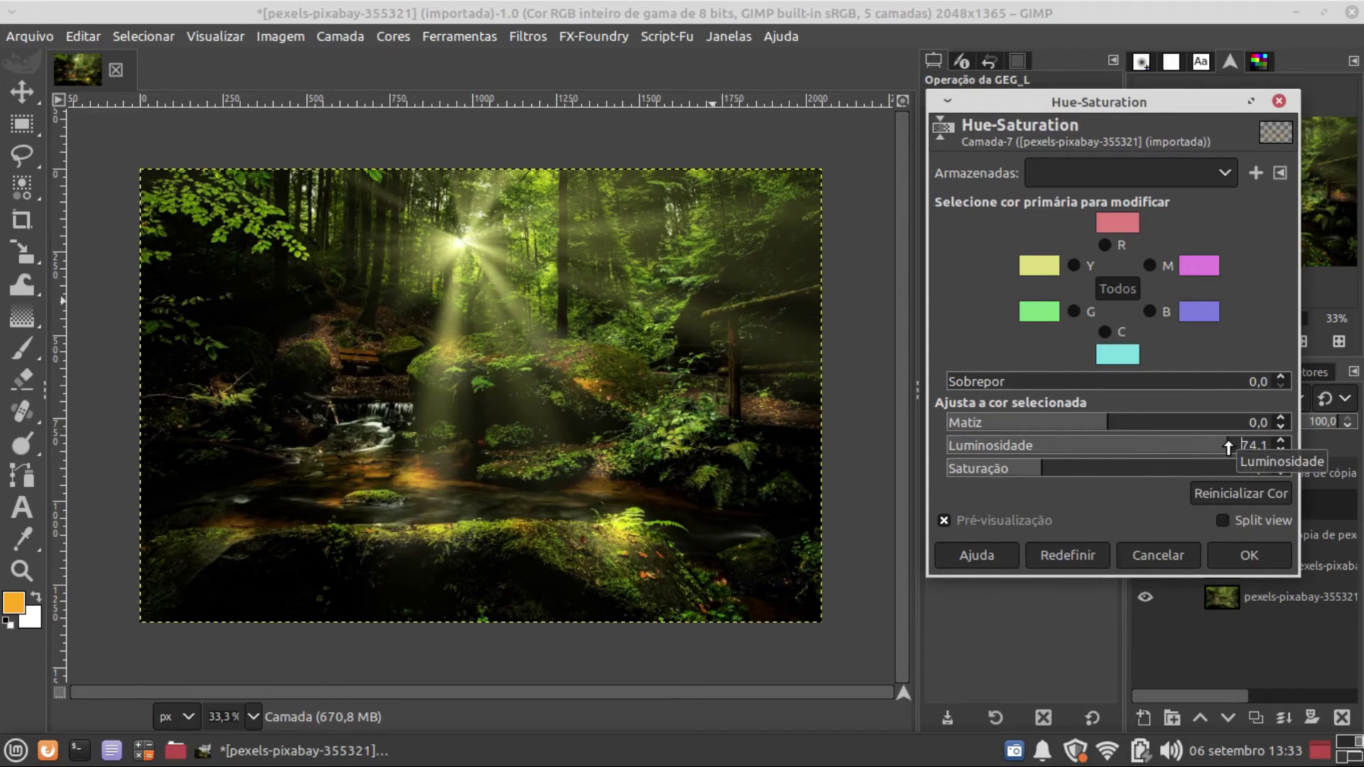
left_click(1226, 550)
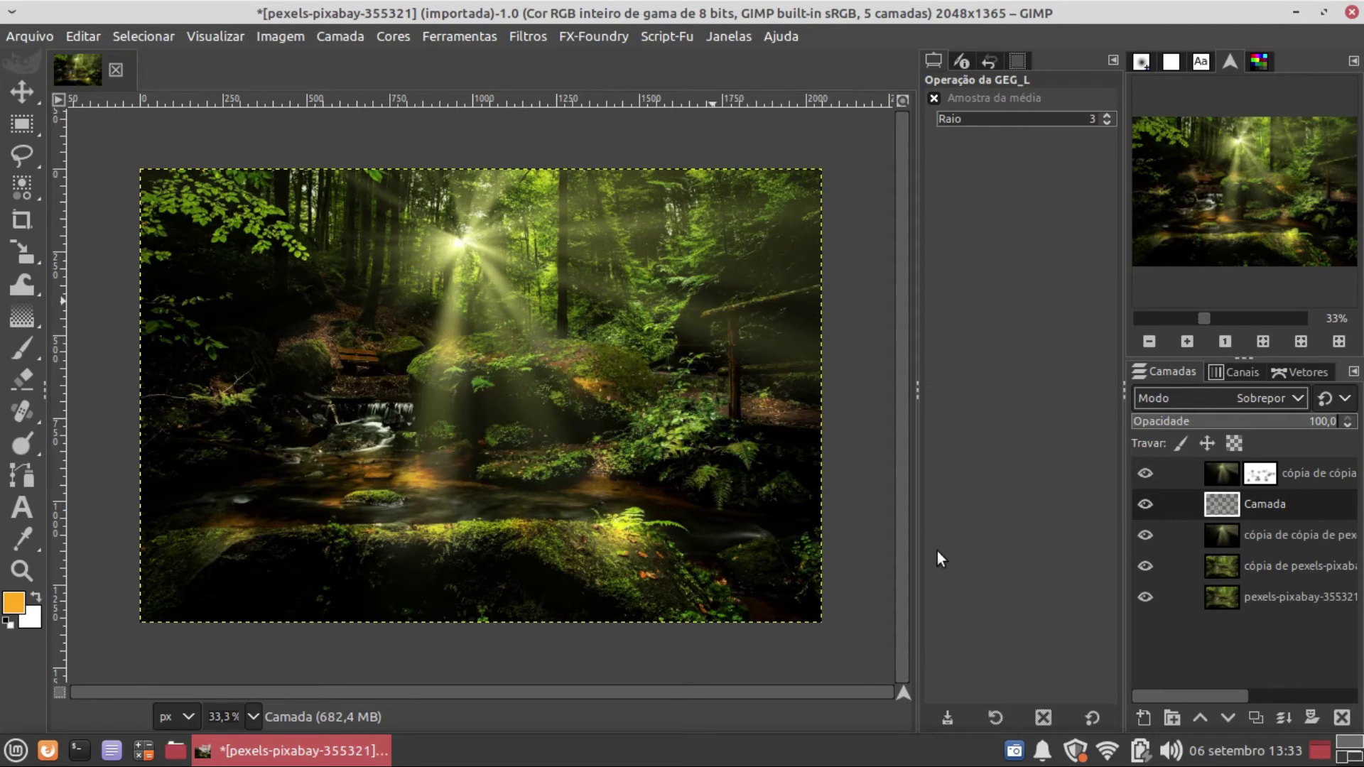
Step: Choose the Eraser with the 2. Hardness 025 brush and set its opacity to 60
left_click(17, 382)
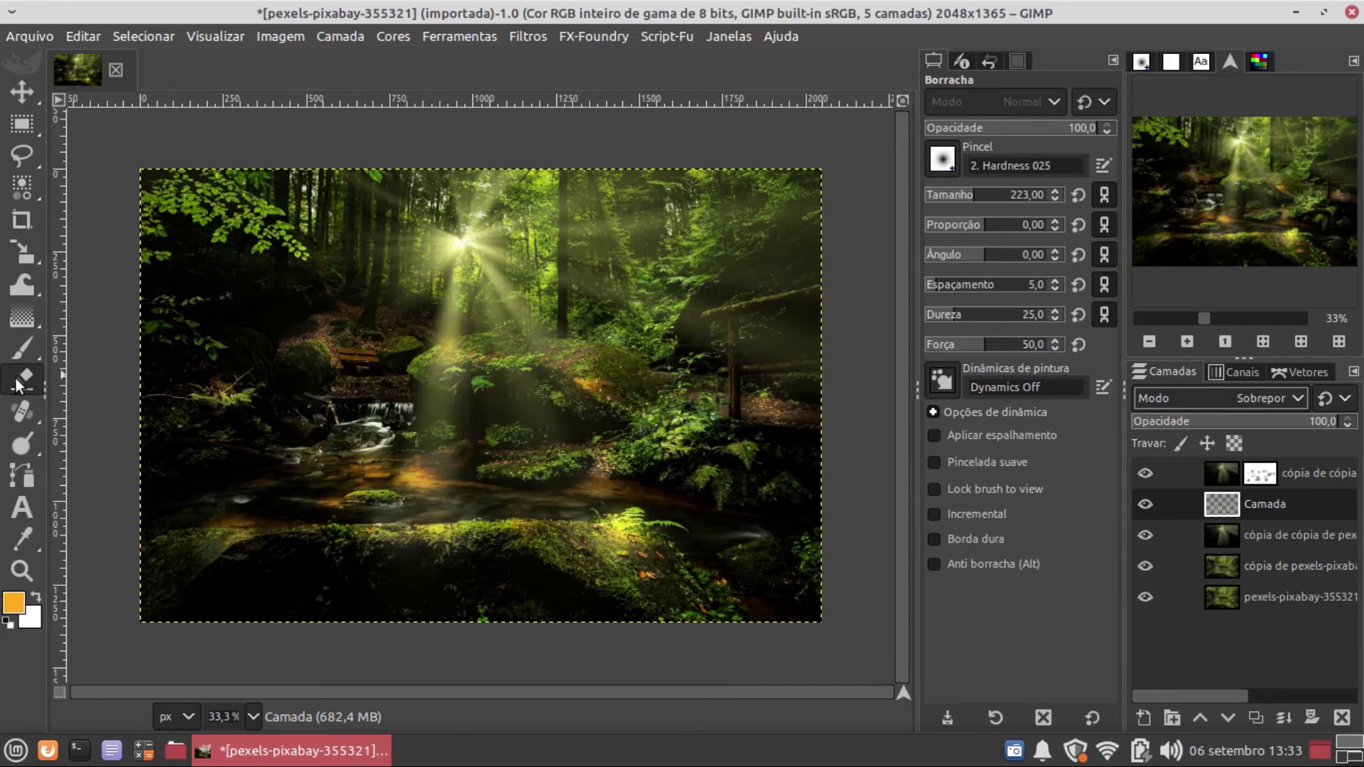
left_click_drag(1074, 133, 1027, 131)
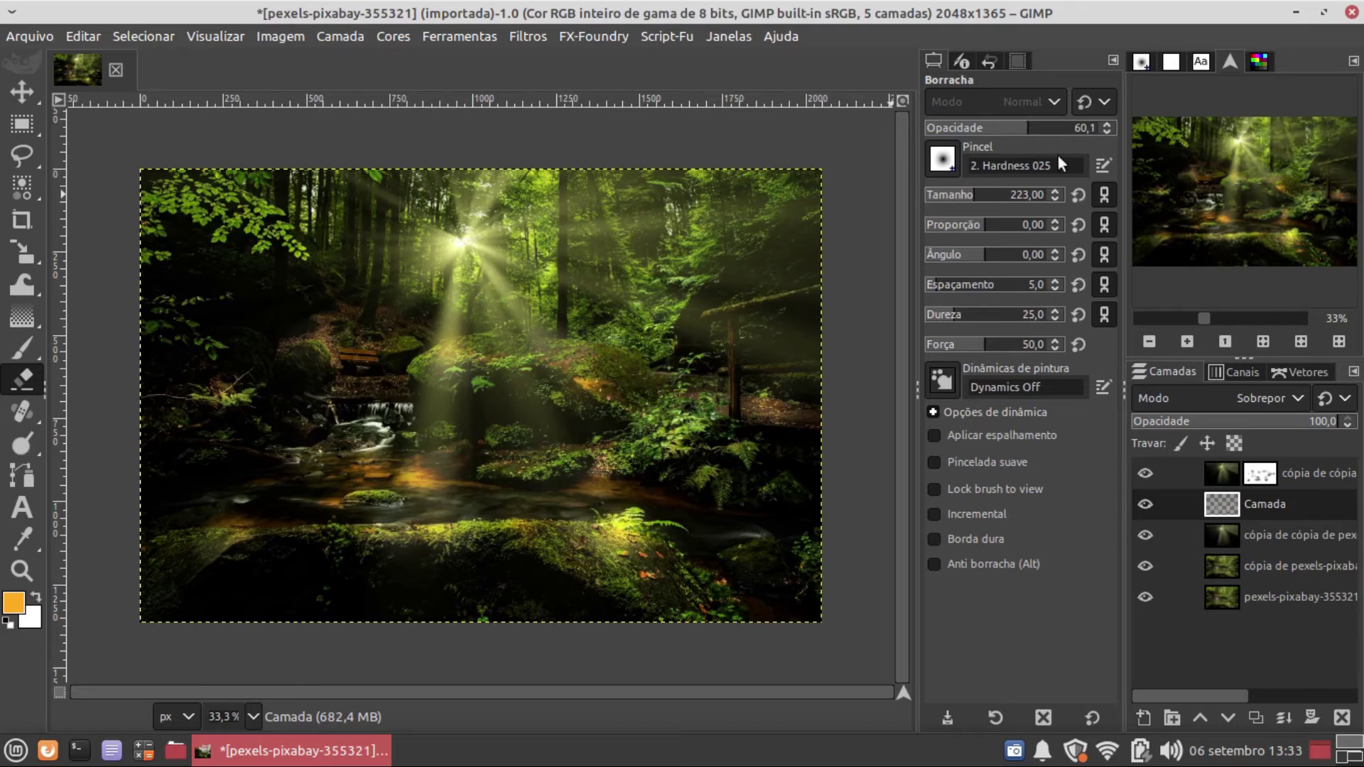
key("Right")
key("Right")
key("Right")
key("Right")
key("BackSpace")
key("BackSpace")
key("Return")
key("Page_Up")
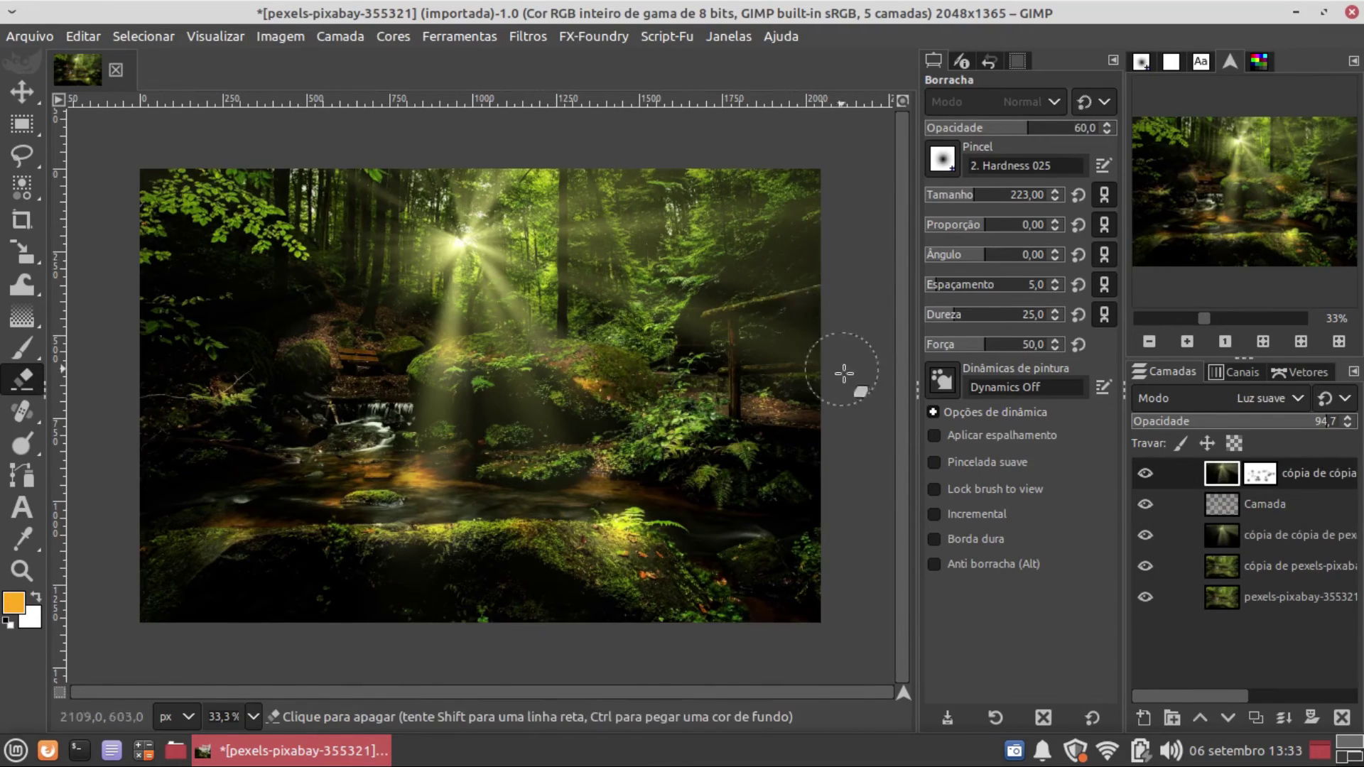
Step: Partly erase the rays on the lower light-ray layer with a size 495 eraser and set that layer's opacity to 58,0
left_click(1267, 545)
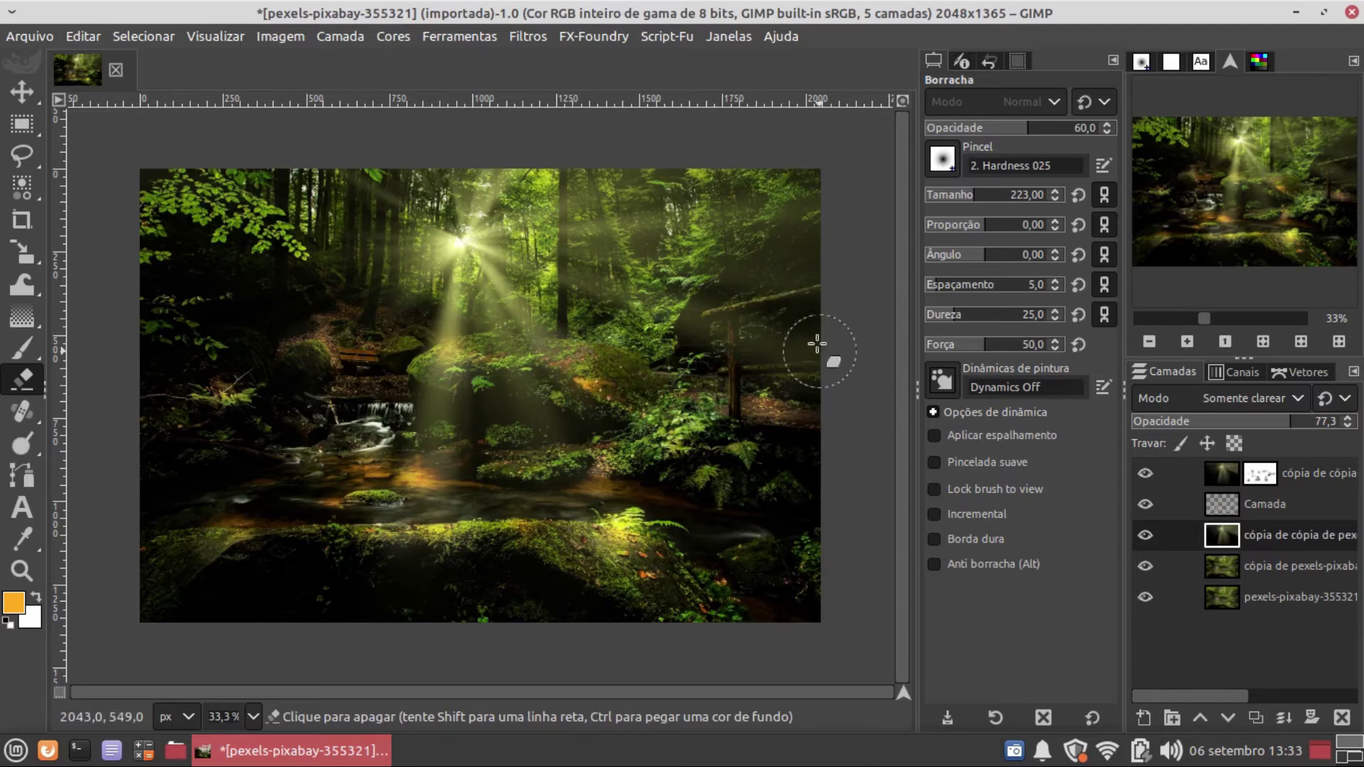
left_click(1001, 195)
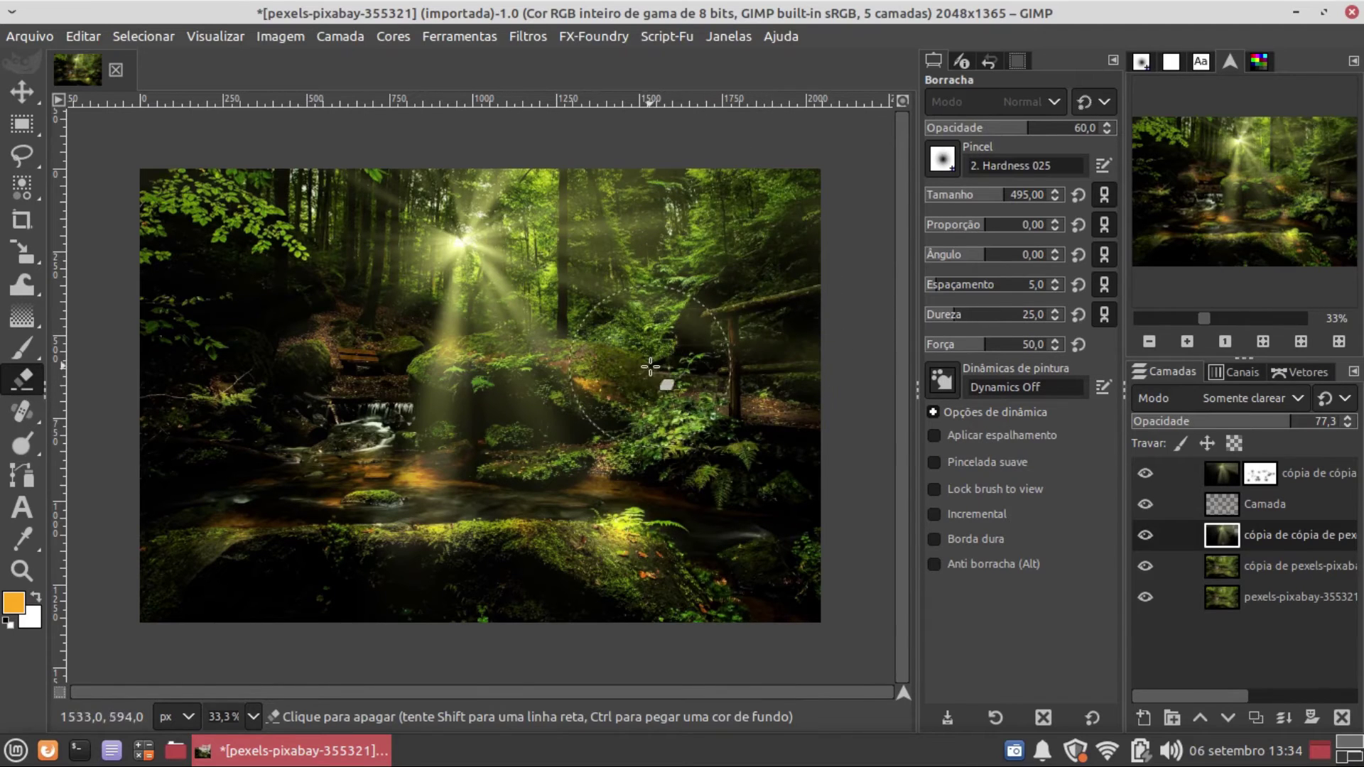
left_click_drag(1299, 421, 1252, 421)
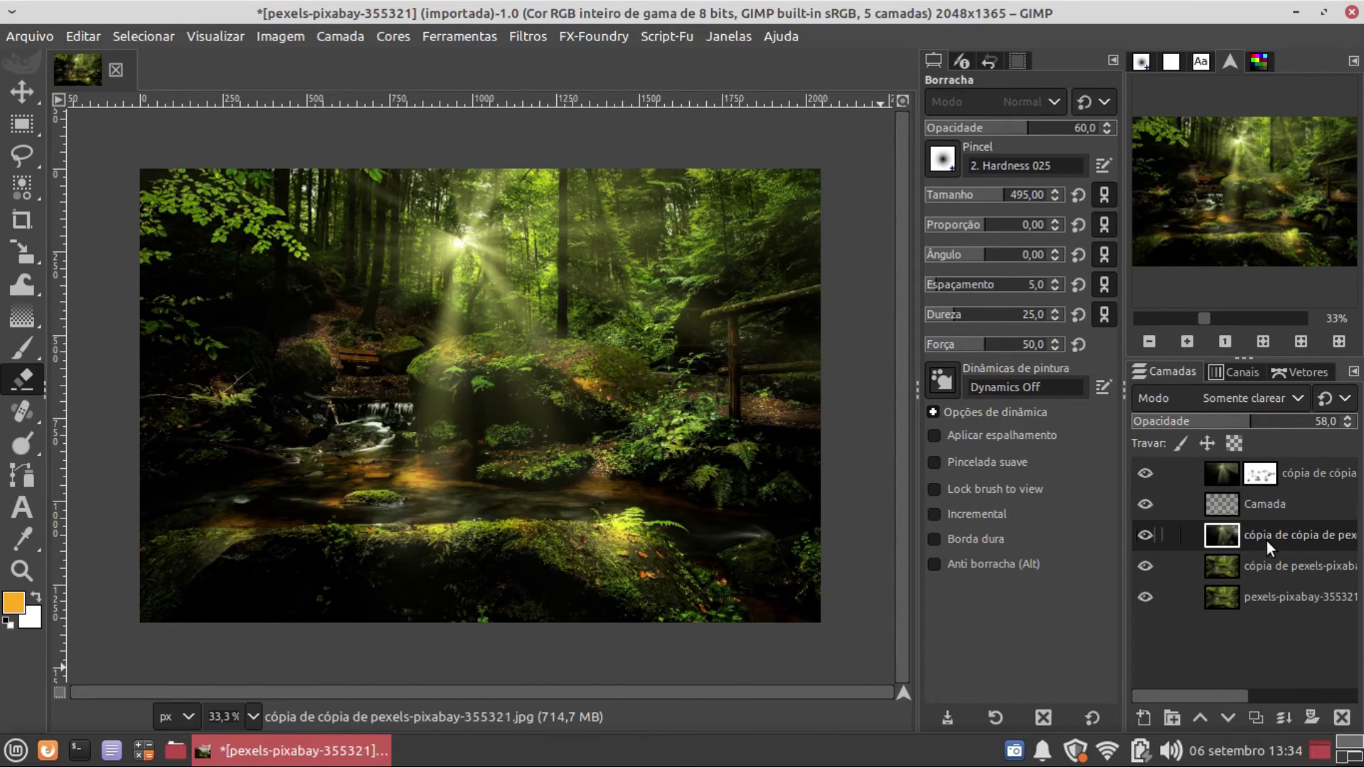
Step: Reset the colours to black and white and create a new 2048 x 1365 layer filled with the foreground black above the soft-light copy
left_click(1302, 471)
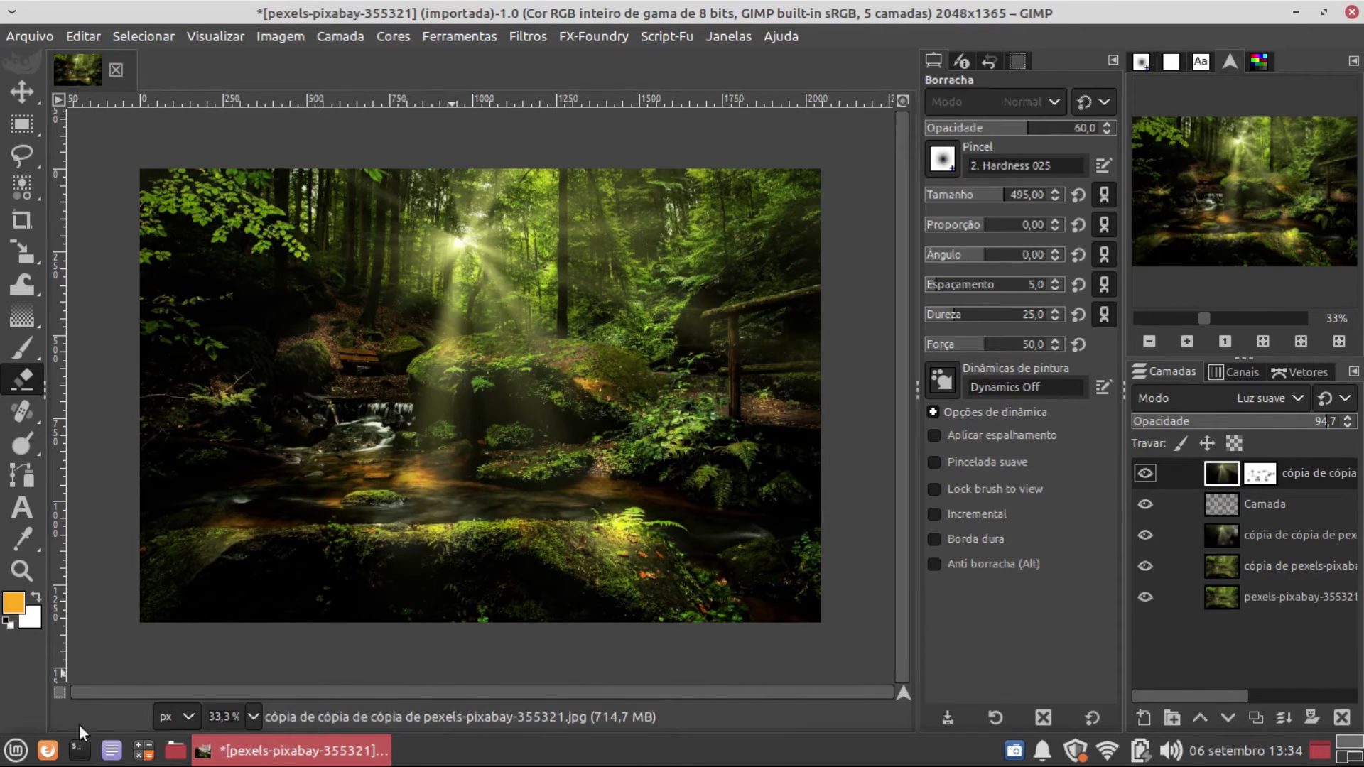
left_click(9, 623)
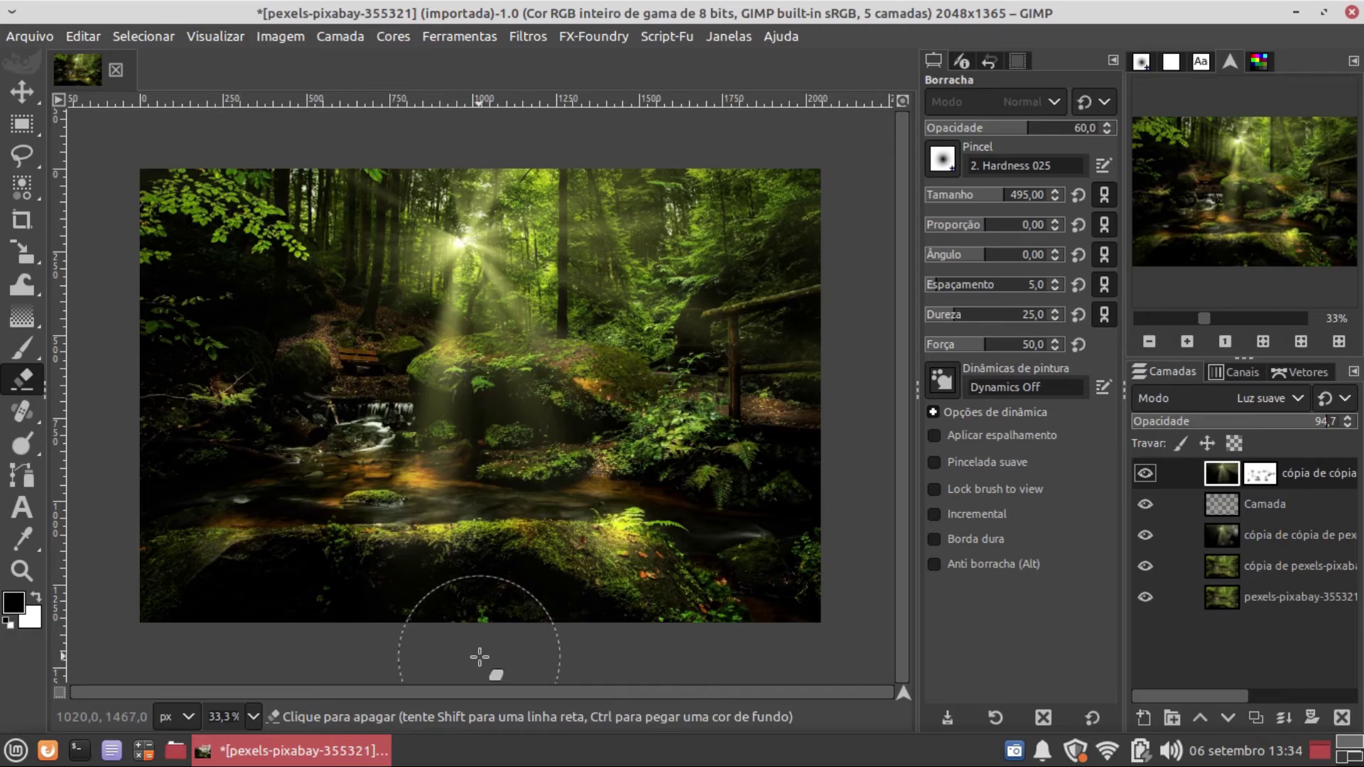
left_click(1150, 724)
left_click(1068, 654)
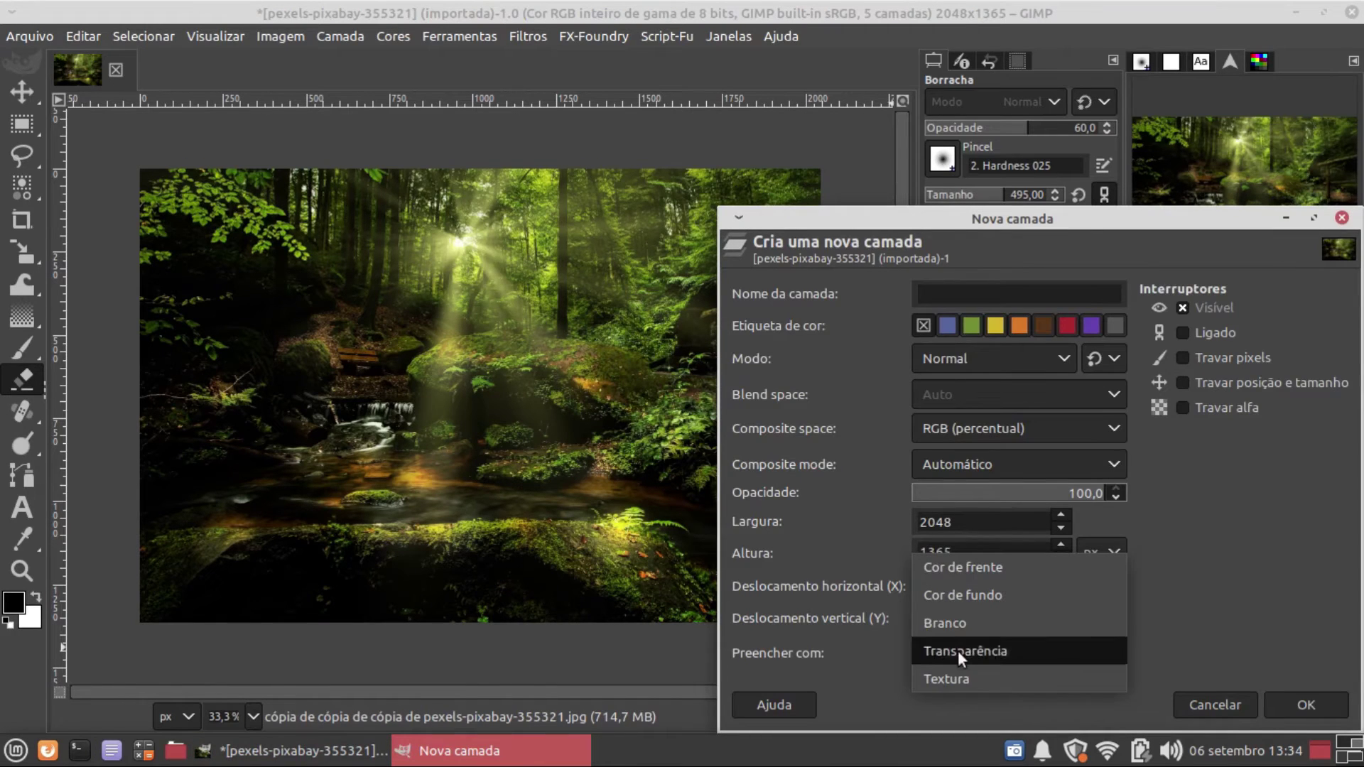
left_click(934, 573)
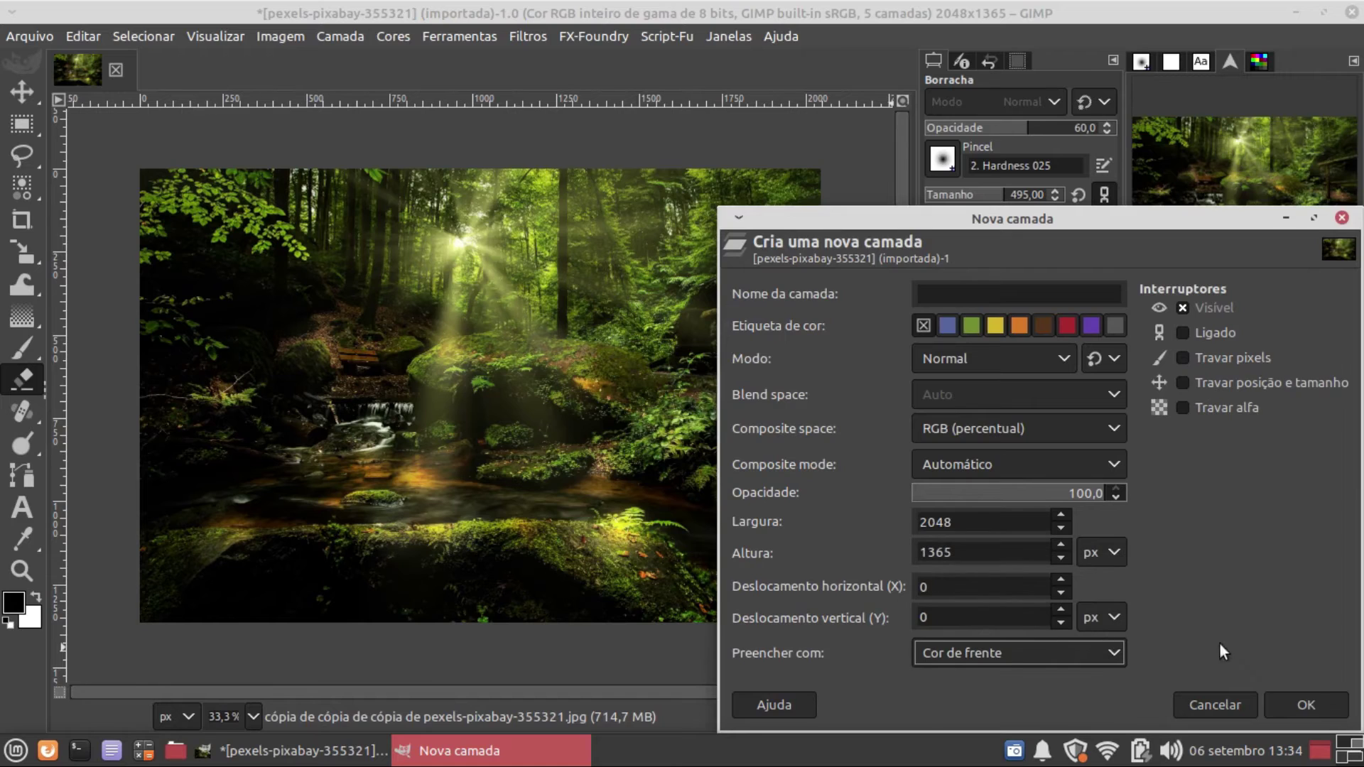
left_click(1273, 701)
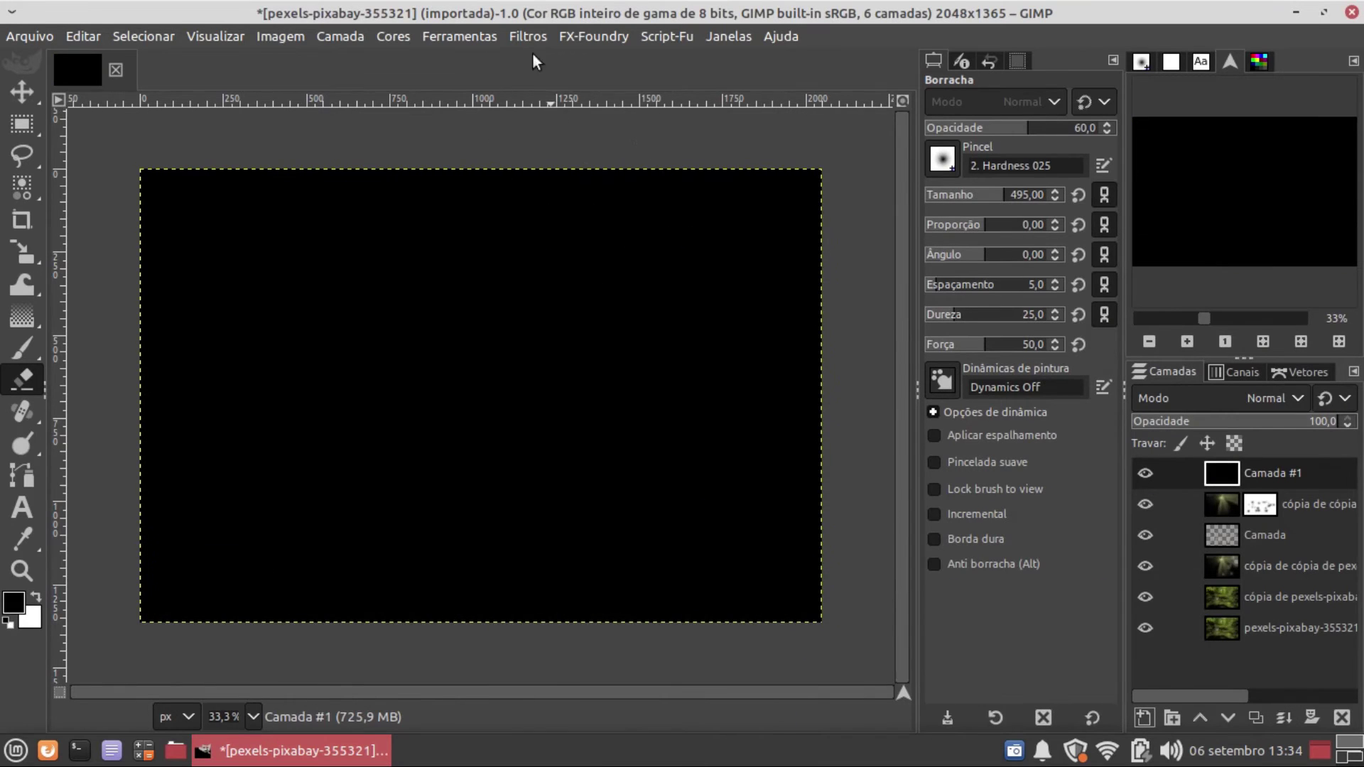
Step: Render a Lens Flare on the black layer, centred at position X 0,500 and Y 0,500
left_click(527, 37)
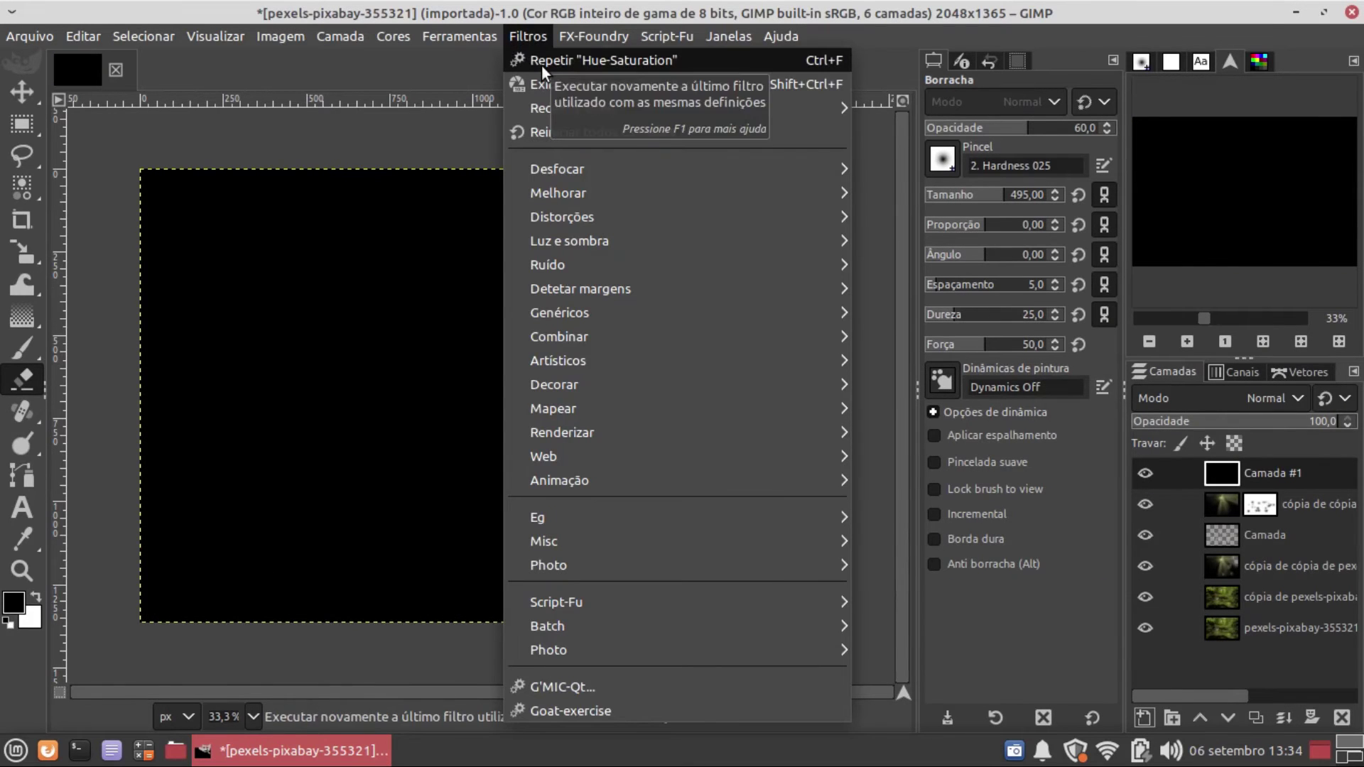
mouse_move(549, 248)
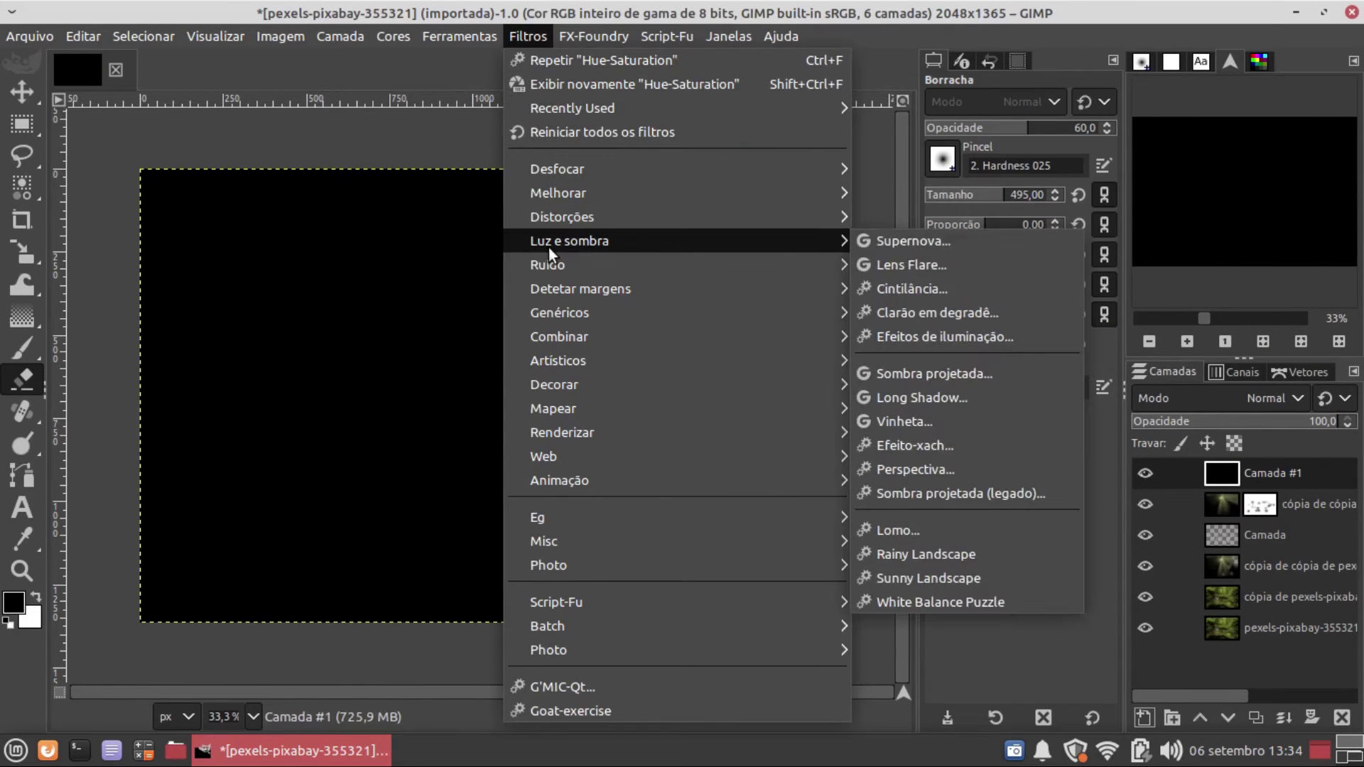
left_click(898, 267)
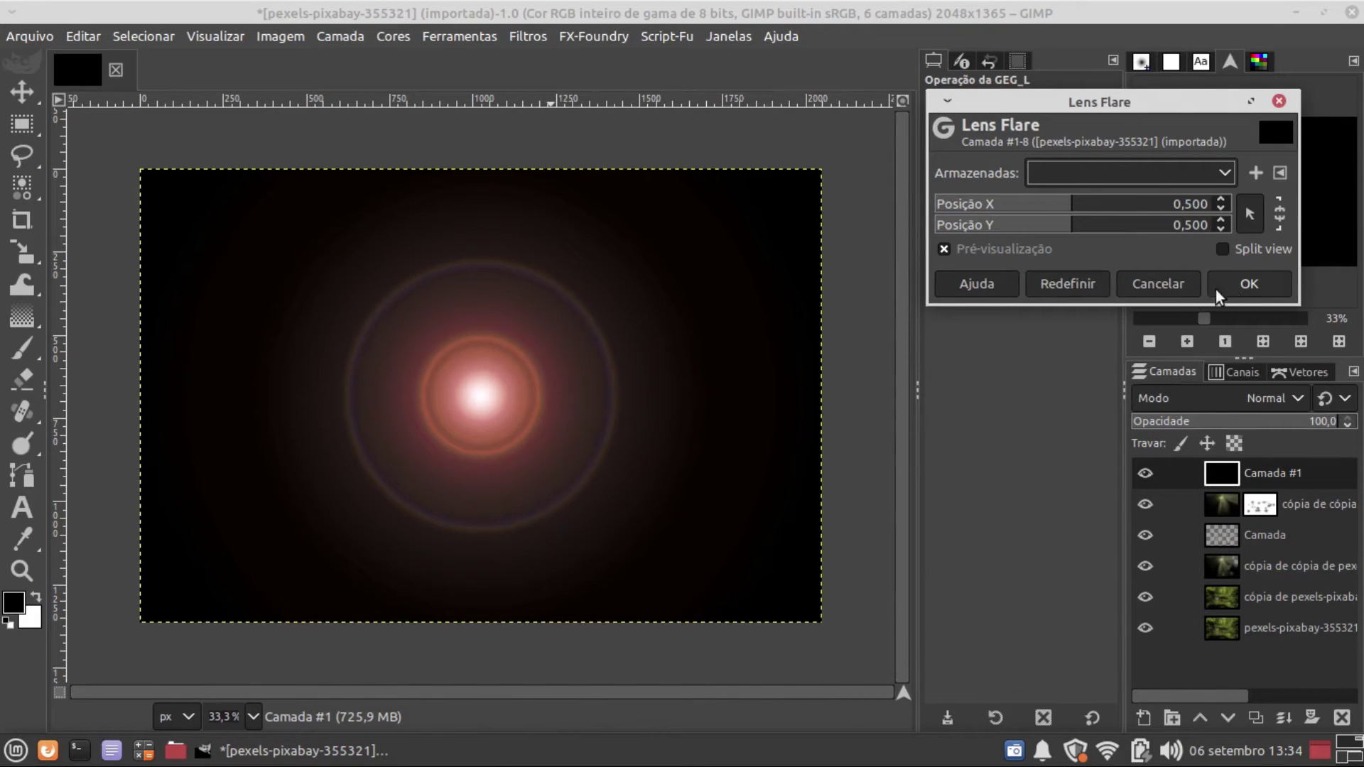
left_click(1234, 284)
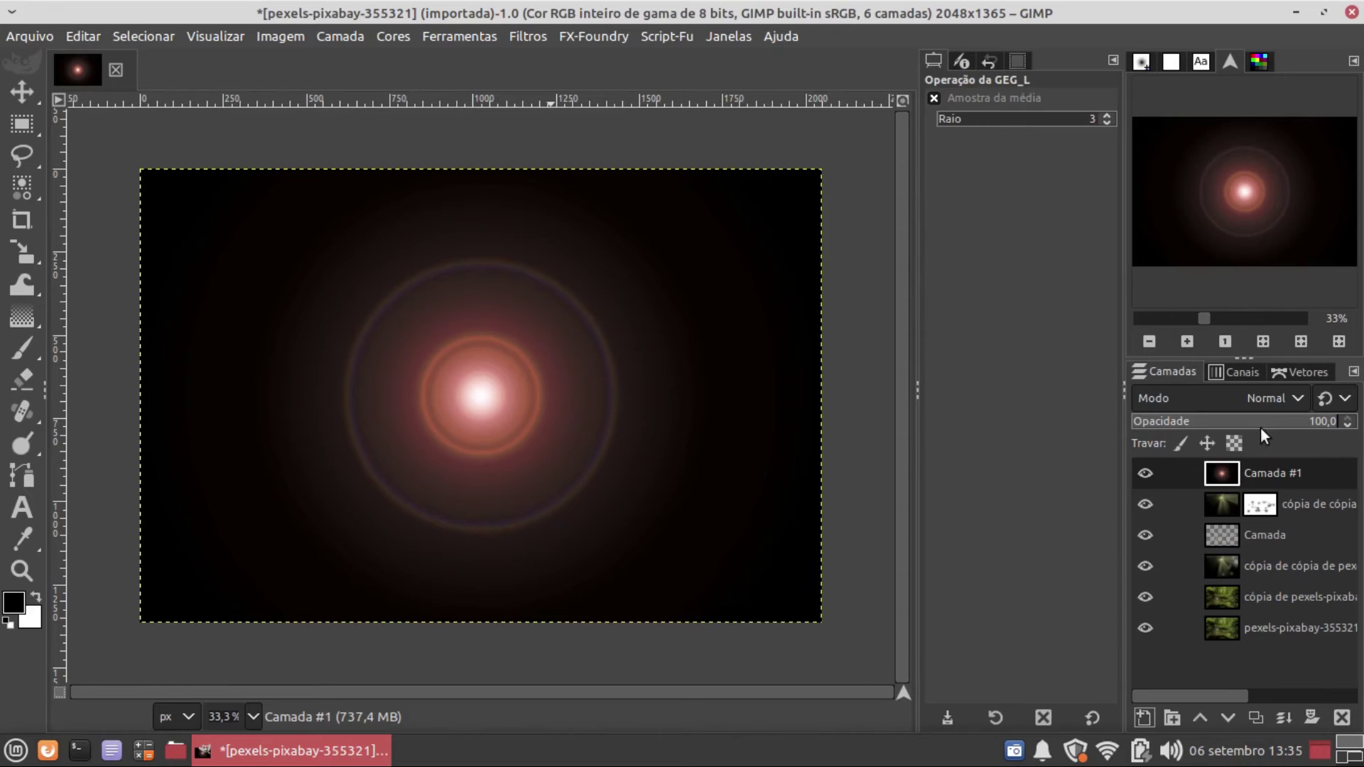
Step: Set the lens flare layer's blend mode to Adicionar and move the flare onto the sun between the trees
left_click(1285, 399)
scroll(1233, 547, "down", 4)
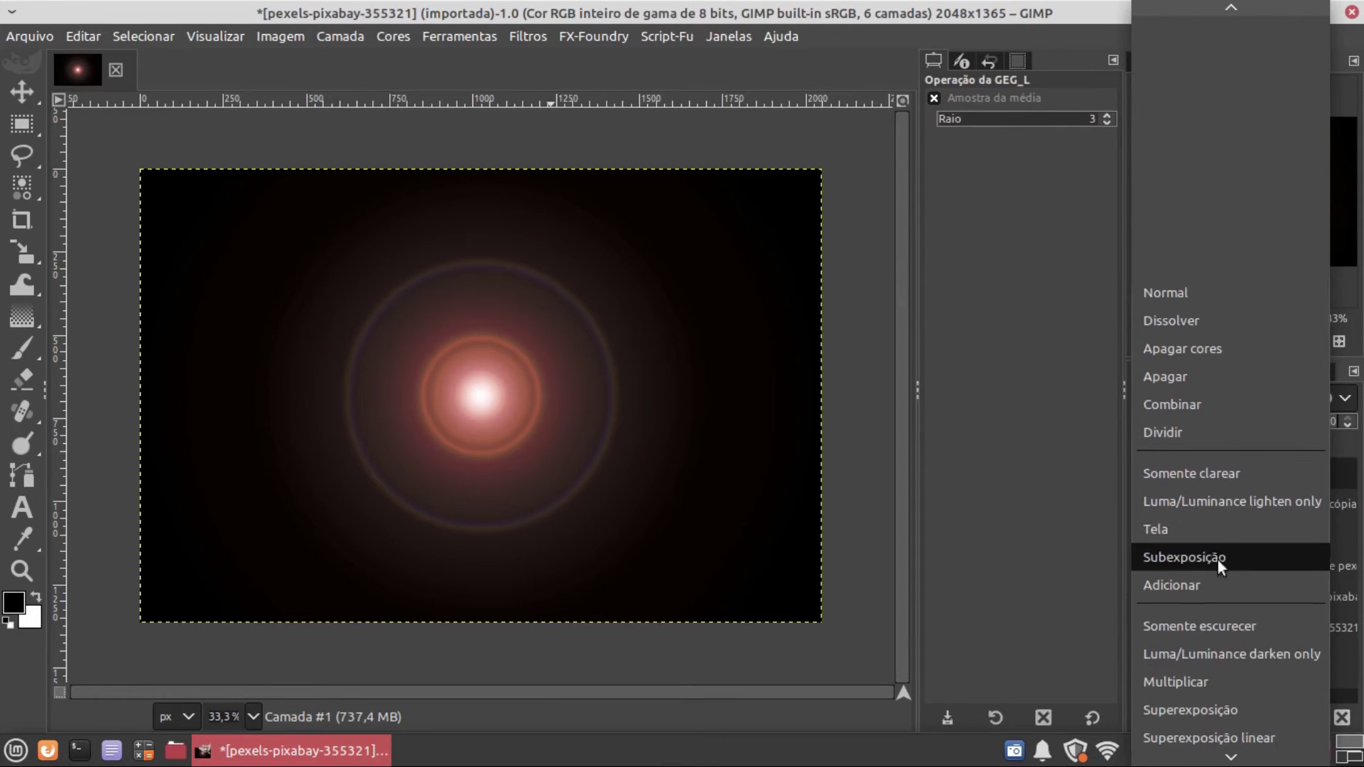
left_click(1183, 583)
key("m")
left_click_drag(481, 399, 466, 242)
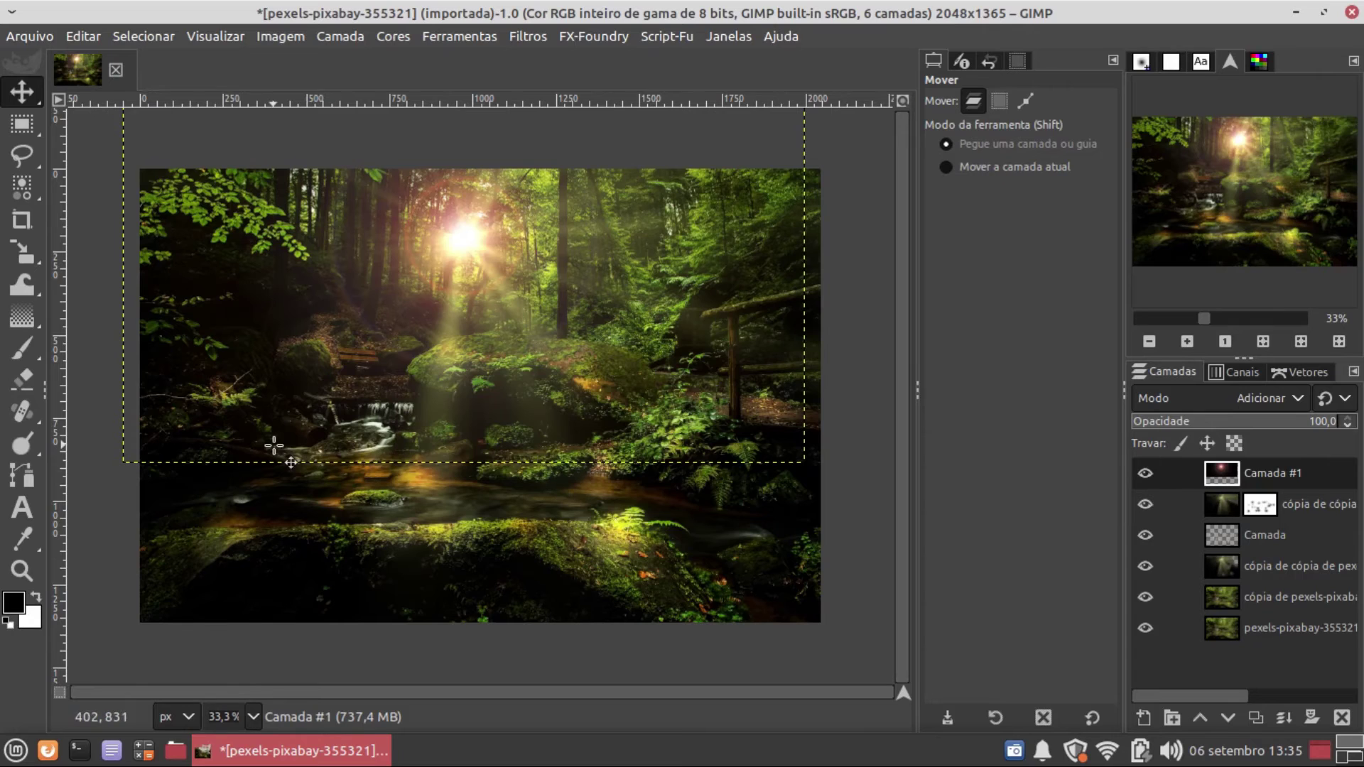
Step: Scale the lens flare layer down proportionally to about half its size and reposition the flare over the sun
left_click(23, 263)
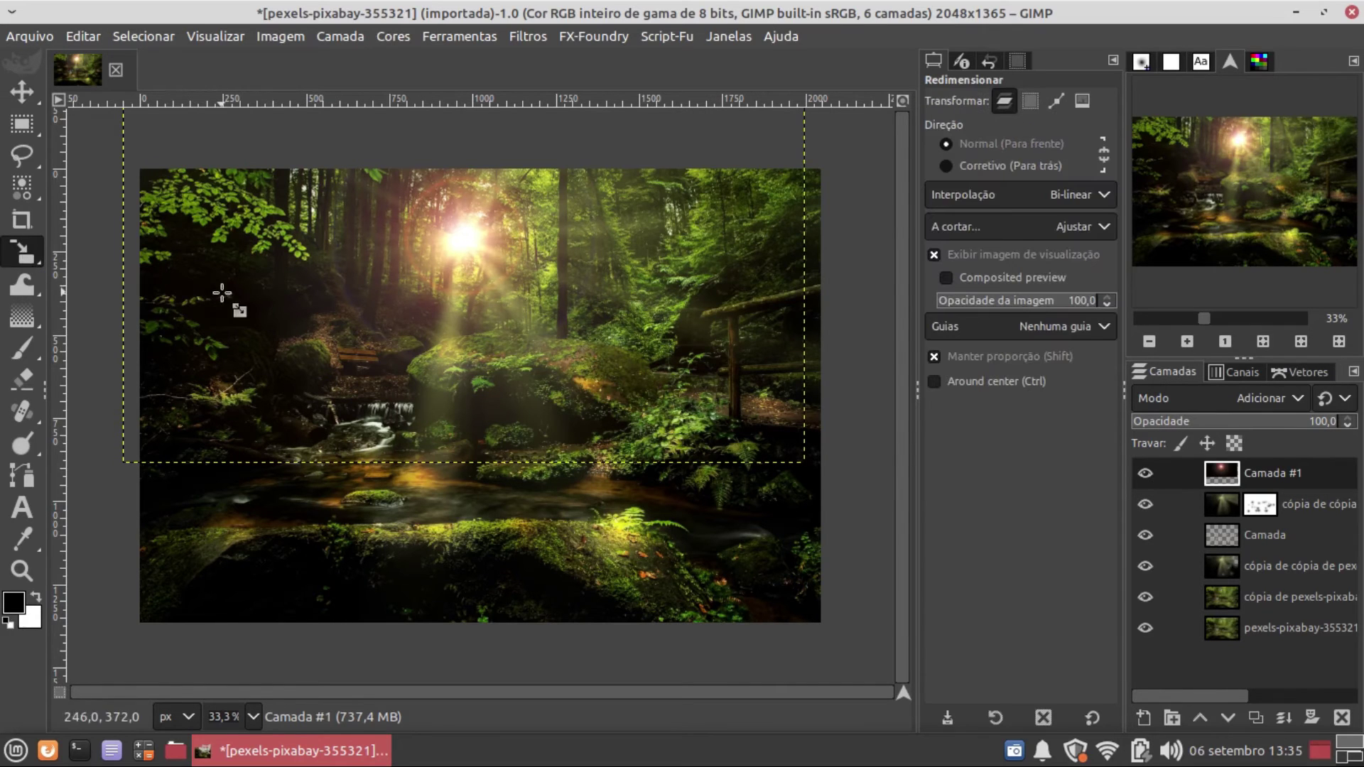
left_click(228, 296)
left_click_drag(177, 183, 332, 271)
left_click_drag(665, 402, 405, 344)
left_click(825, 253)
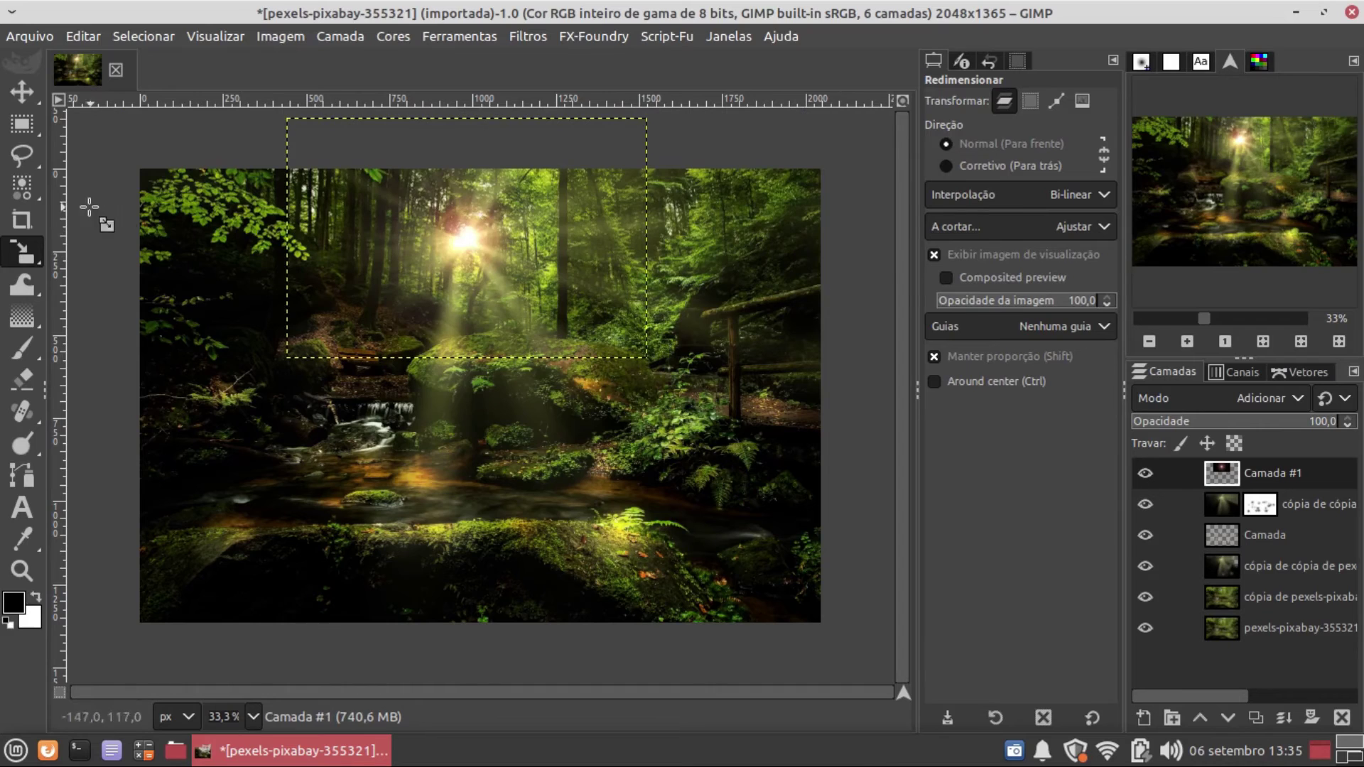
key("m")
left_click_drag(459, 241, 450, 246)
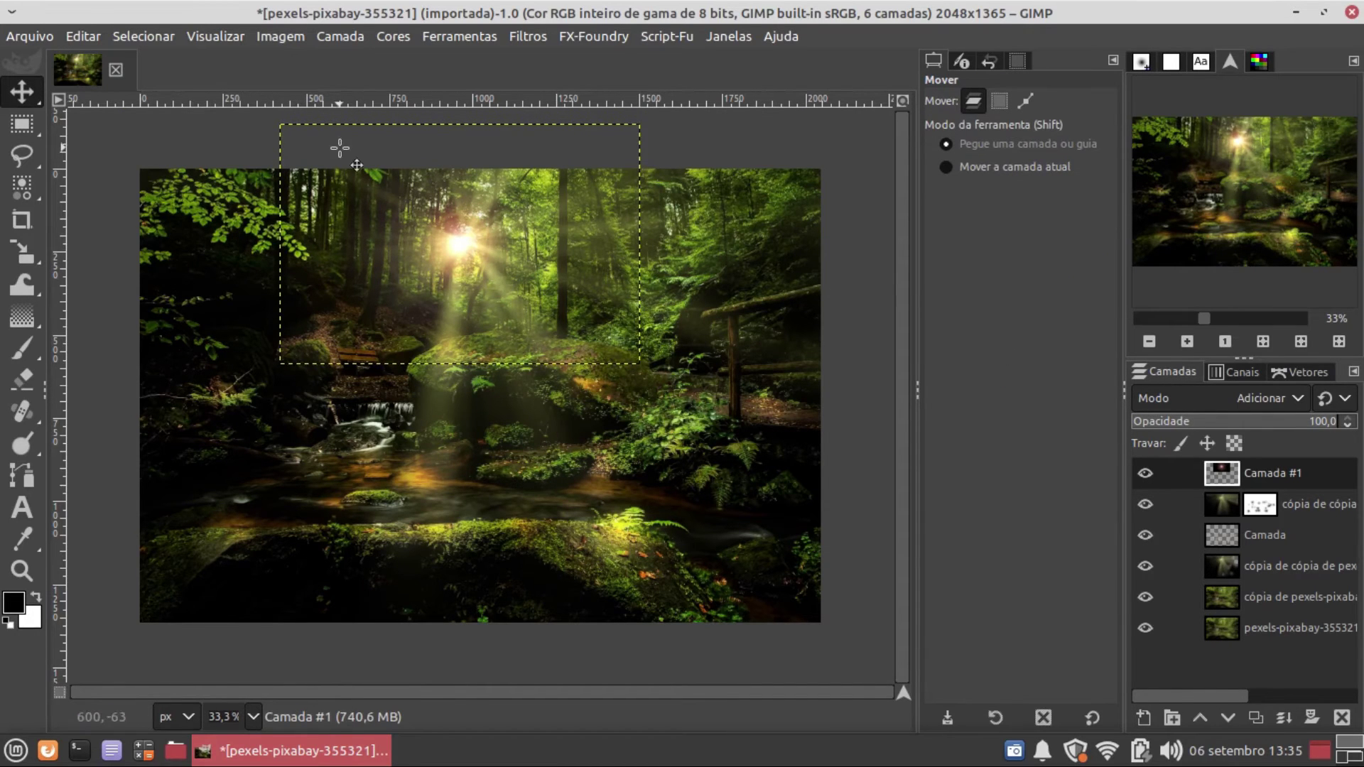
Step: Hide the original forest layer and merge the remaining visible layers, clipped to the image
left_click(1146, 627)
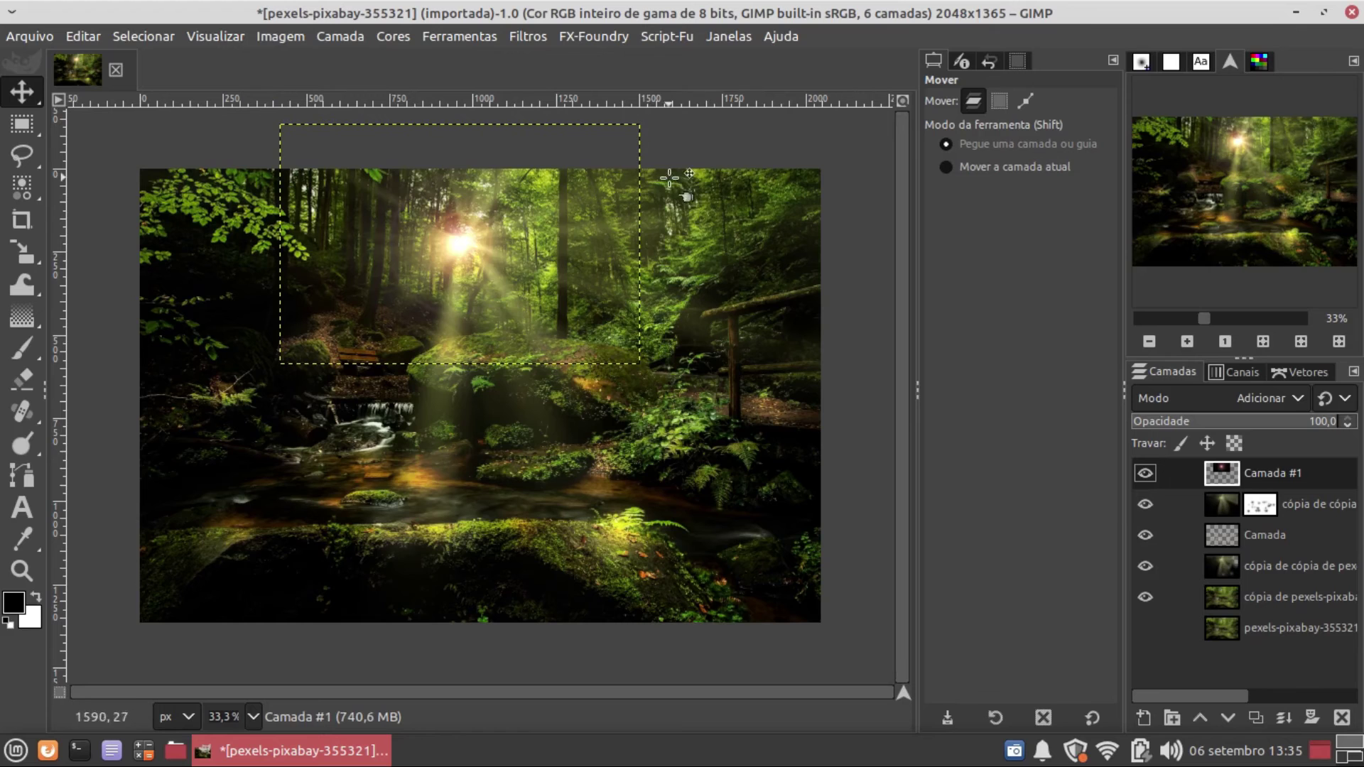
left_click(334, 30)
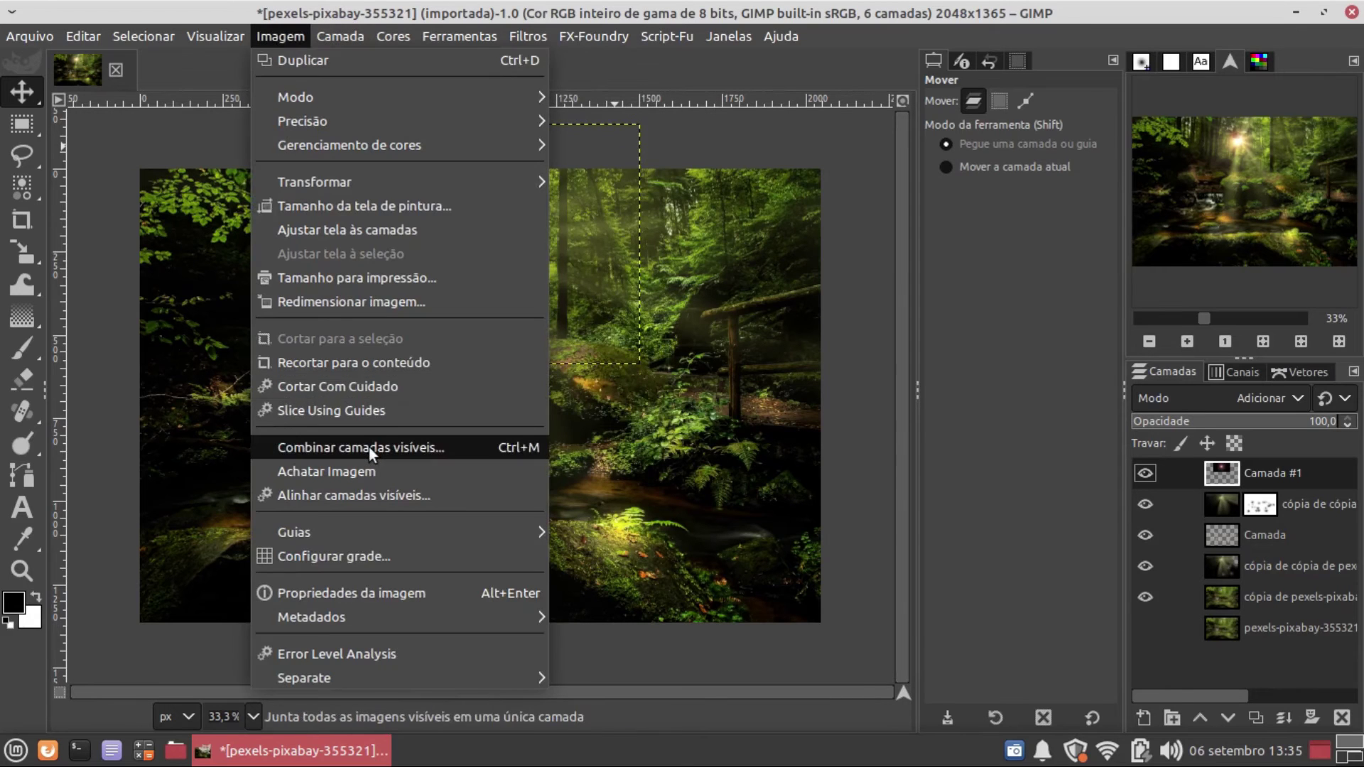
left_click(369, 446)
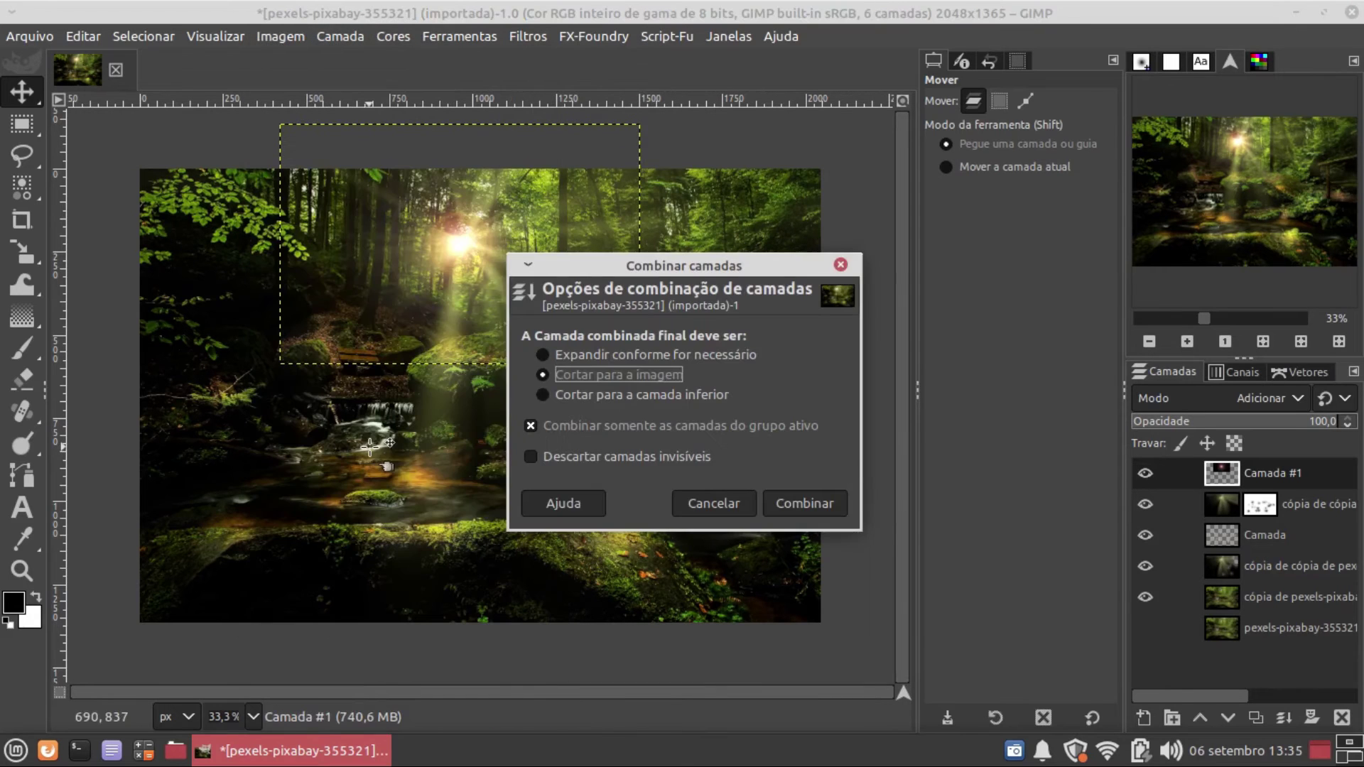
left_click(792, 503)
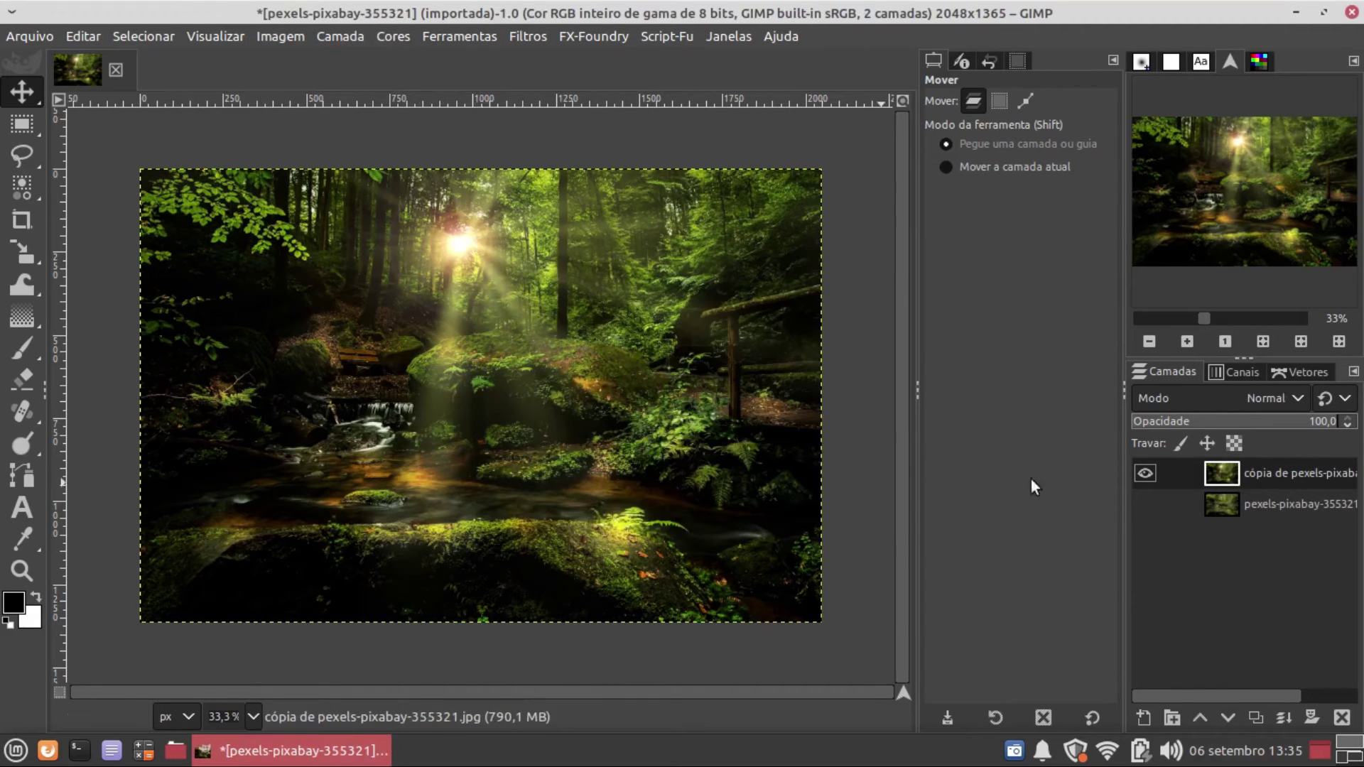
Step: Compare the merged sun-ray layer with the original forest photo by toggling the merged layer's visibility
left_click(1143, 473)
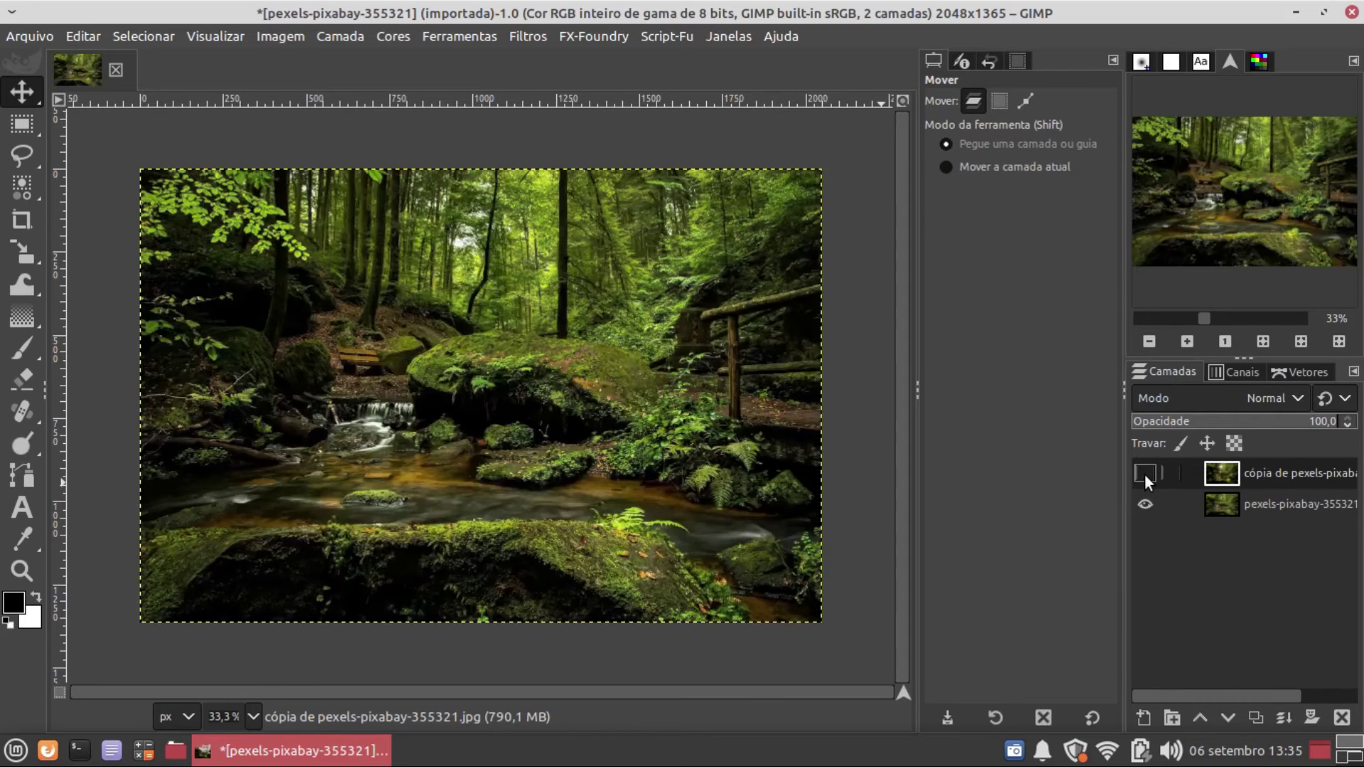
left_click(1144, 473)
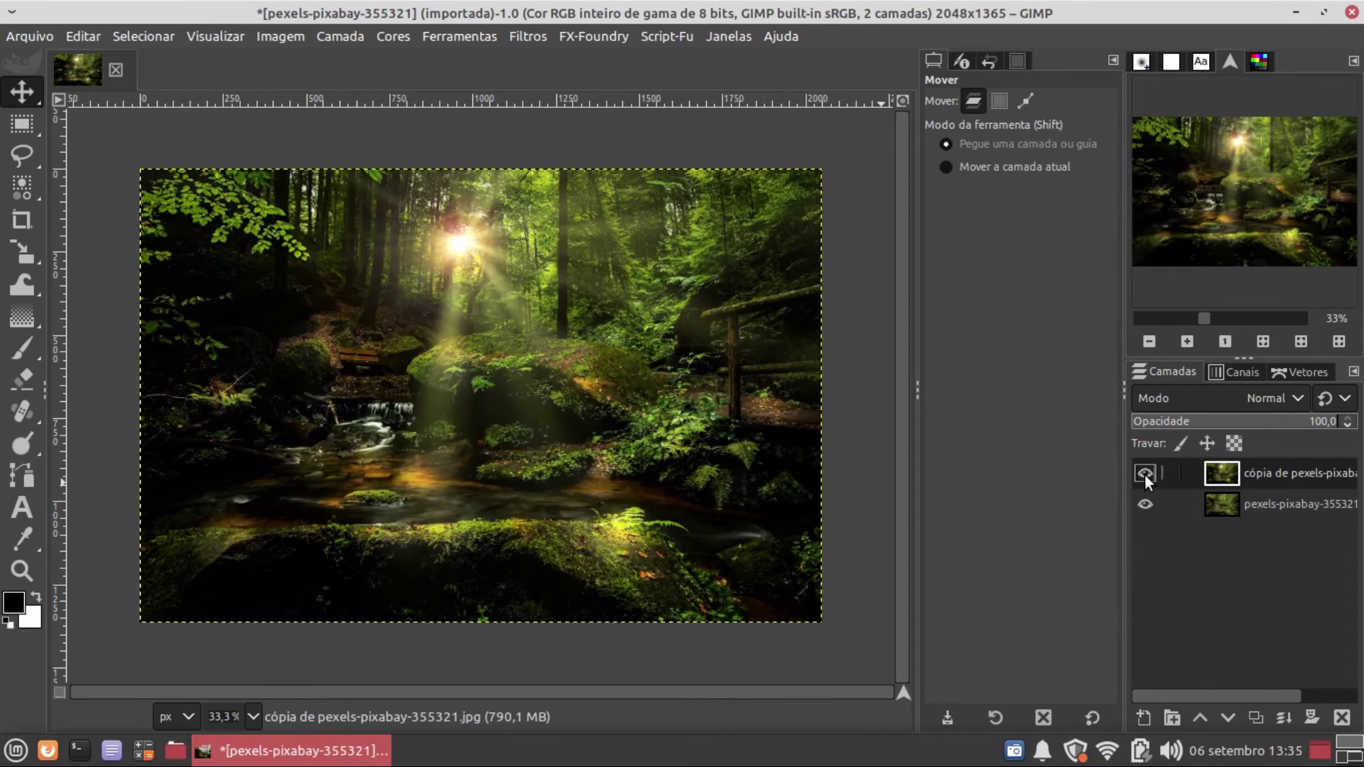
left_click(1144, 475)
left_click(1144, 475)
left_click(1144, 474)
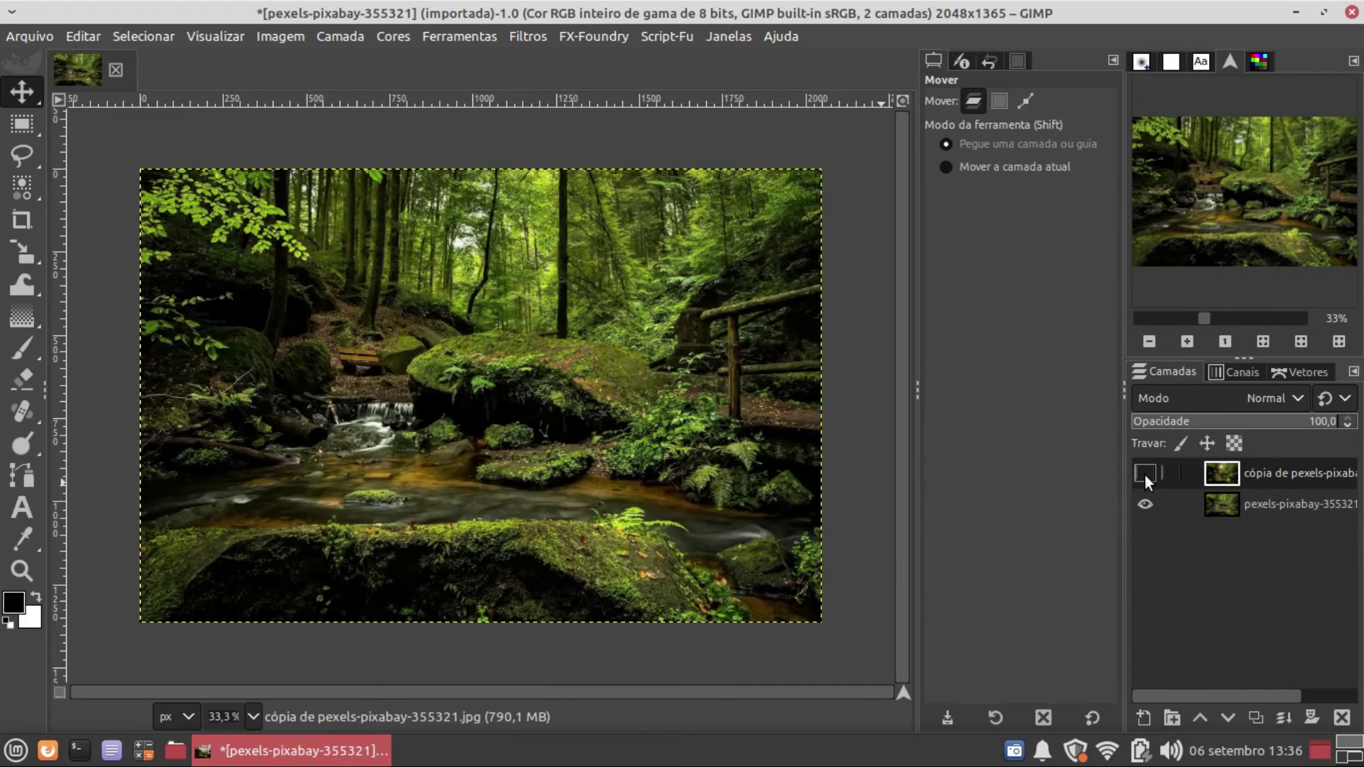
left_click(1144, 474)
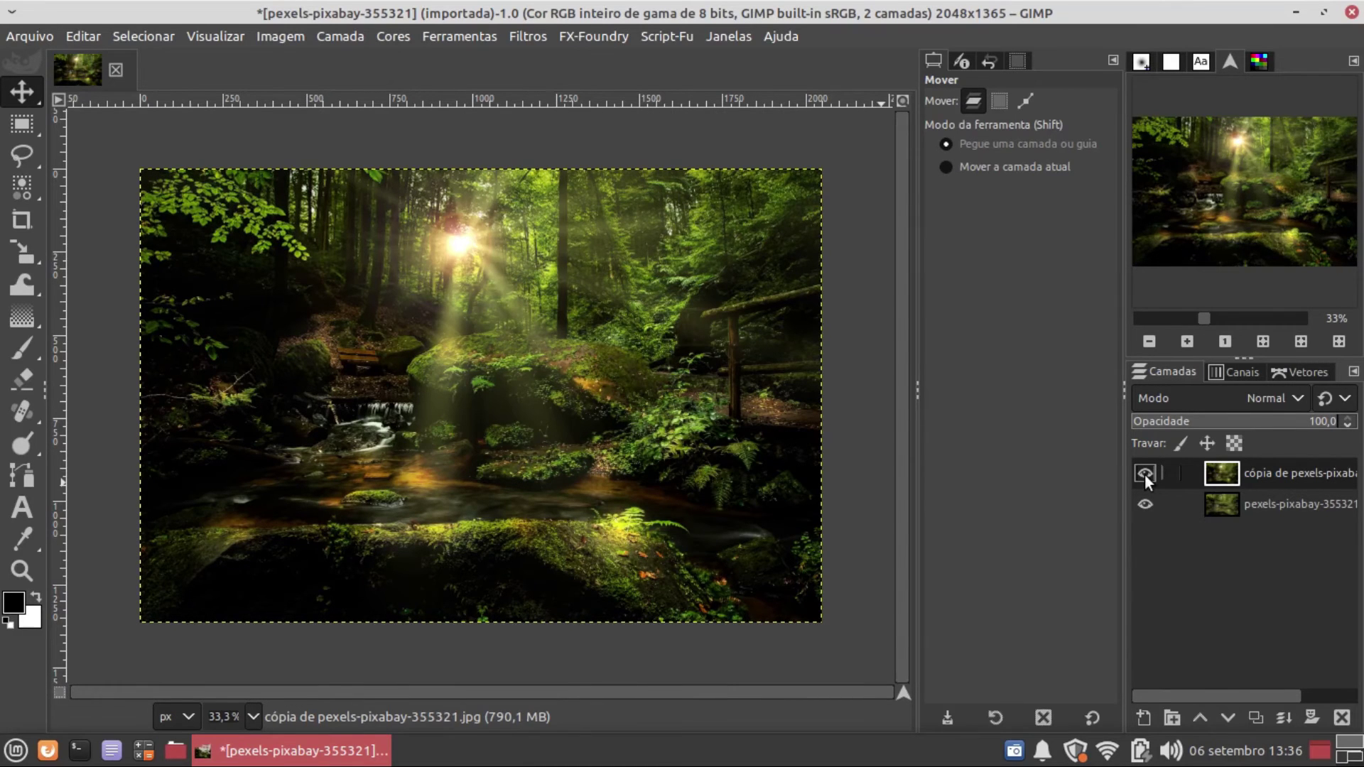
left_click(1144, 474)
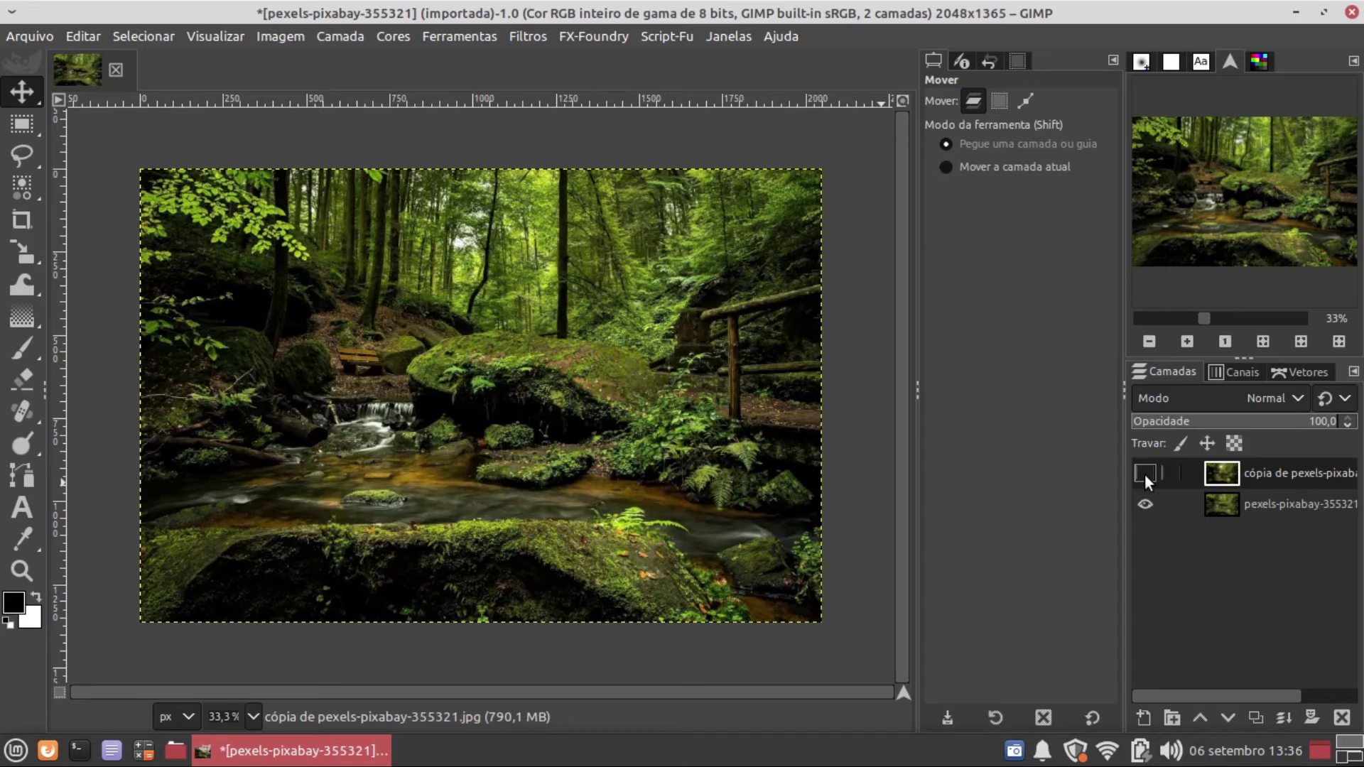
left_click(1144, 474)
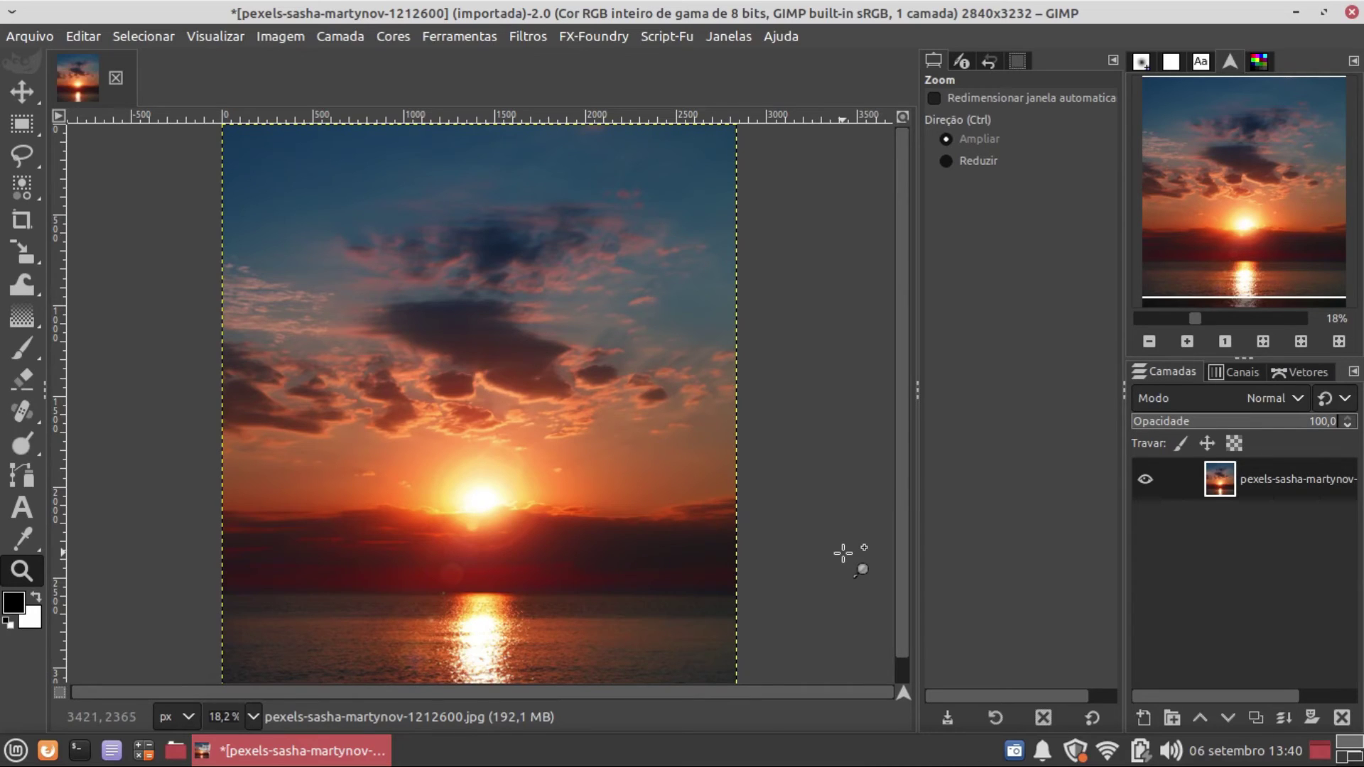
Step: Duplicate the sunset photo layer twice and apply a Threshold of 182 to 255 to the topmost copy
left_click(1253, 718)
left_click(1253, 718)
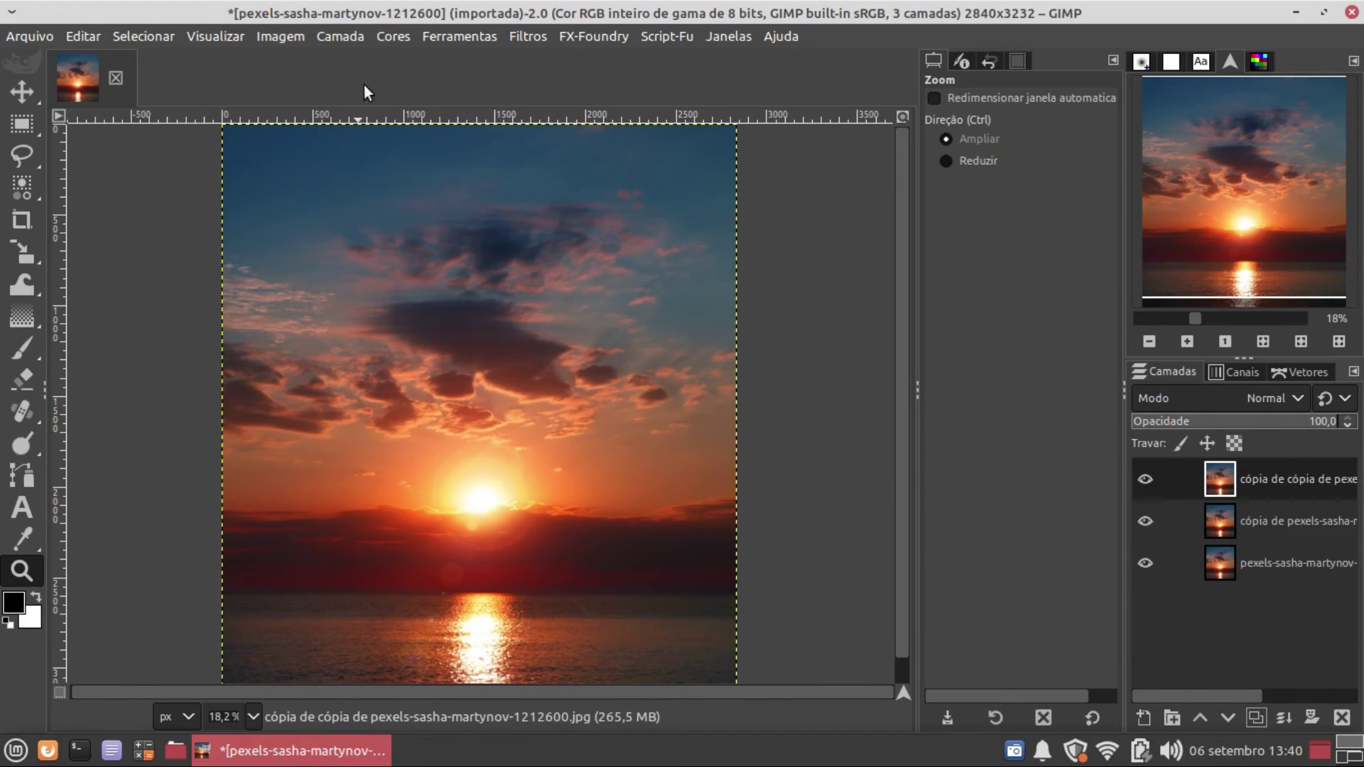
left_click(387, 34)
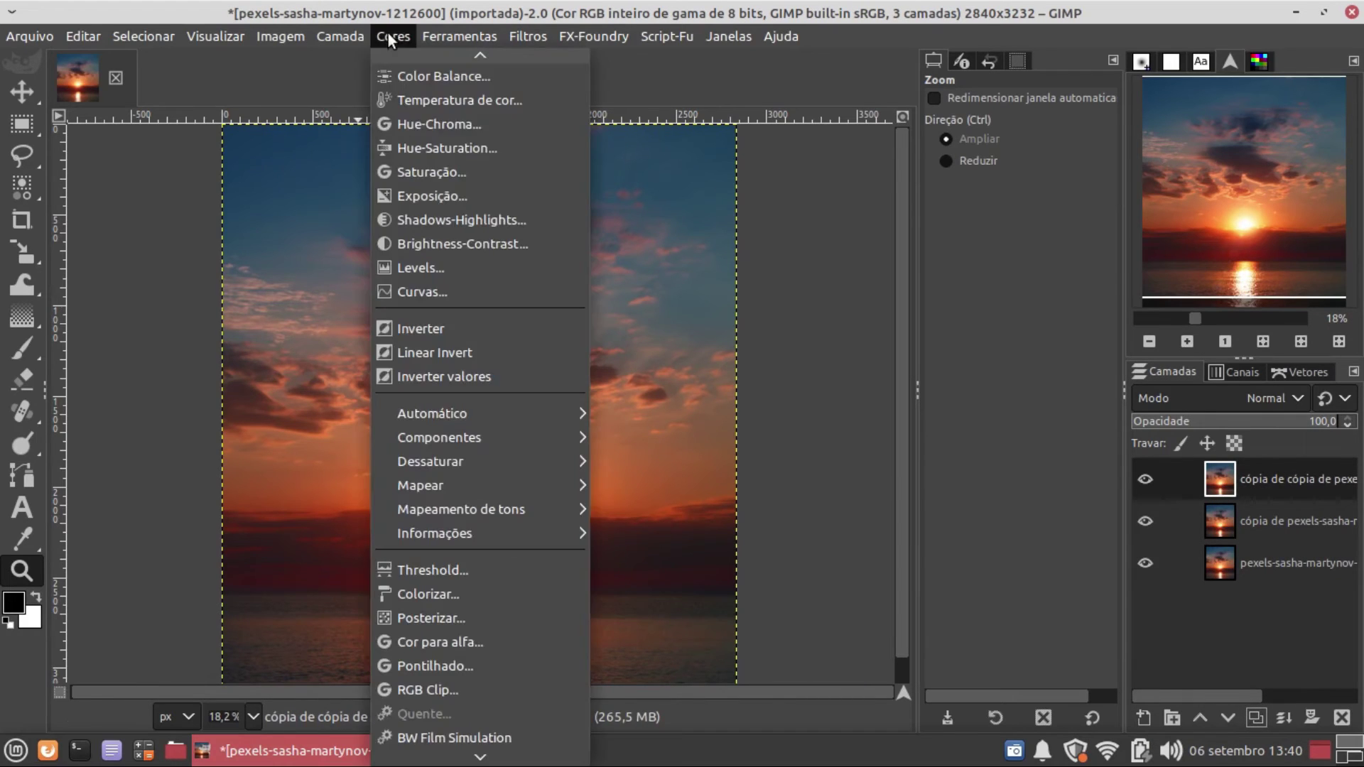
left_click(431, 576)
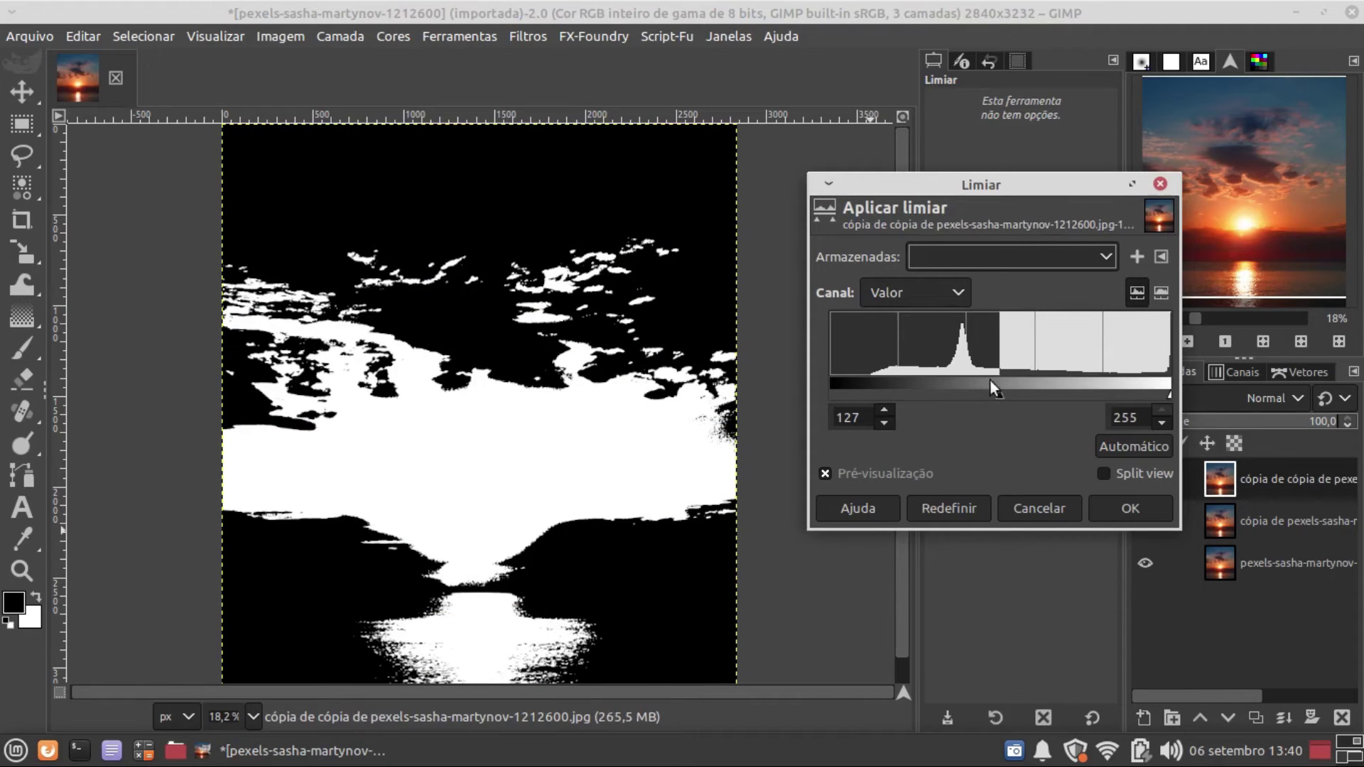
left_click_drag(1001, 395, 1073, 403)
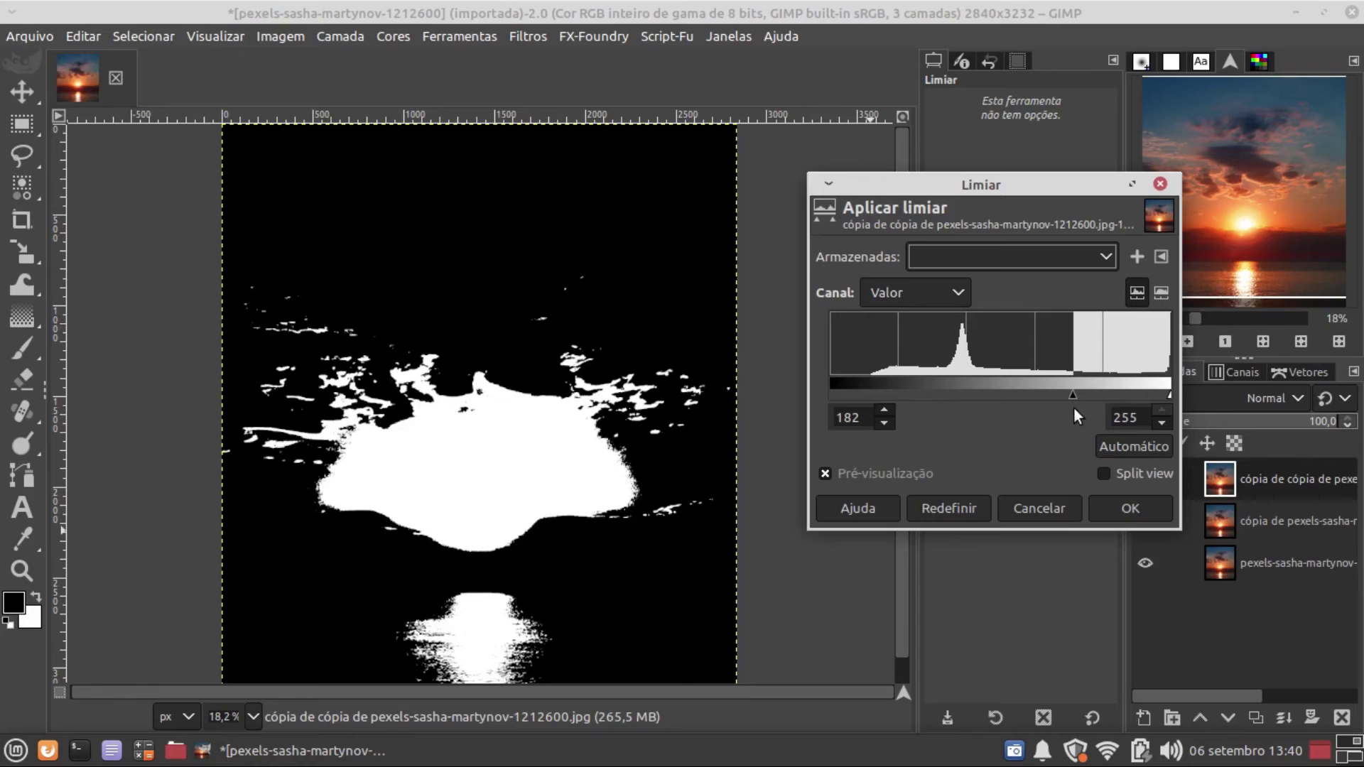
left_click(1162, 511)
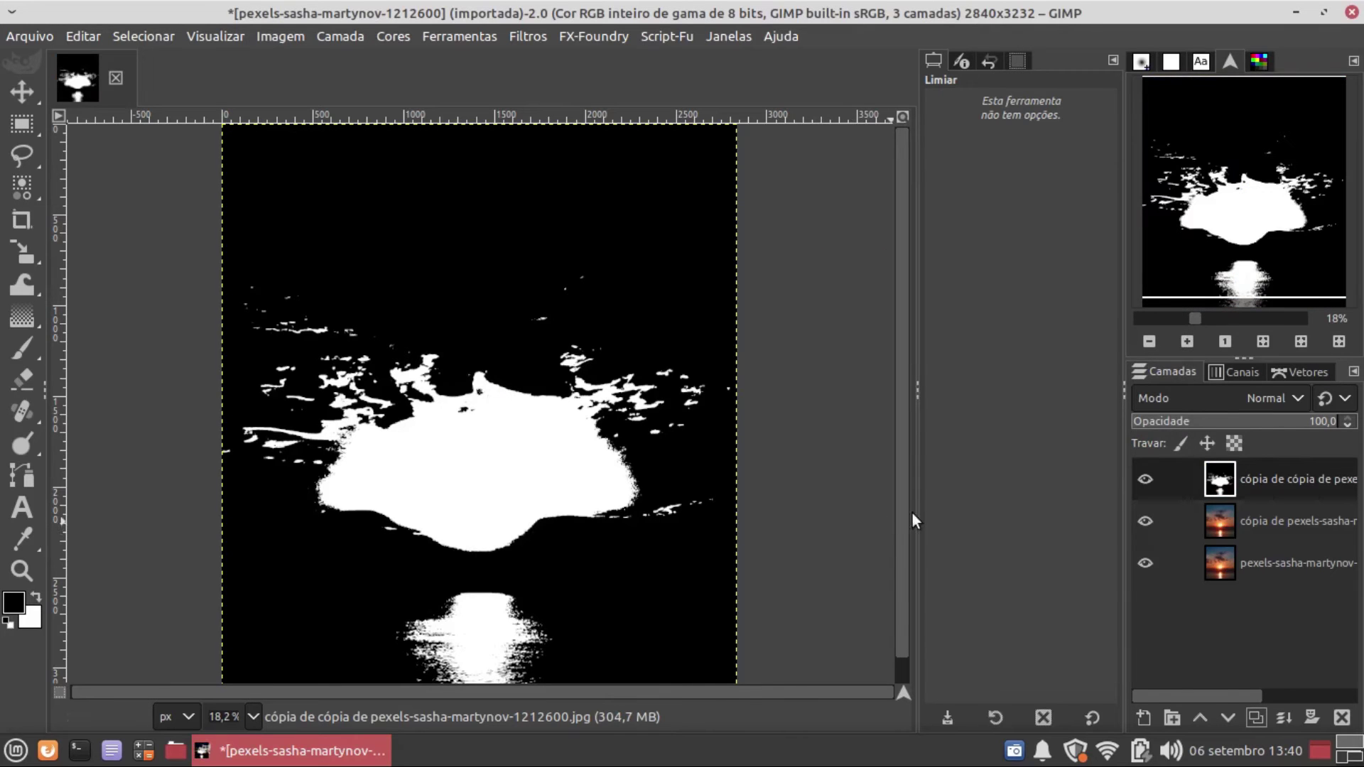
Step: Paint out the water reflection on the threshold layer in black with the 2. Hardness 100 brush at size 376
scroll(905, 513, "down", 1)
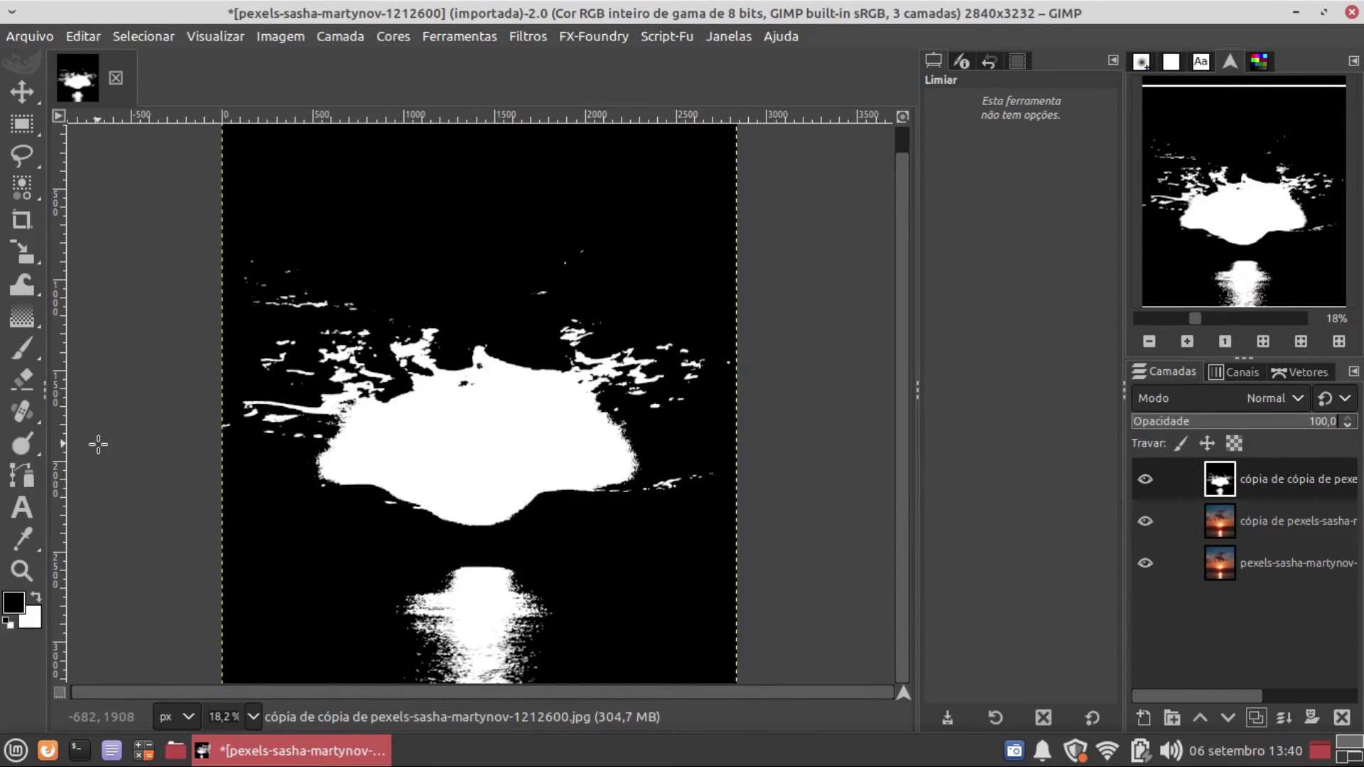
left_click(31, 359)
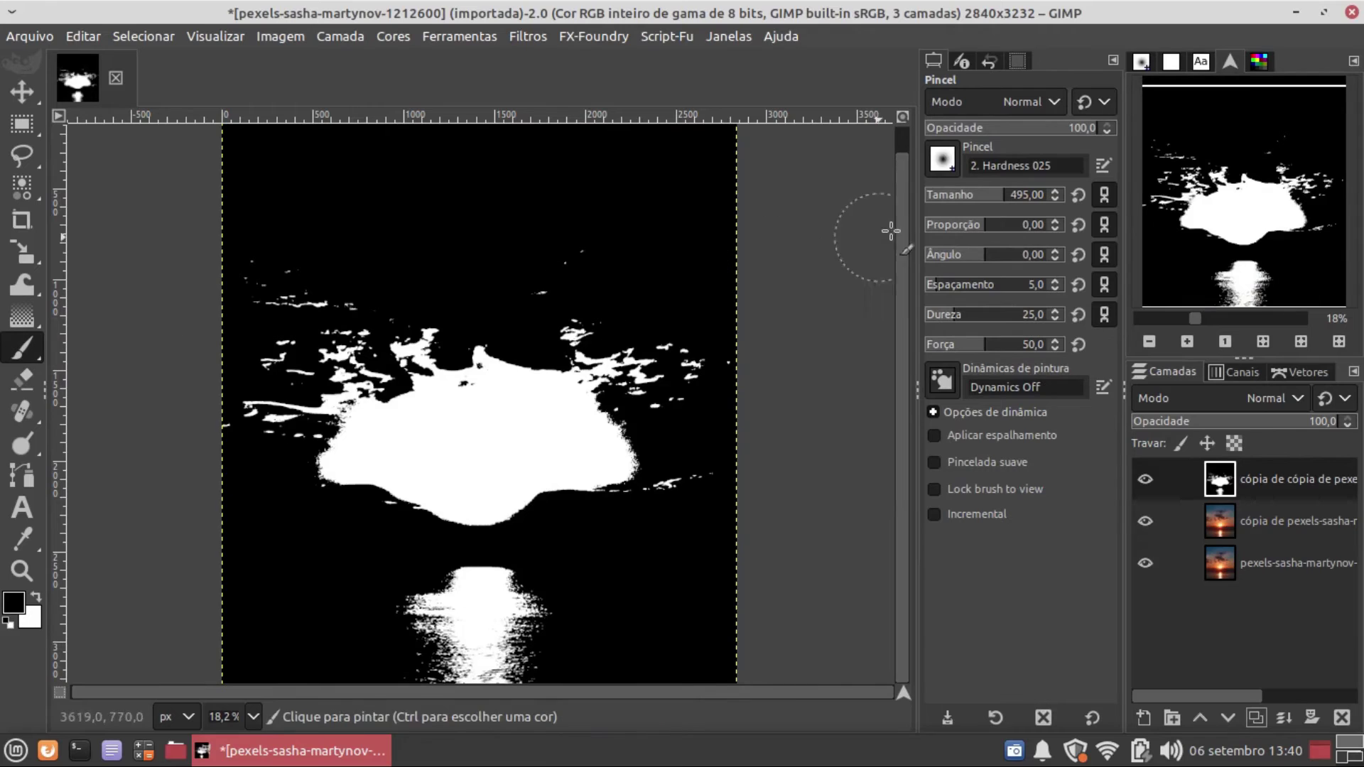
left_click(950, 161)
left_click(1011, 214)
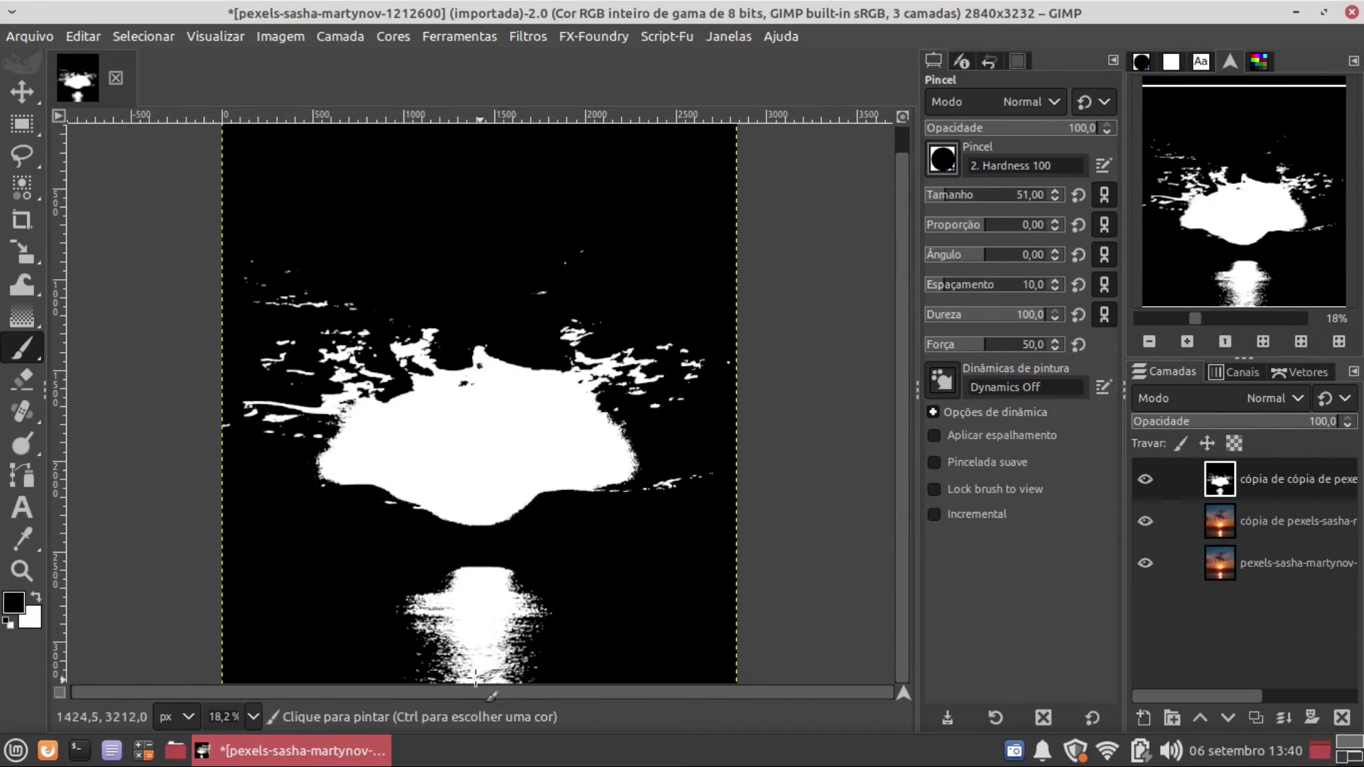
left_click(992, 194)
mouse_move(519, 678)
left_mouse_down()
mouse_move(450, 636)
mouse_move(371, 663)
mouse_move(542, 615)
mouse_move(378, 605)
left_mouse_up()
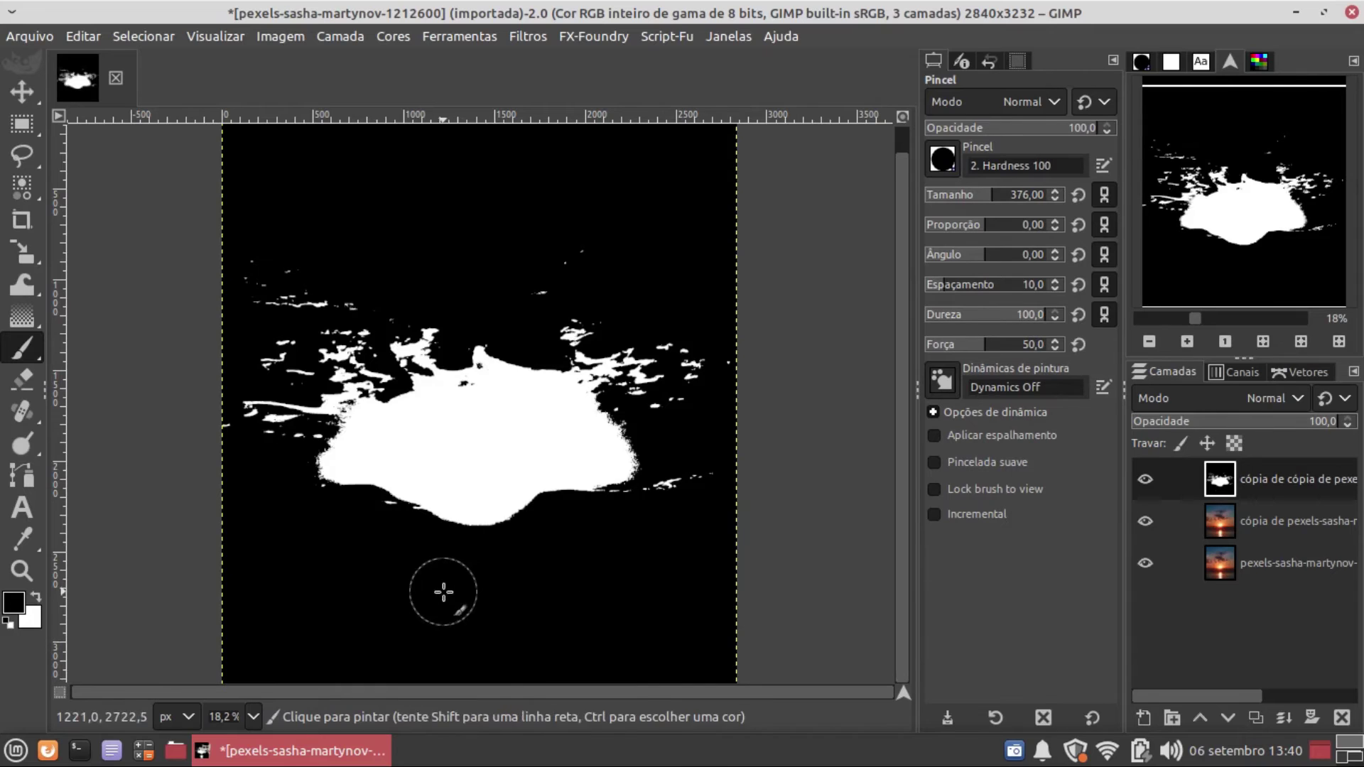
Step: Paint black over the large white area around the sun on the threshold layer, keeping the cloud highlights on both sides
left_click(1144, 478)
left_click(1144, 479)
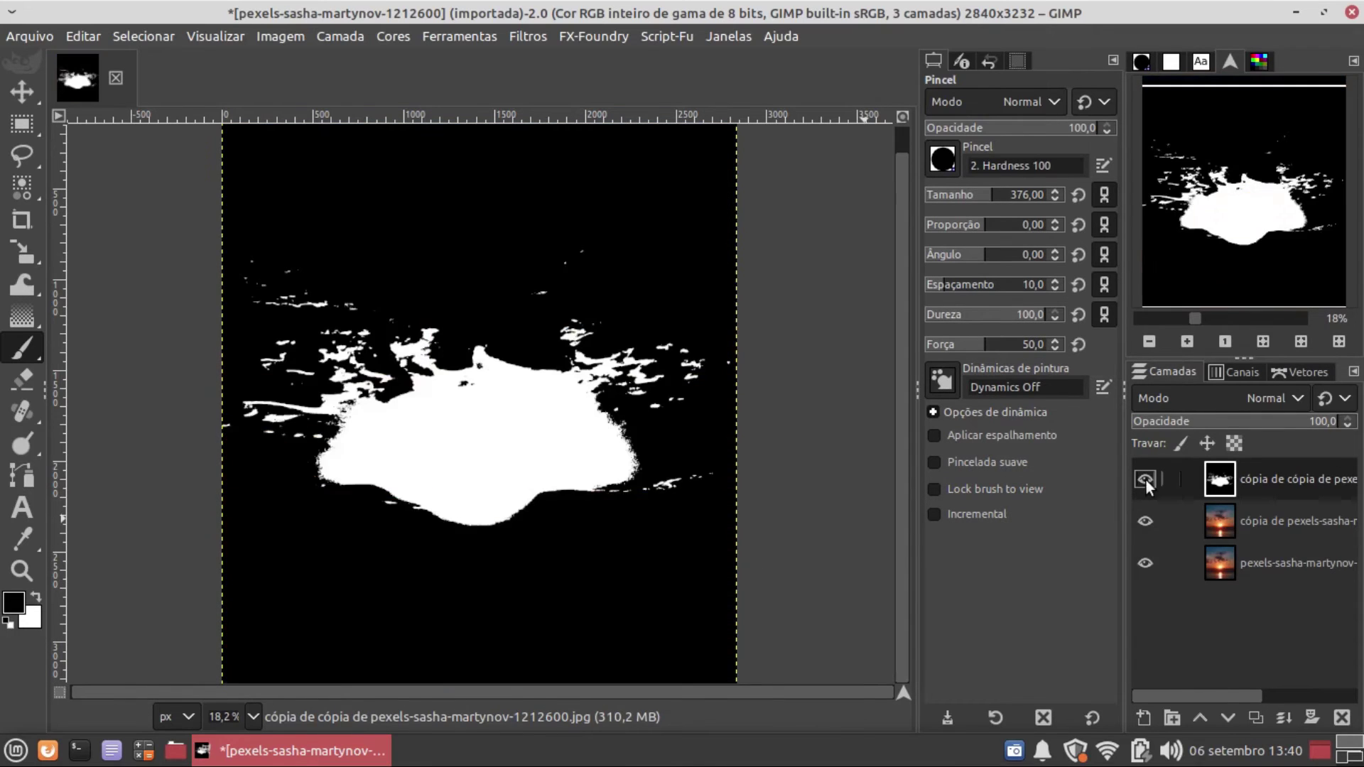
mouse_move(441, 493)
left_mouse_down()
mouse_move(489, 537)
mouse_move(465, 459)
mouse_move(343, 493)
mouse_move(313, 465)
mouse_move(430, 438)
mouse_move(483, 386)
mouse_move(516, 389)
mouse_move(510, 413)
mouse_move(547, 442)
mouse_move(552, 412)
mouse_move(579, 417)
mouse_move(619, 483)
mouse_move(684, 496)
left_mouse_up()
mouse_move(365, 445)
left_mouse_down()
mouse_move(444, 399)
mouse_move(348, 448)
mouse_move(274, 463)
left_mouse_up()
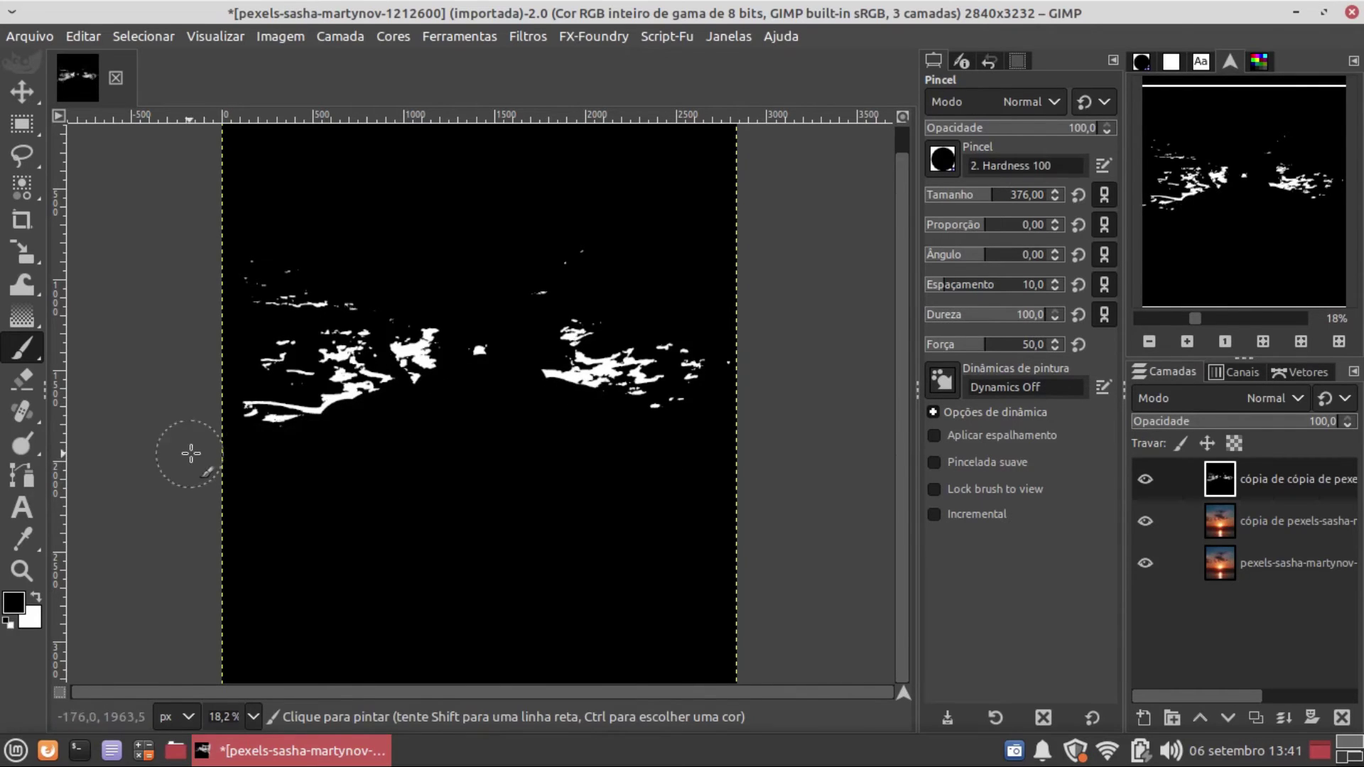
Step: Check the threshold layer against the photo and paint out the lowest white cloud streaks on both sides in black
left_click(1145, 480)
left_click(1149, 483)
left_click(1149, 483)
left_click(1149, 483)
mouse_move(236, 401)
left_mouse_down()
mouse_move(363, 405)
mouse_move(381, 433)
left_mouse_up()
mouse_move(610, 408)
left_mouse_down()
mouse_move(603, 396)
mouse_move(670, 478)
mouse_move(670, 417)
mouse_move(691, 460)
left_mouse_up()
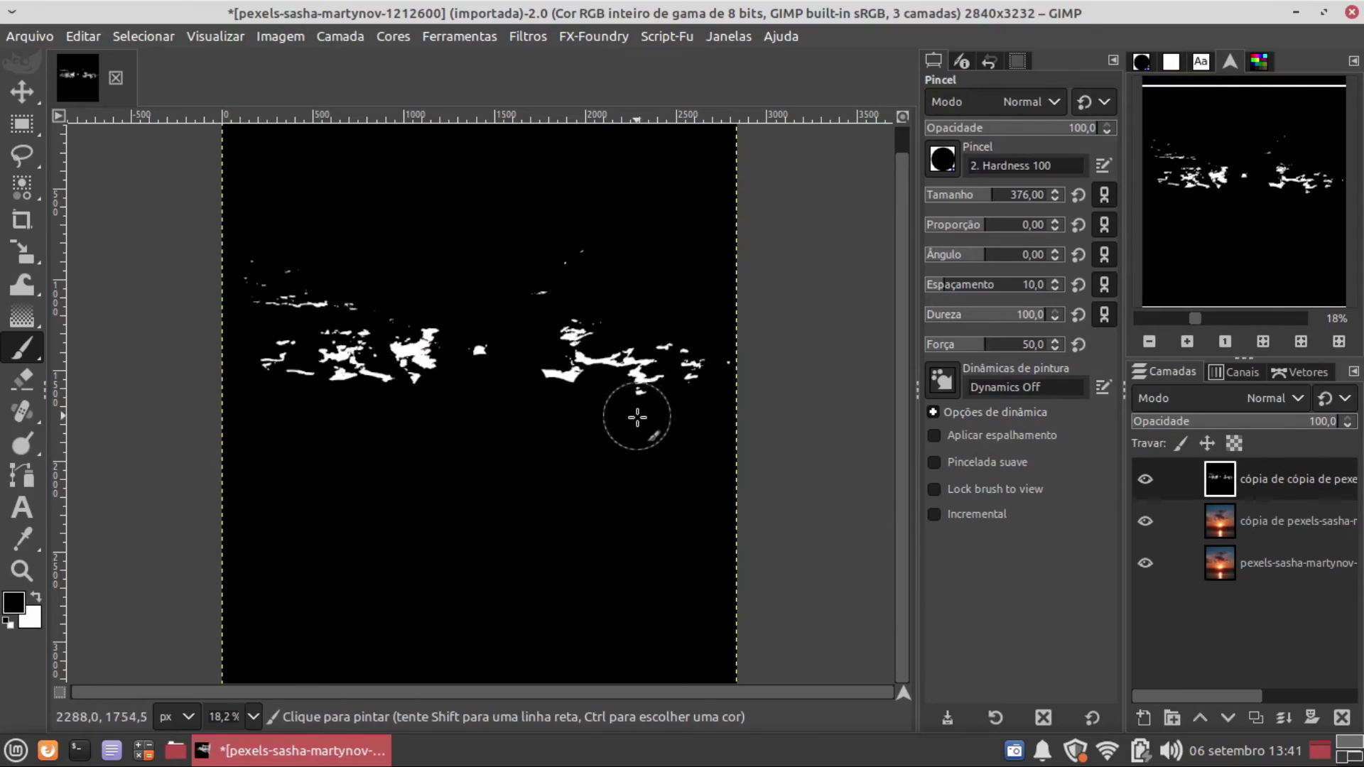
Step: Check the threshold layer against the photo and paint out the small white specks above the main cloud highlights
left_click(1145, 479)
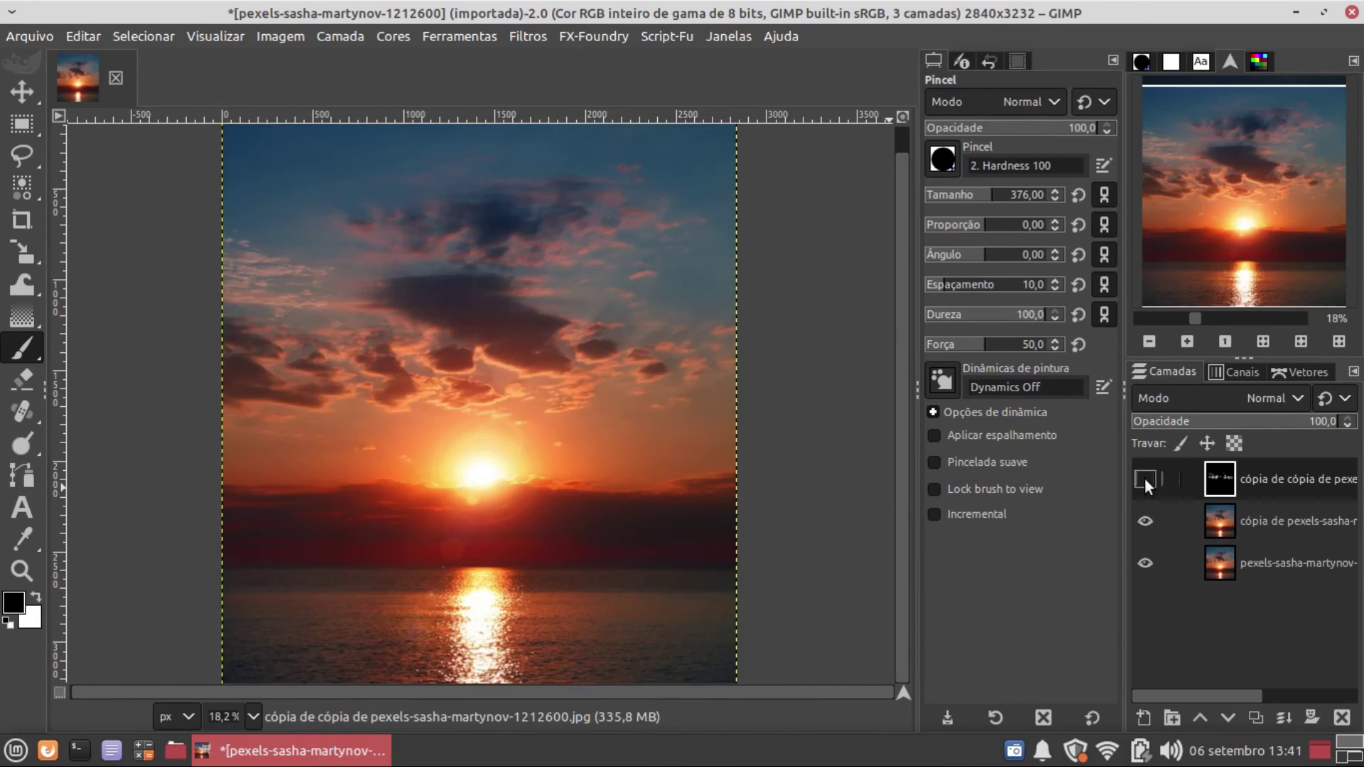
left_click(1144, 478)
left_click(1144, 478)
left_click(1144, 479)
mouse_move(201, 298)
left_mouse_down()
mouse_move(310, 258)
mouse_move(539, 241)
mouse_move(590, 254)
left_mouse_up()
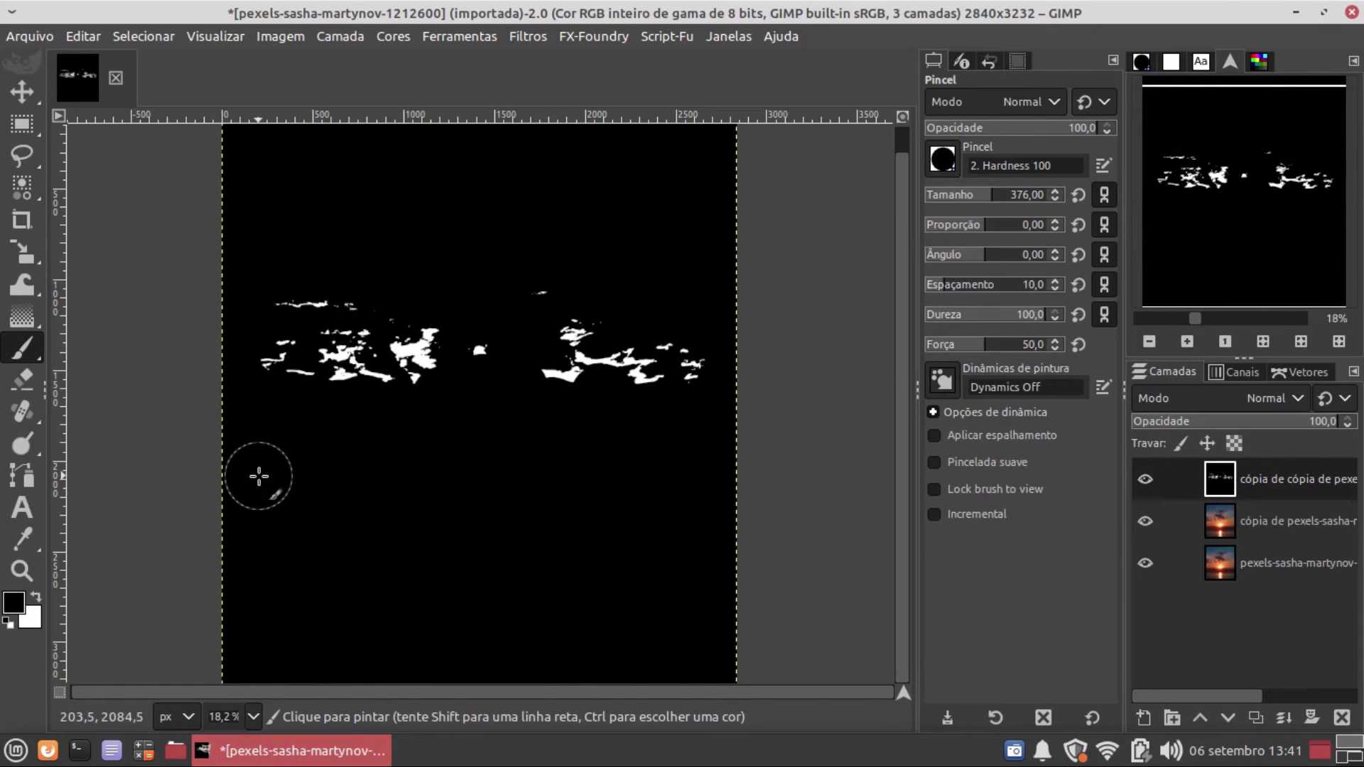
left_click(546, 283)
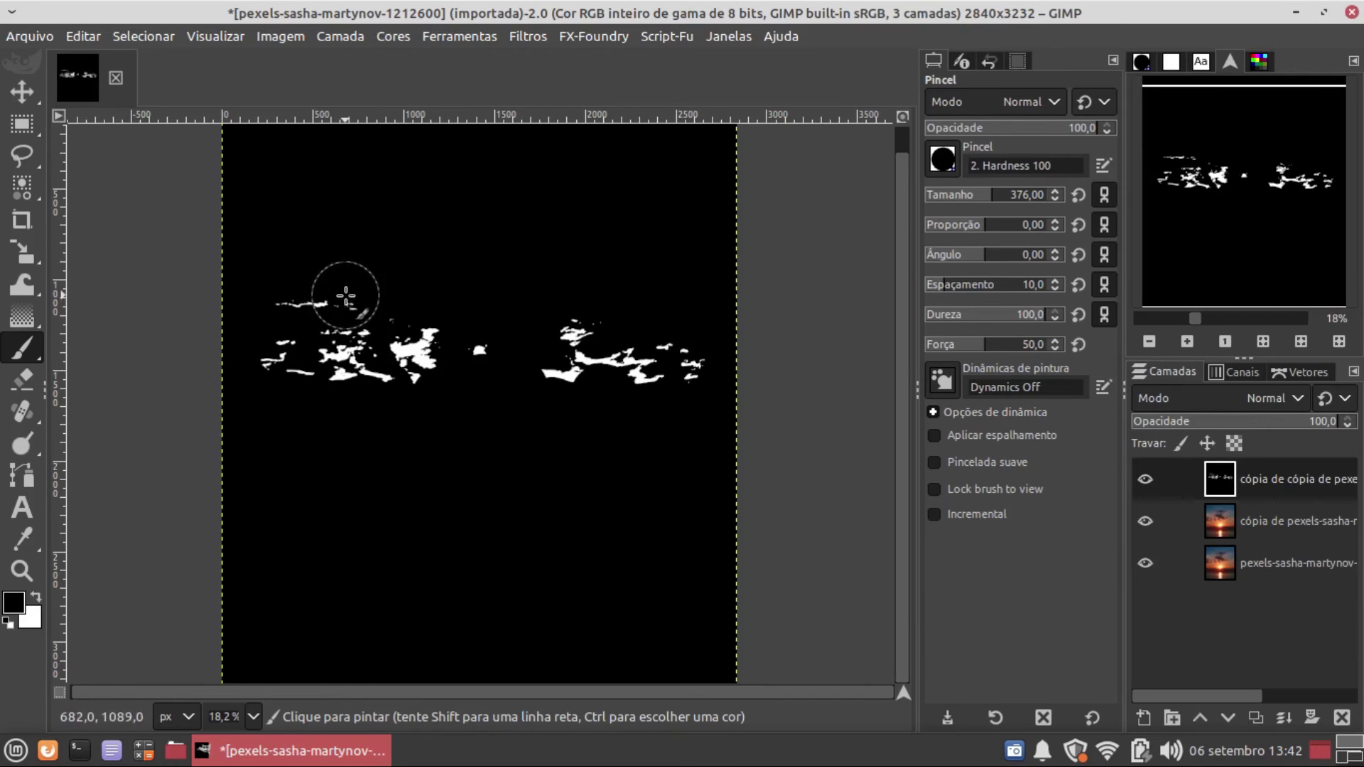
Step: Hide the threshold layer, place a horizontal and a vertical guide crossing at the sun's centre, and show the layer again
left_click(1145, 481)
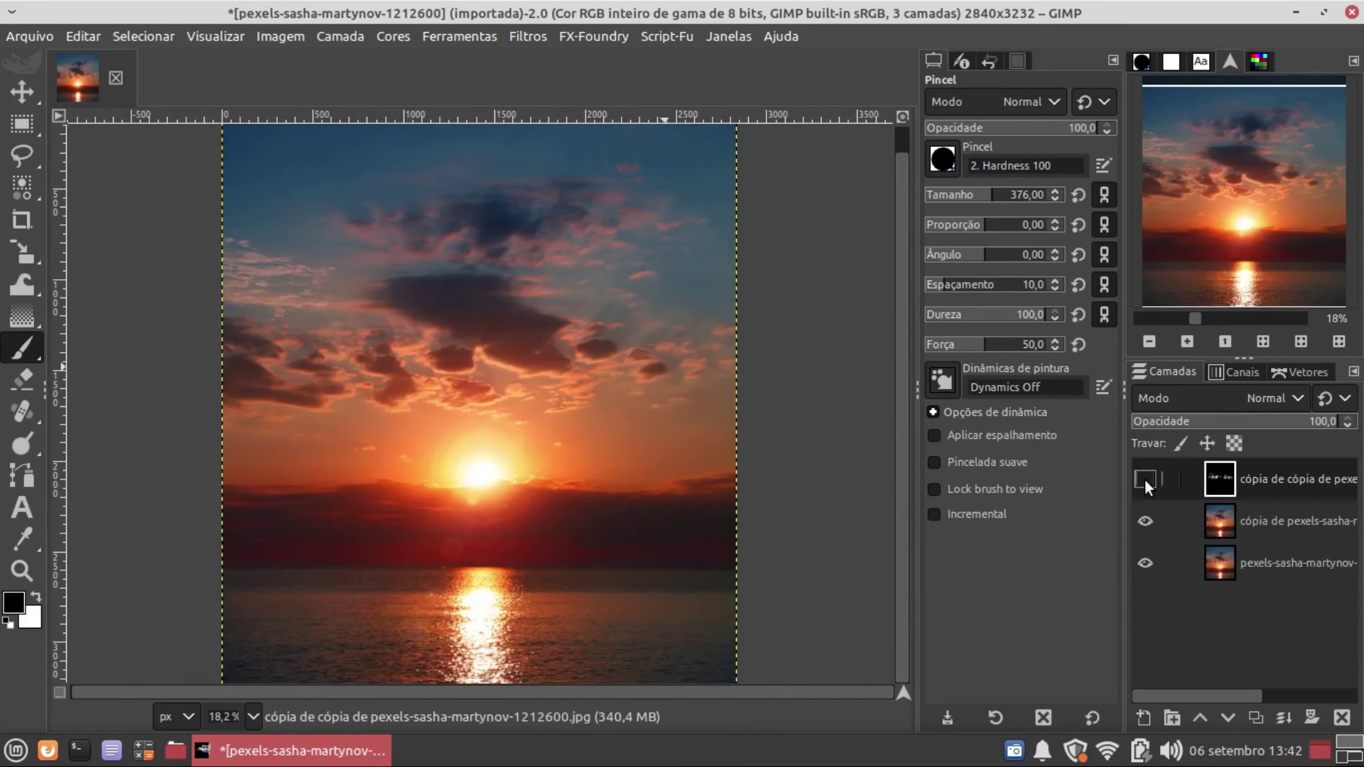
left_click(1145, 481)
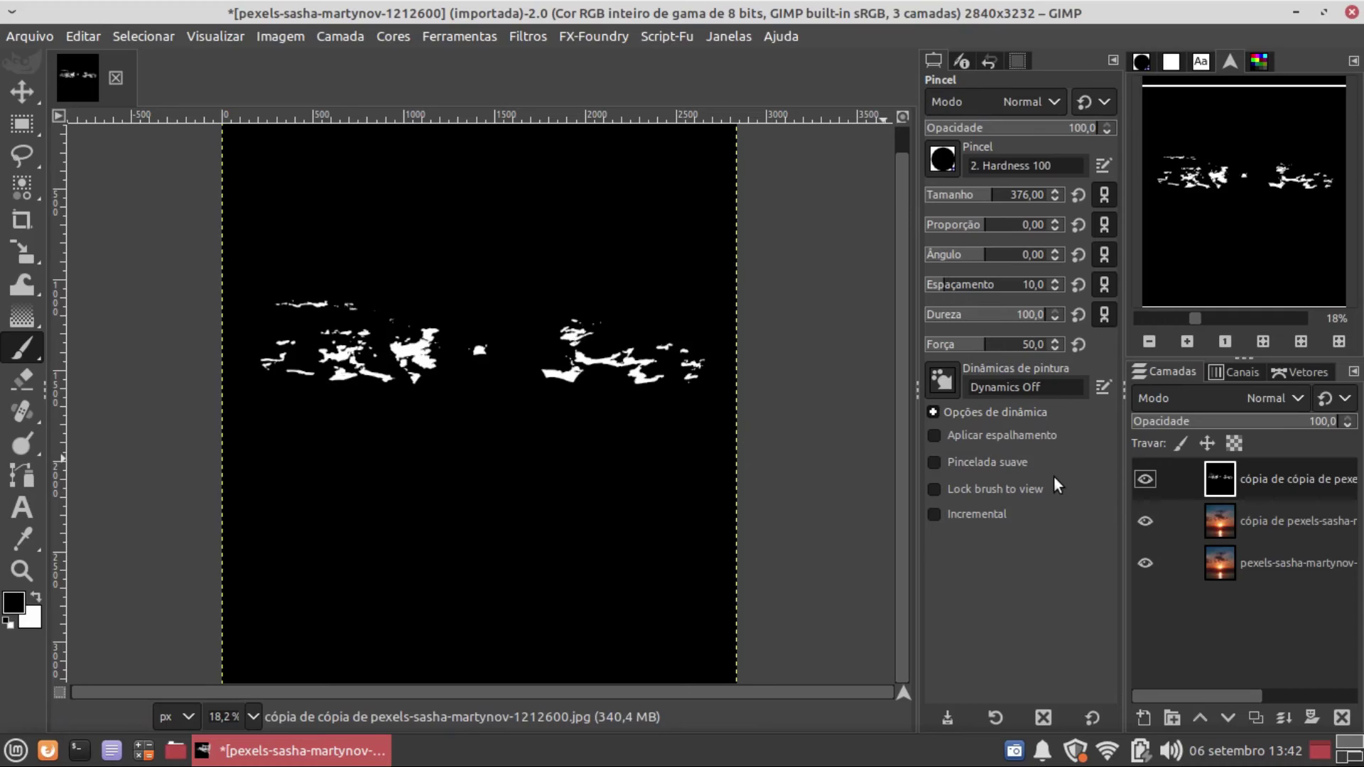
left_click(1144, 478)
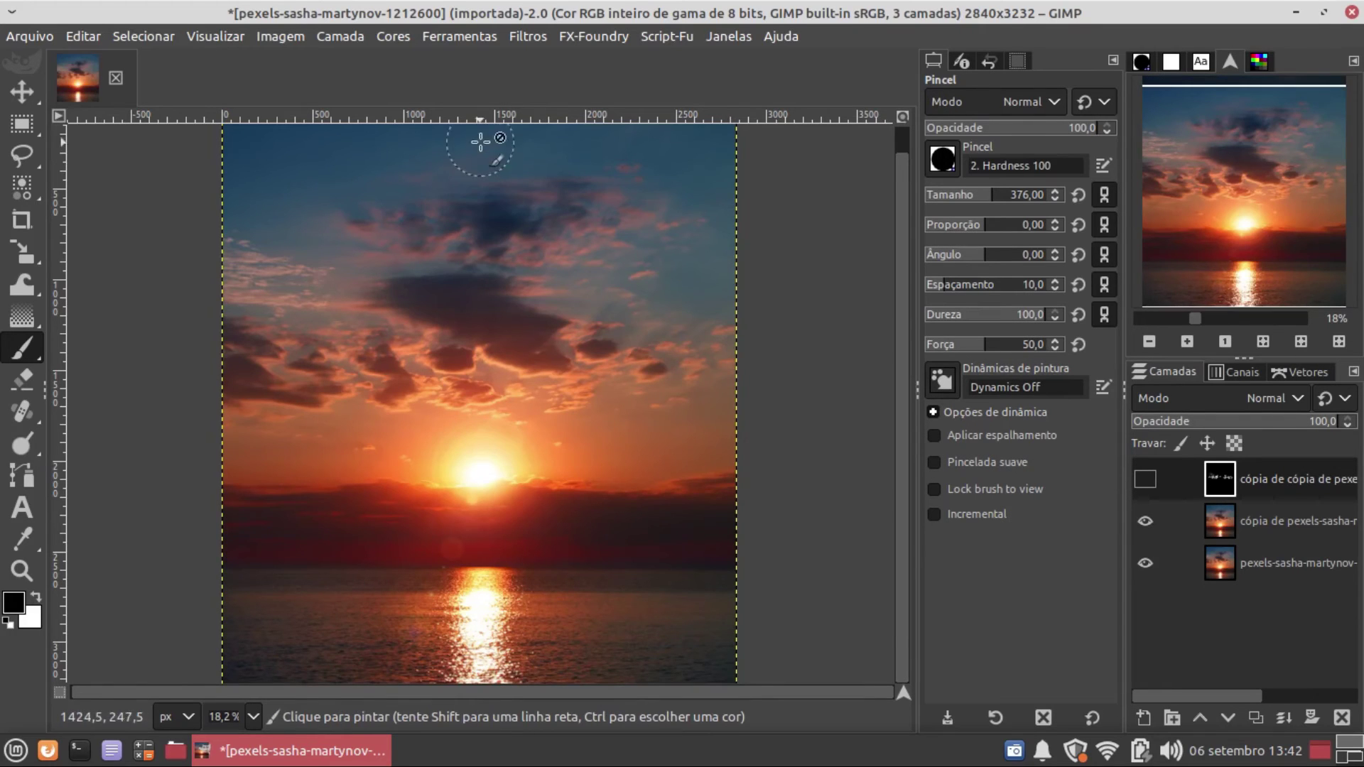
left_click_drag(485, 122, 487, 469)
left_click_drag(61, 476, 479, 480)
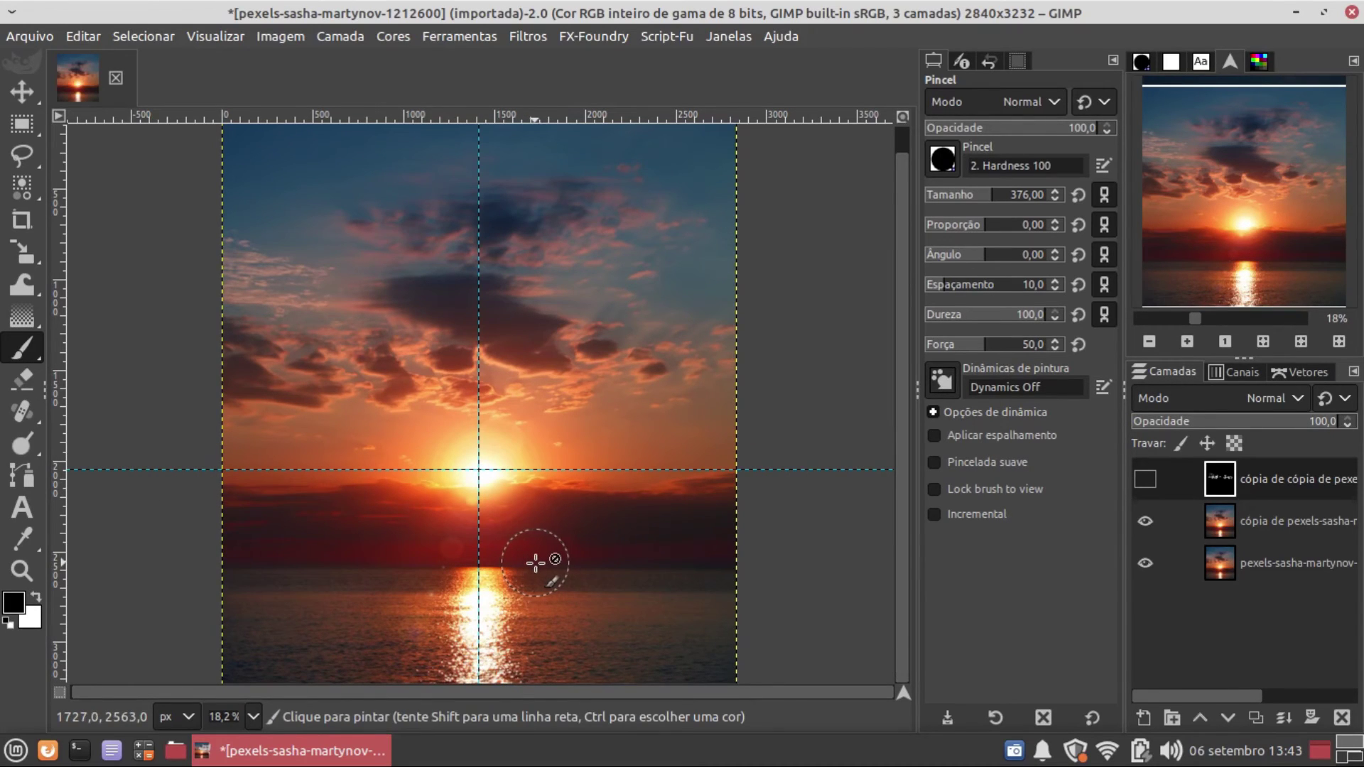
left_click(1144, 480)
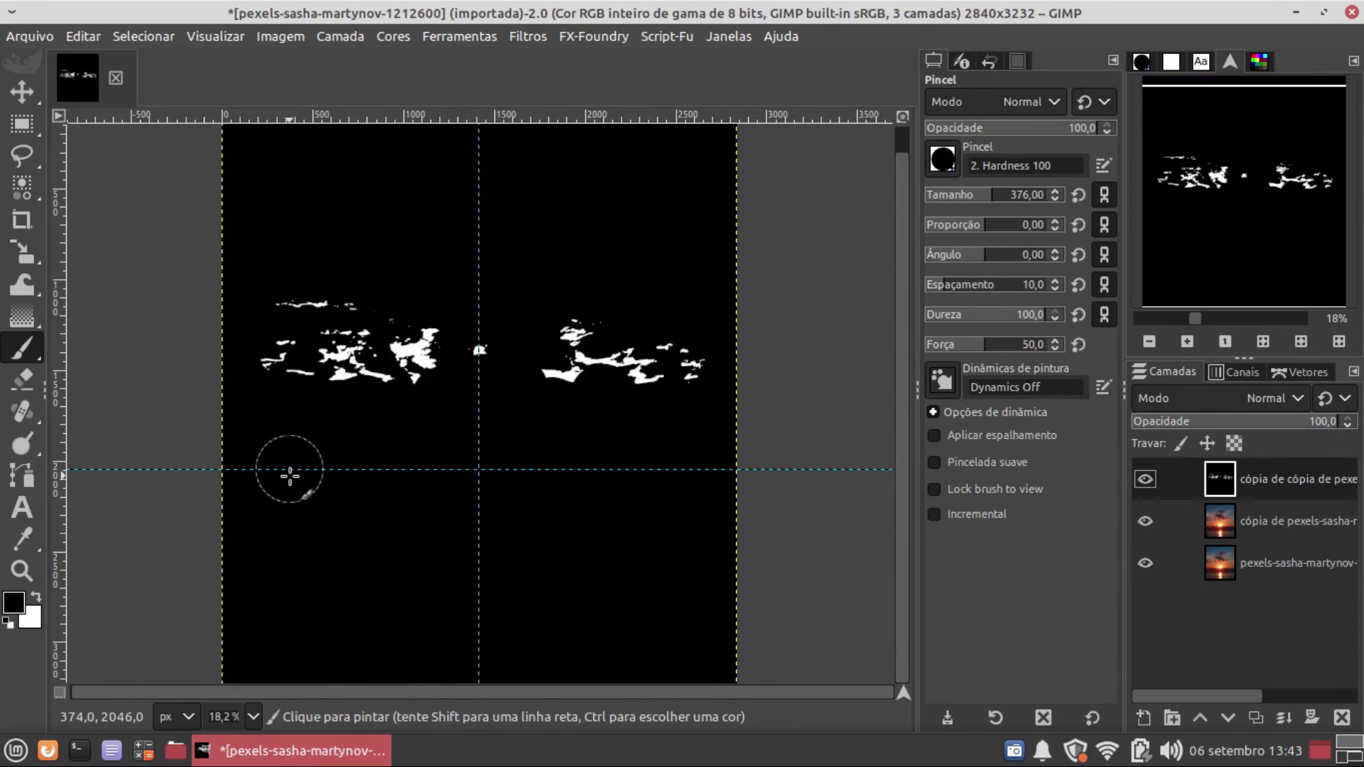
Step: Apply a zoom motion blur centred on the guide crossing with blur factor 0.844 to the threshold layer, and set its blend mode to Somente clarear
left_click(524, 36)
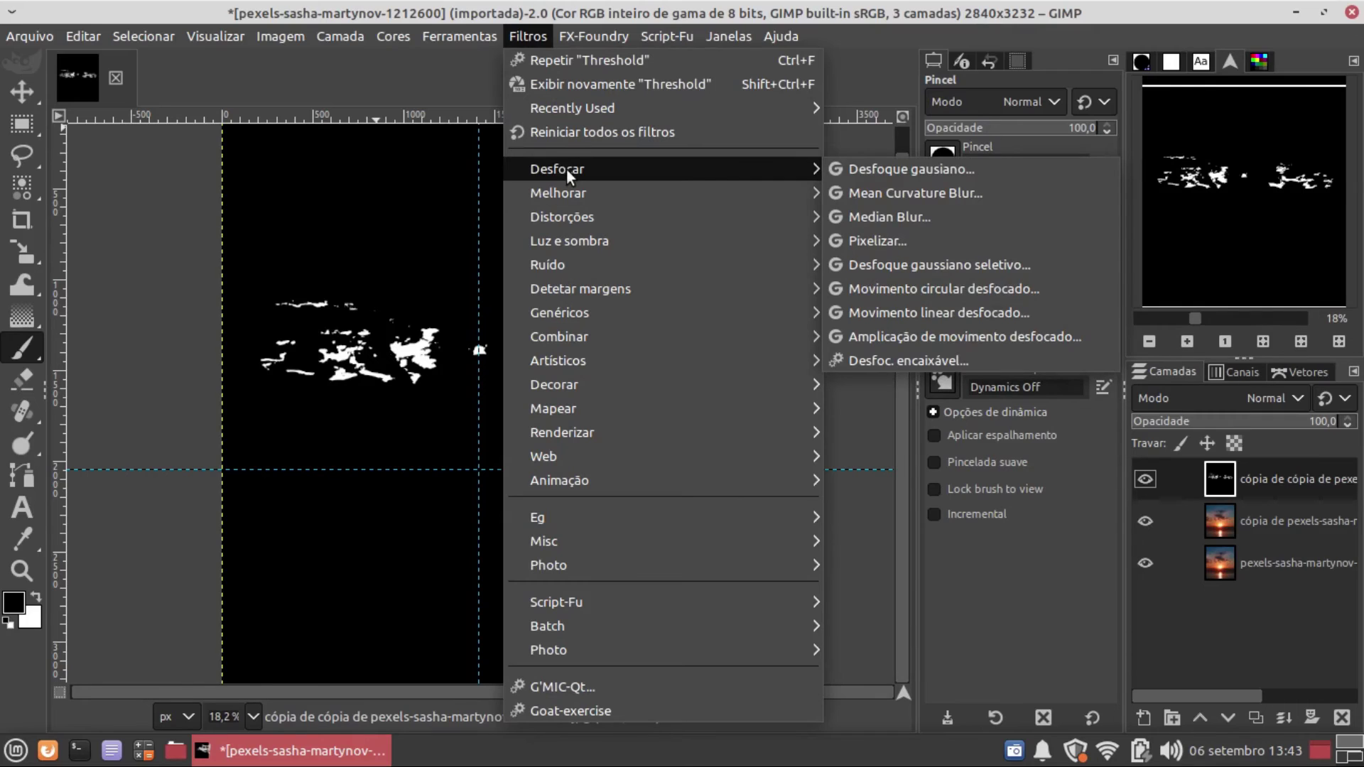
mouse_move(819, 171)
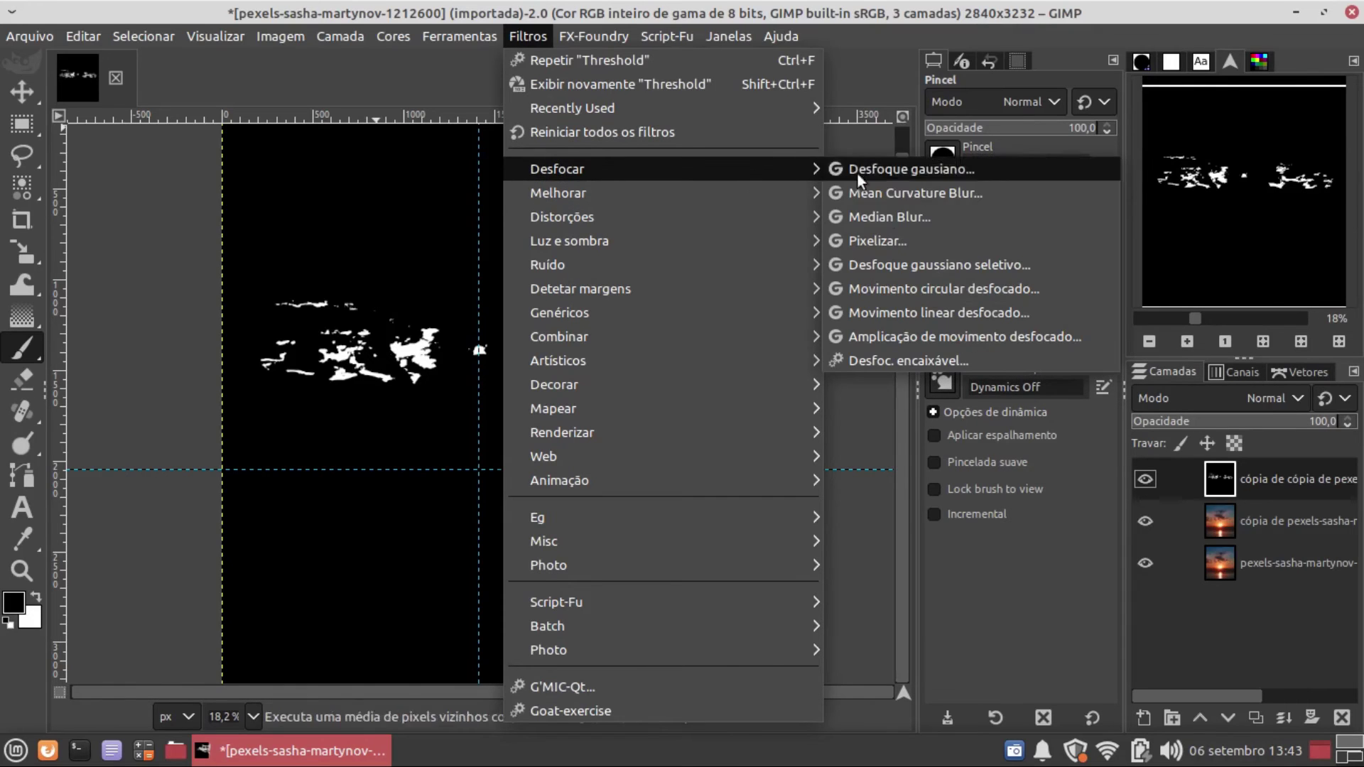
left_click(887, 341)
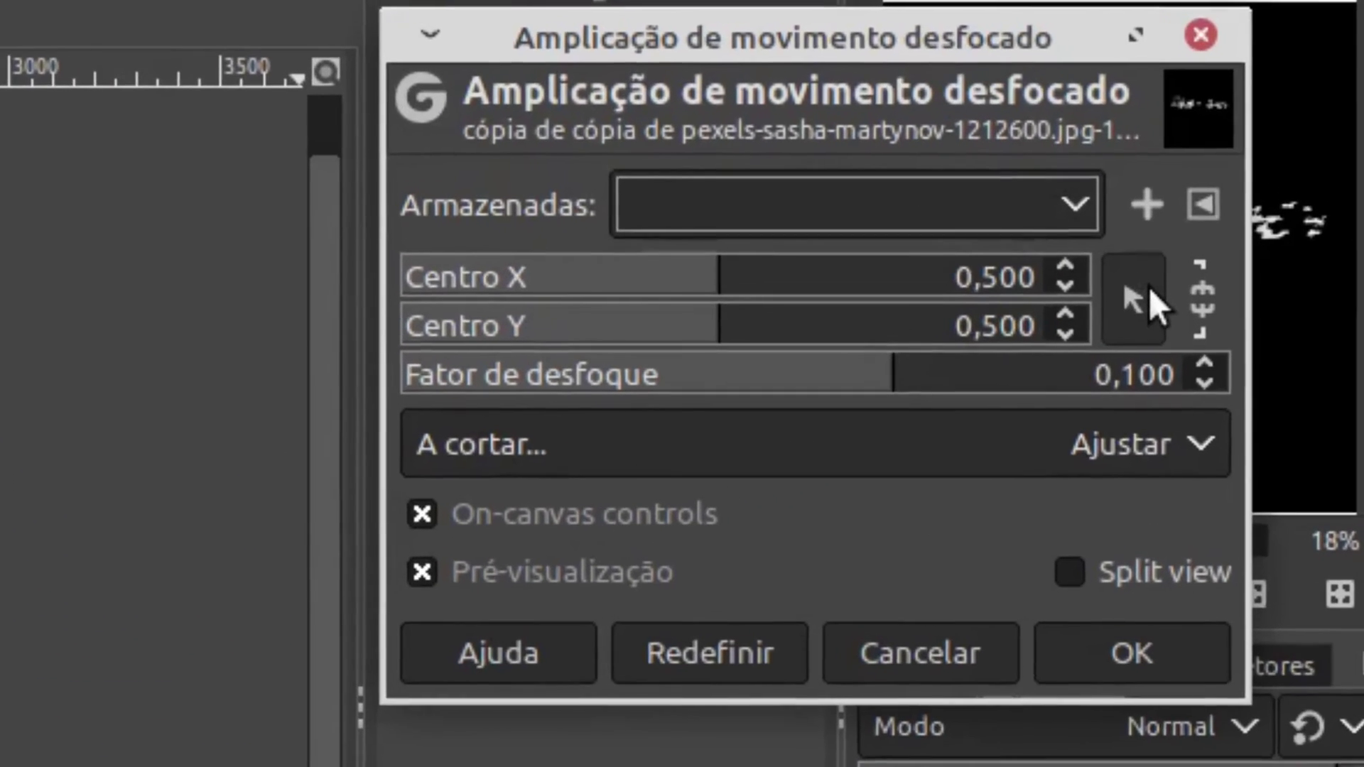
left_click(1149, 287)
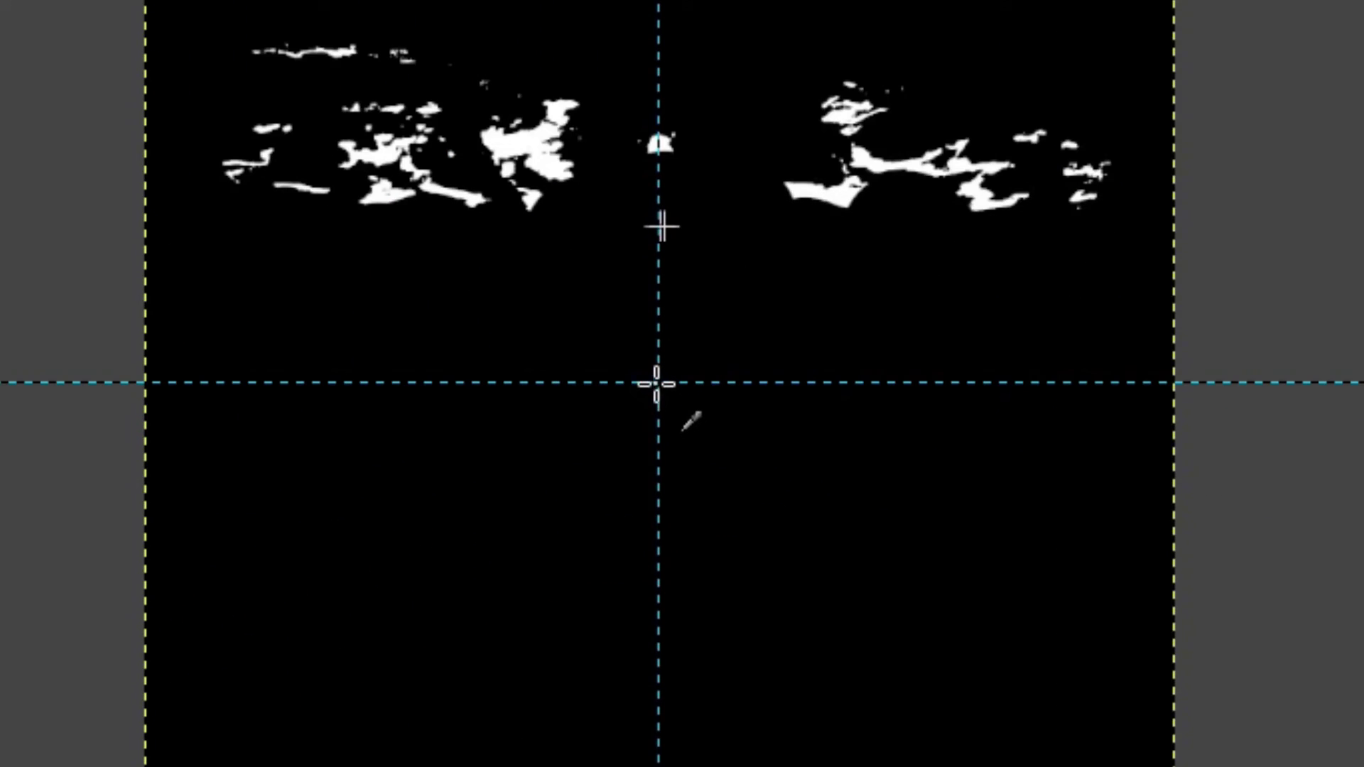
left_click(657, 383)
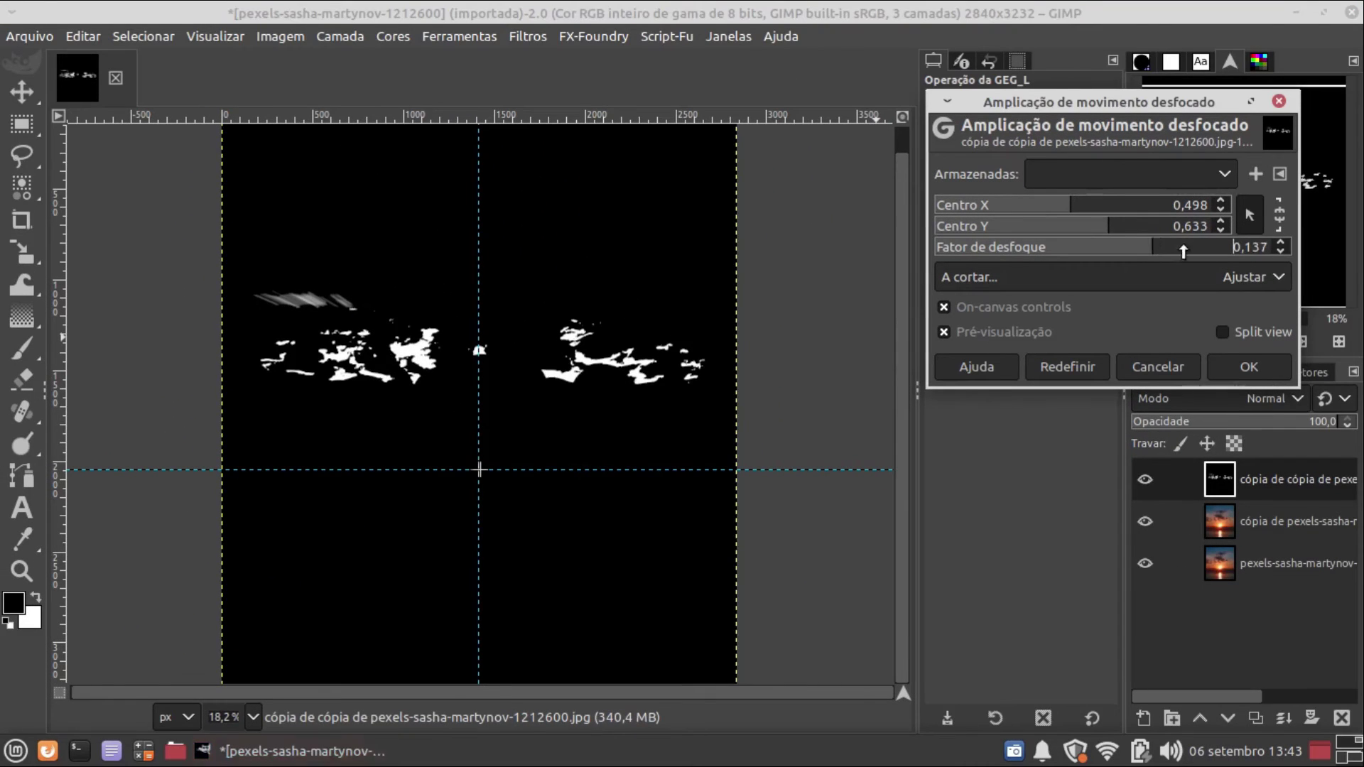
left_click_drag(1182, 250, 1191, 324)
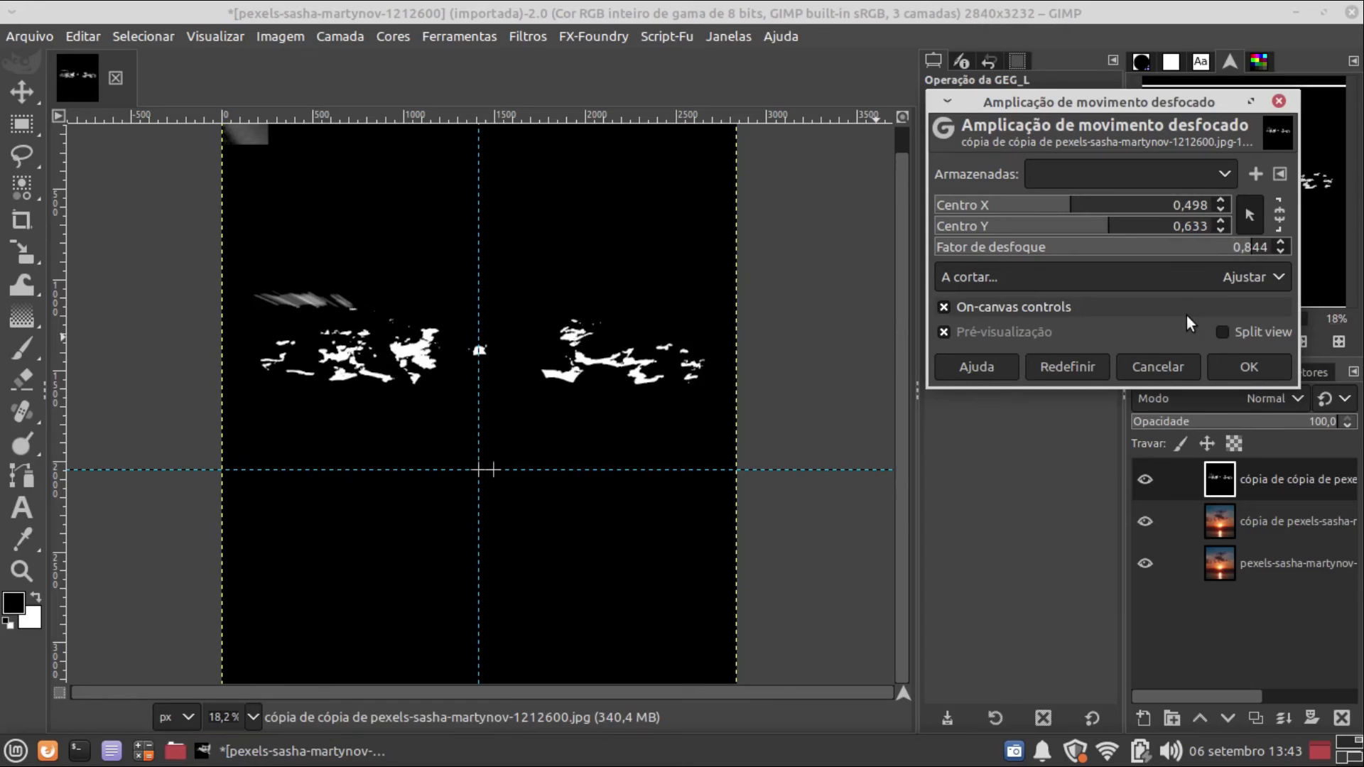
left_click(1236, 374)
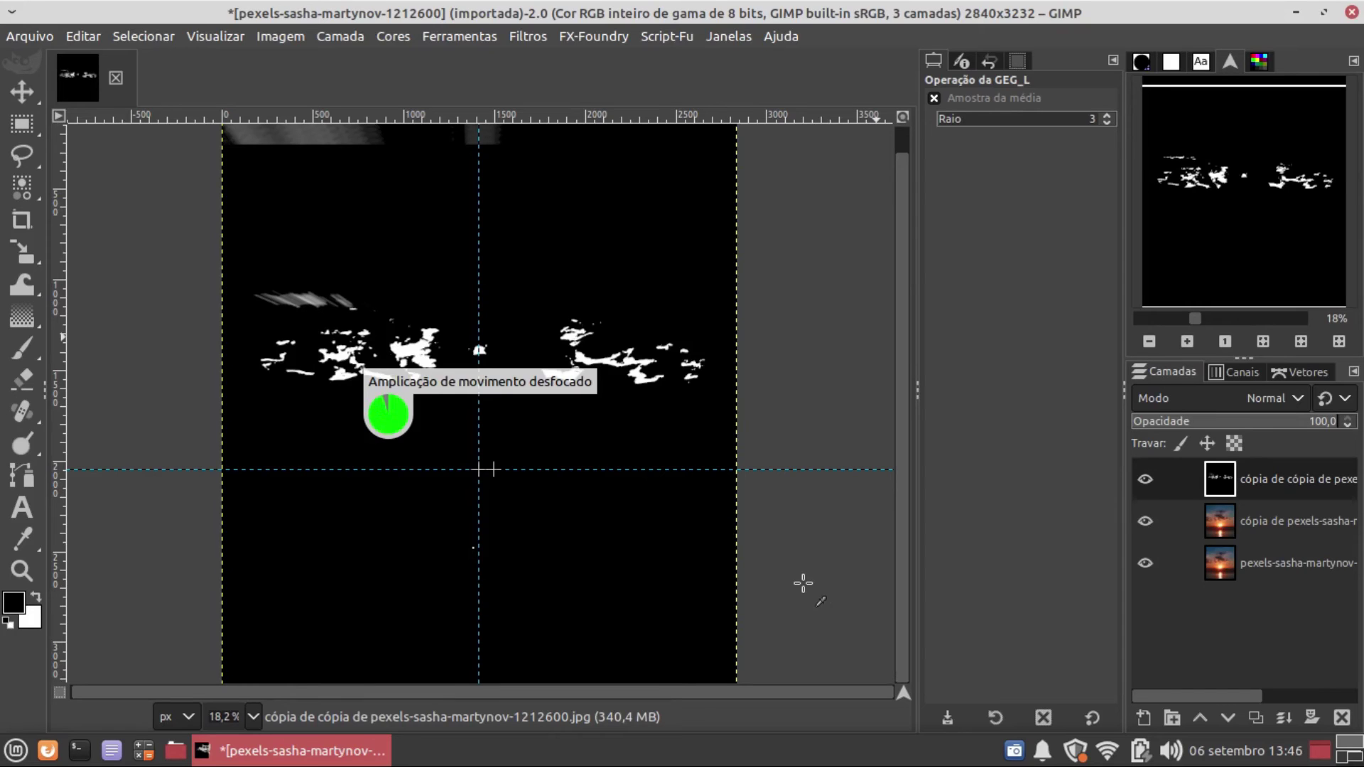
left_click(1285, 405)
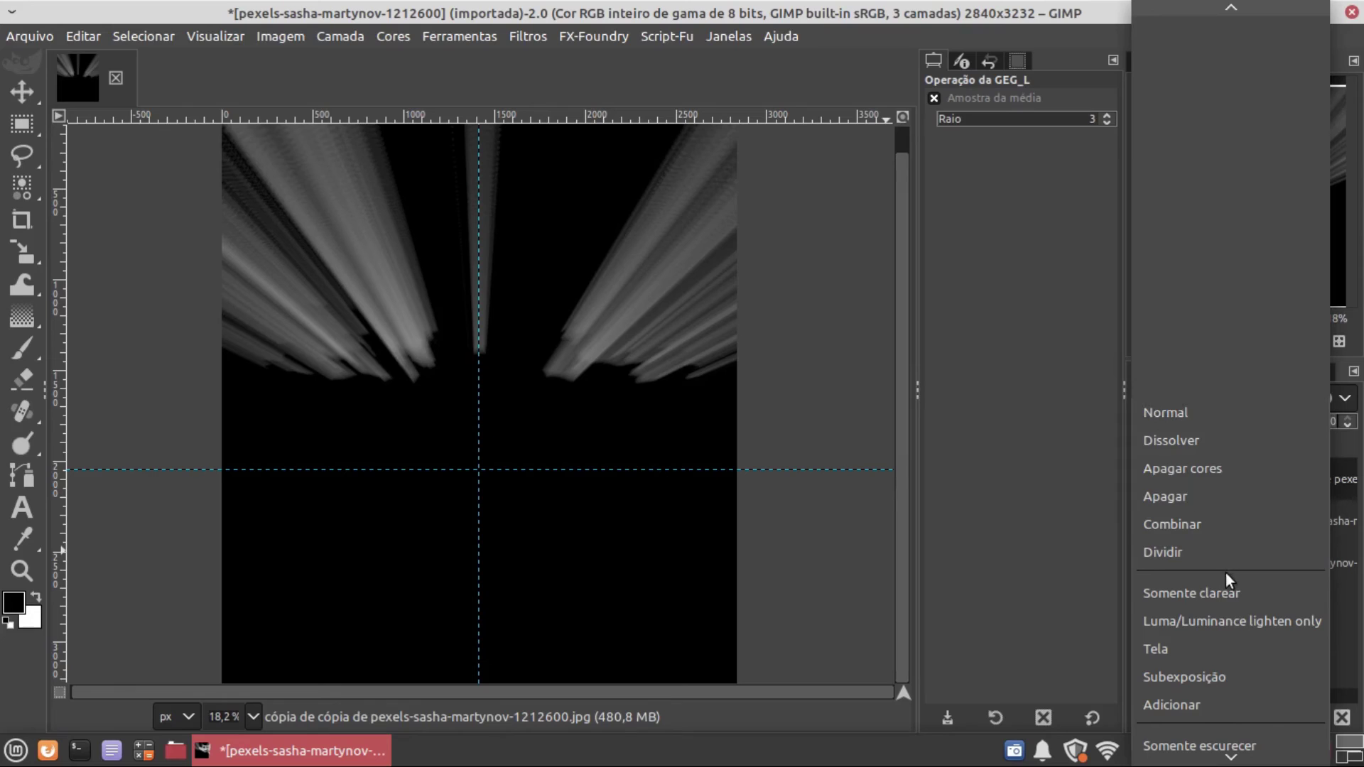
left_click(1228, 592)
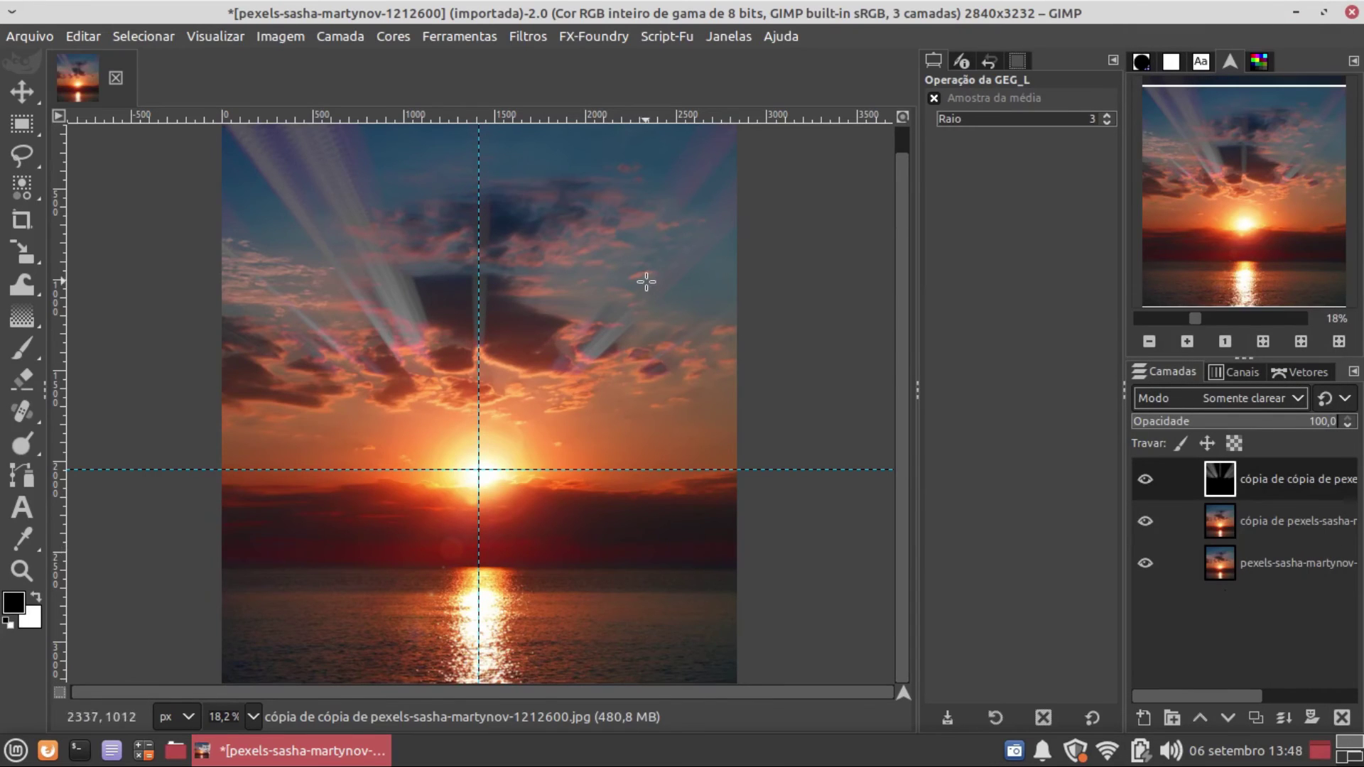
Step: Apply a circular motion blur with a 5.00 angle to the ray layer, centred on the guide crossing at the sun
left_click(531, 37)
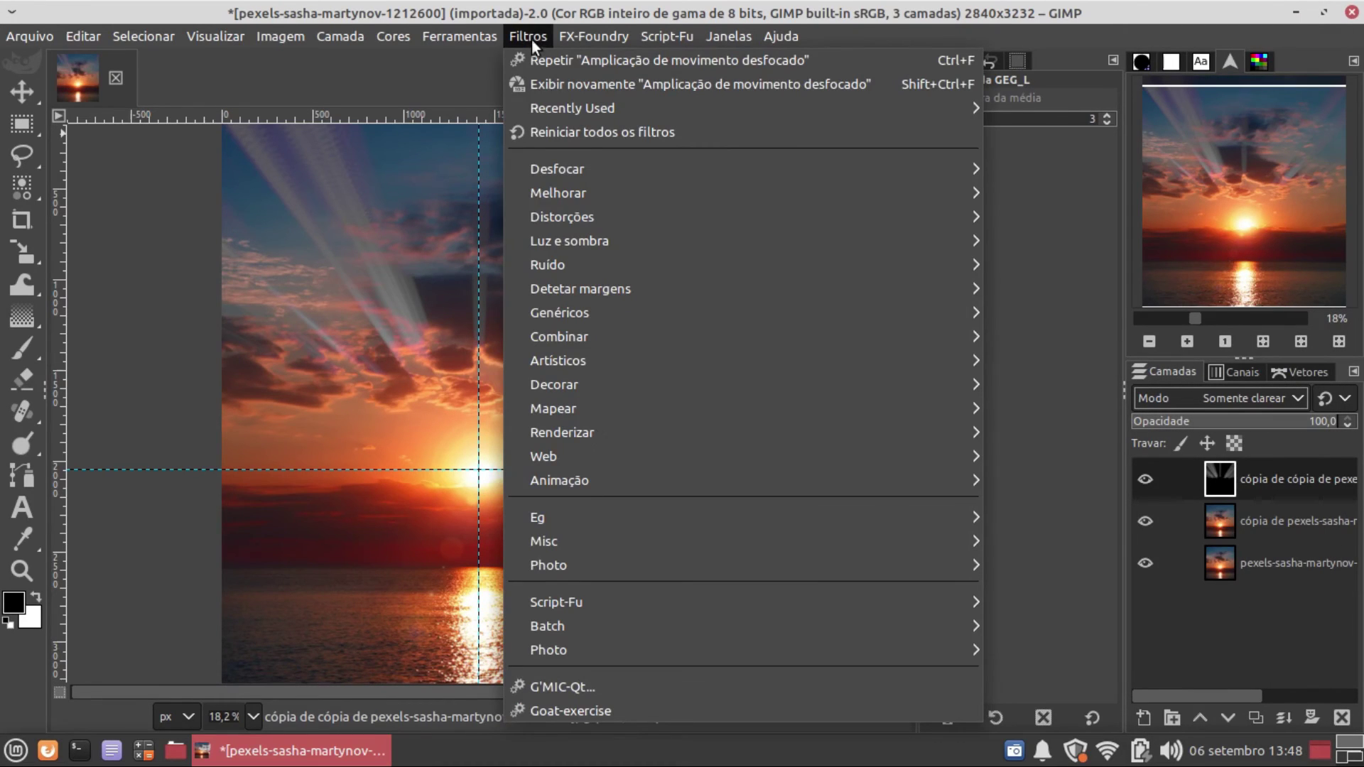
mouse_move(549, 171)
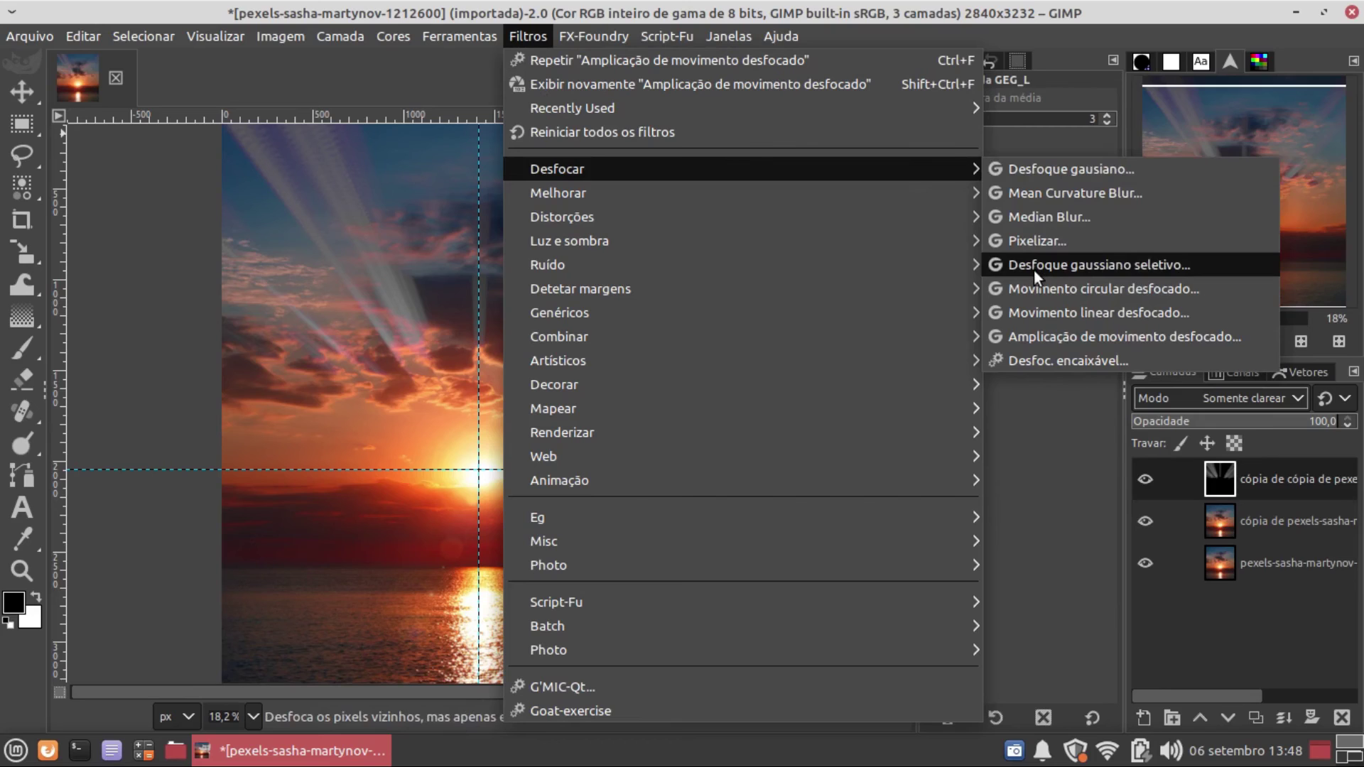
left_click(1032, 288)
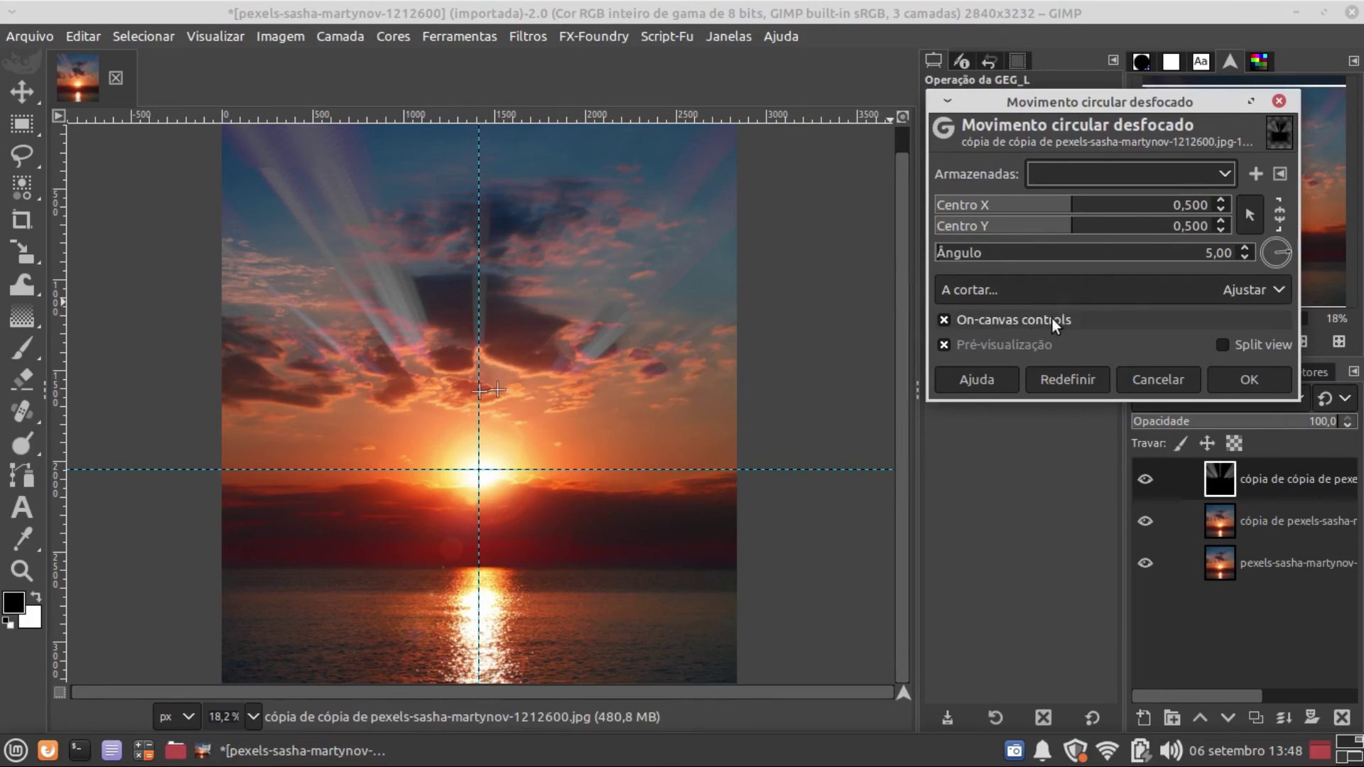
left_click(1250, 215)
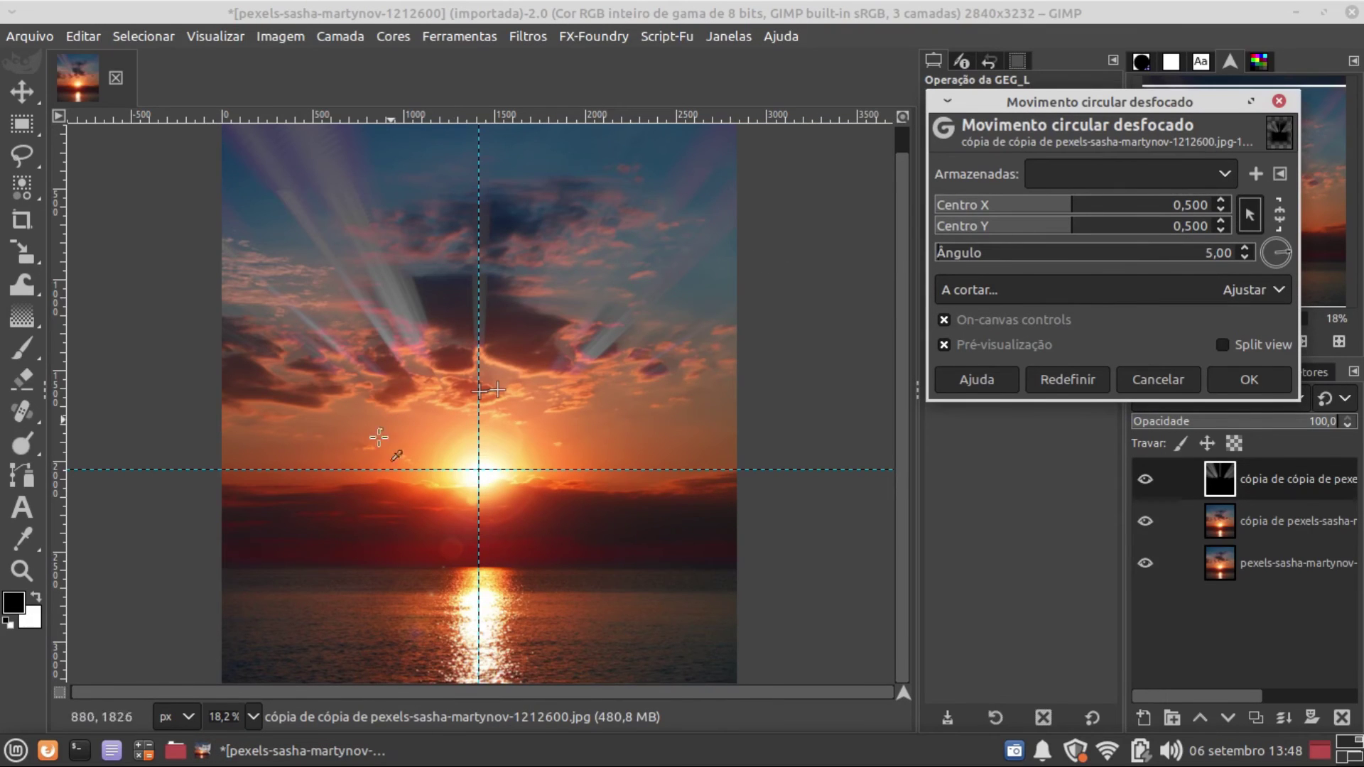
left_click(479, 472)
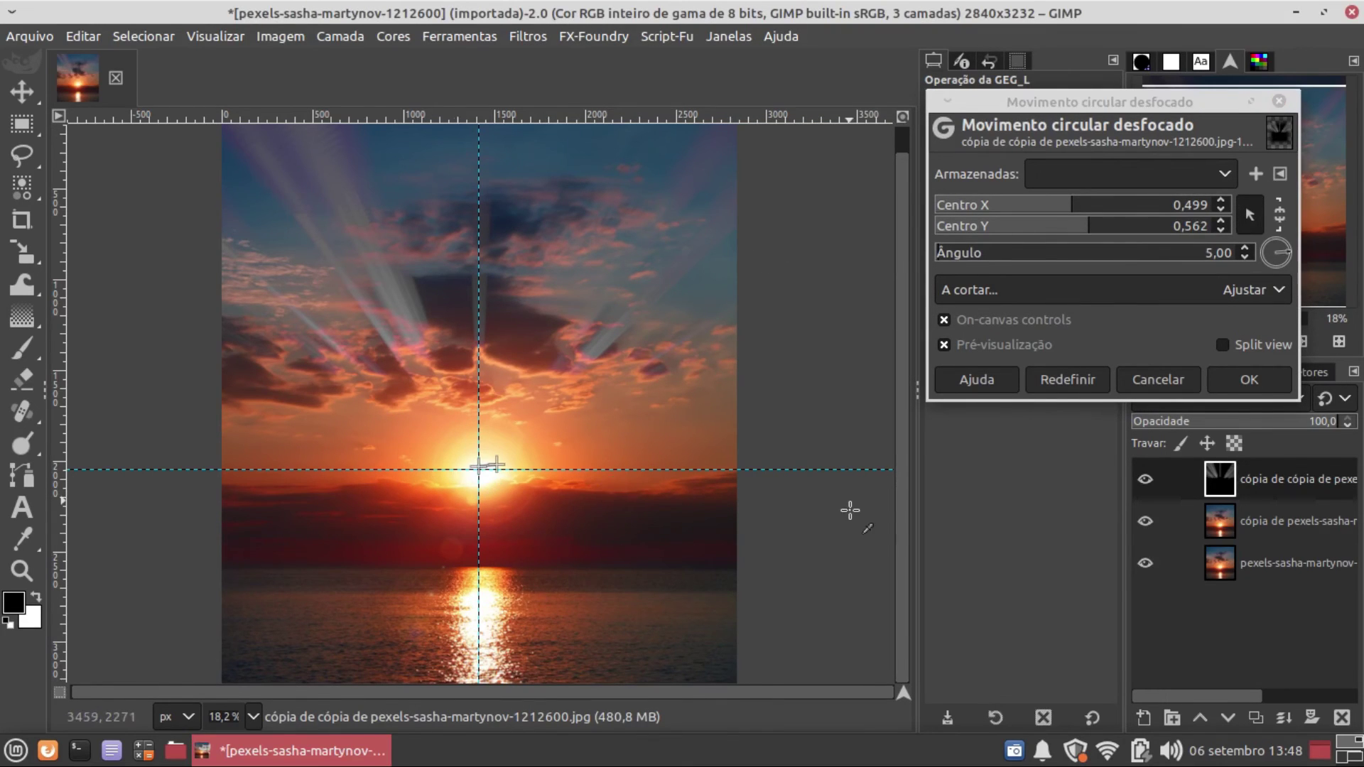
left_click(1248, 384)
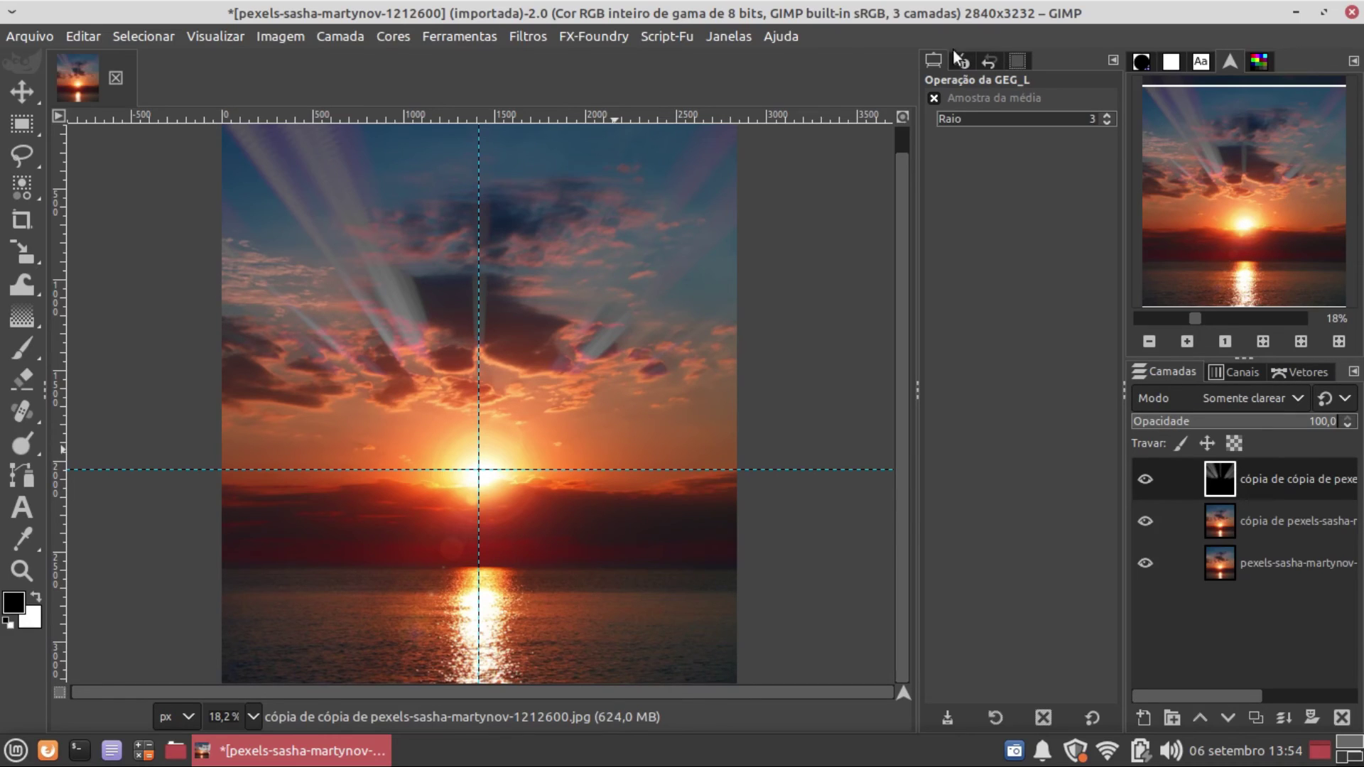
Step: Apply a second zoom motion blur to the ray layer, centred on the sun at the guide crossing, with blur factor 0.173
left_click(516, 37)
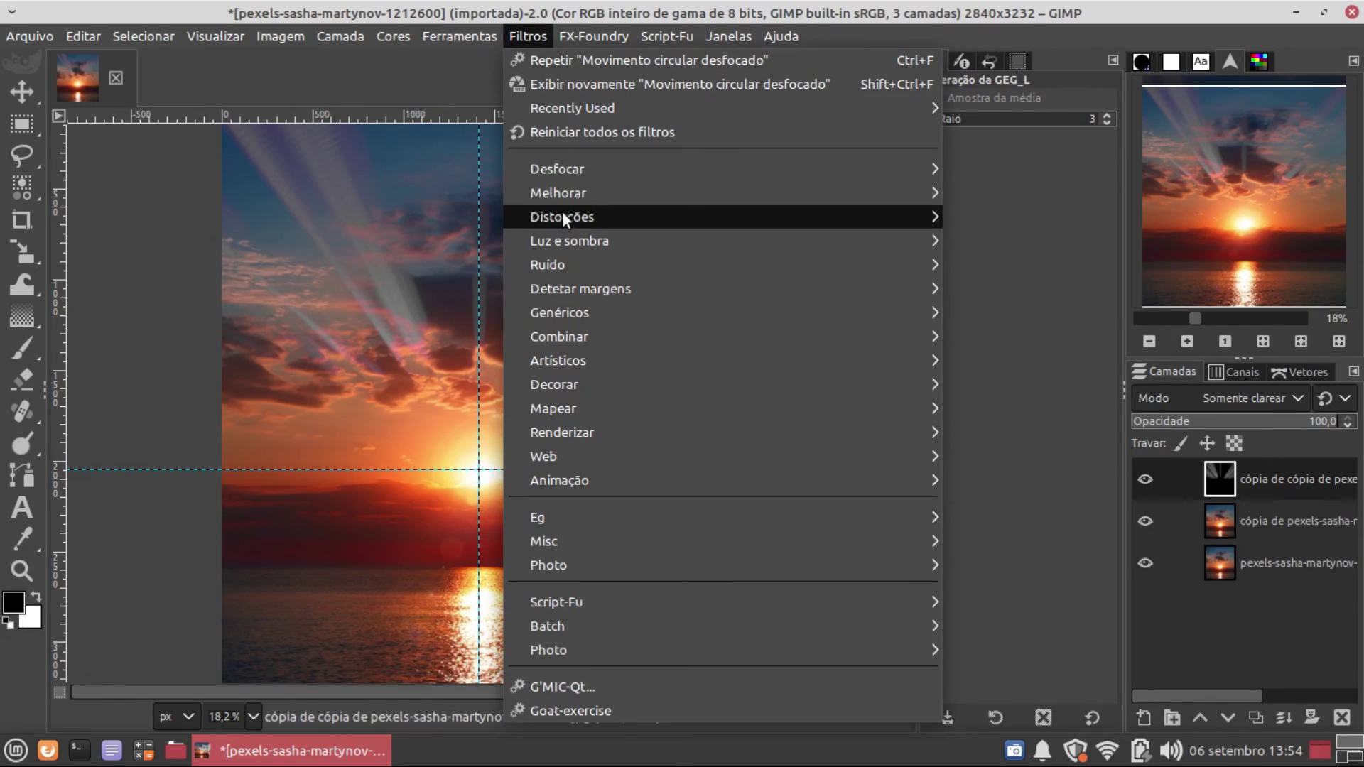
mouse_move(561, 169)
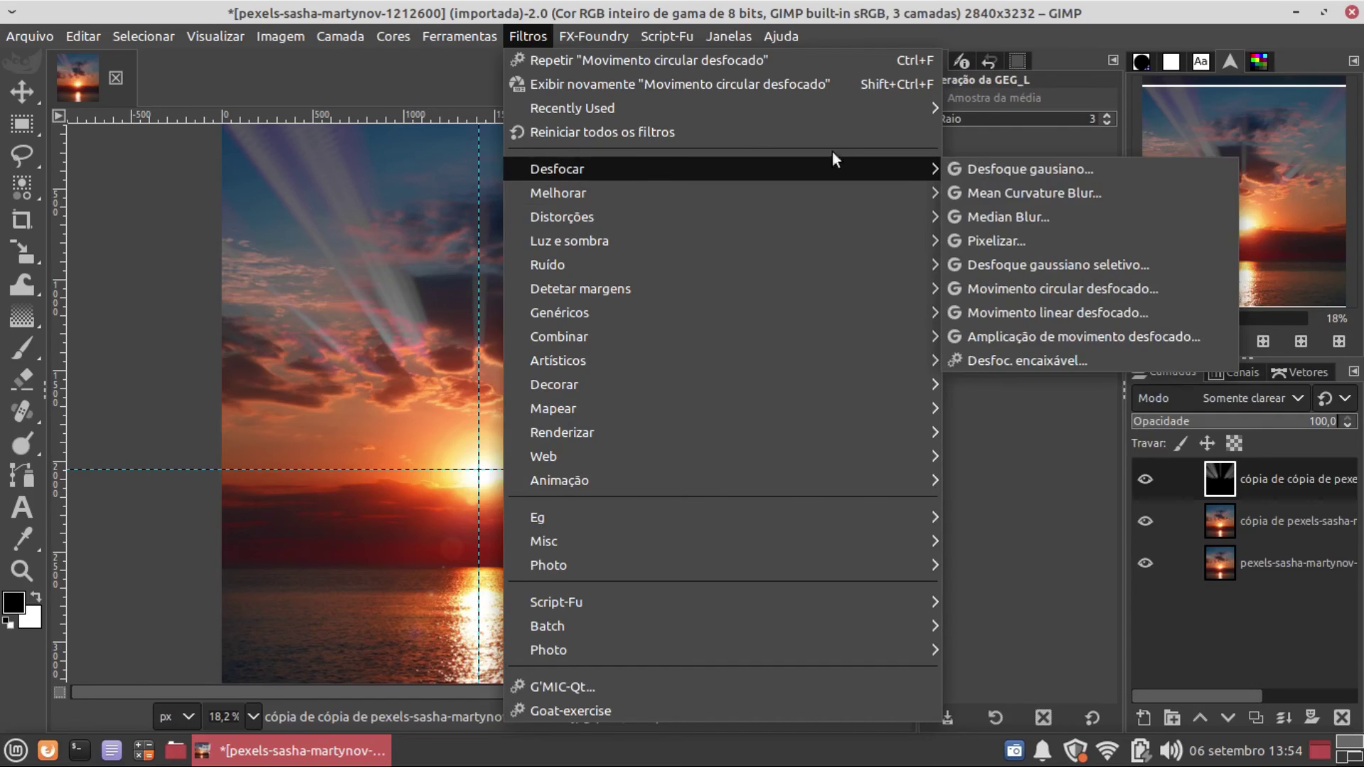
left_click(1051, 336)
left_click(1249, 215)
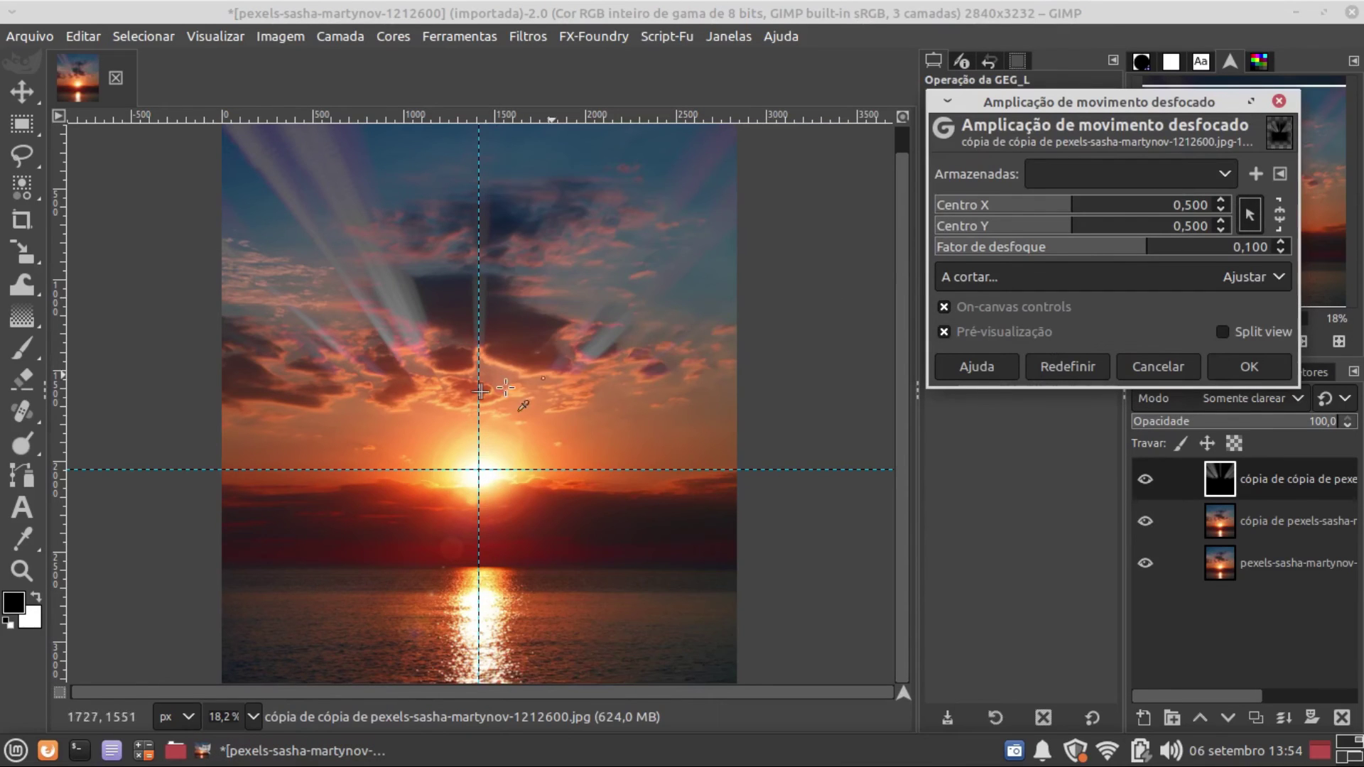
left_click(480, 470)
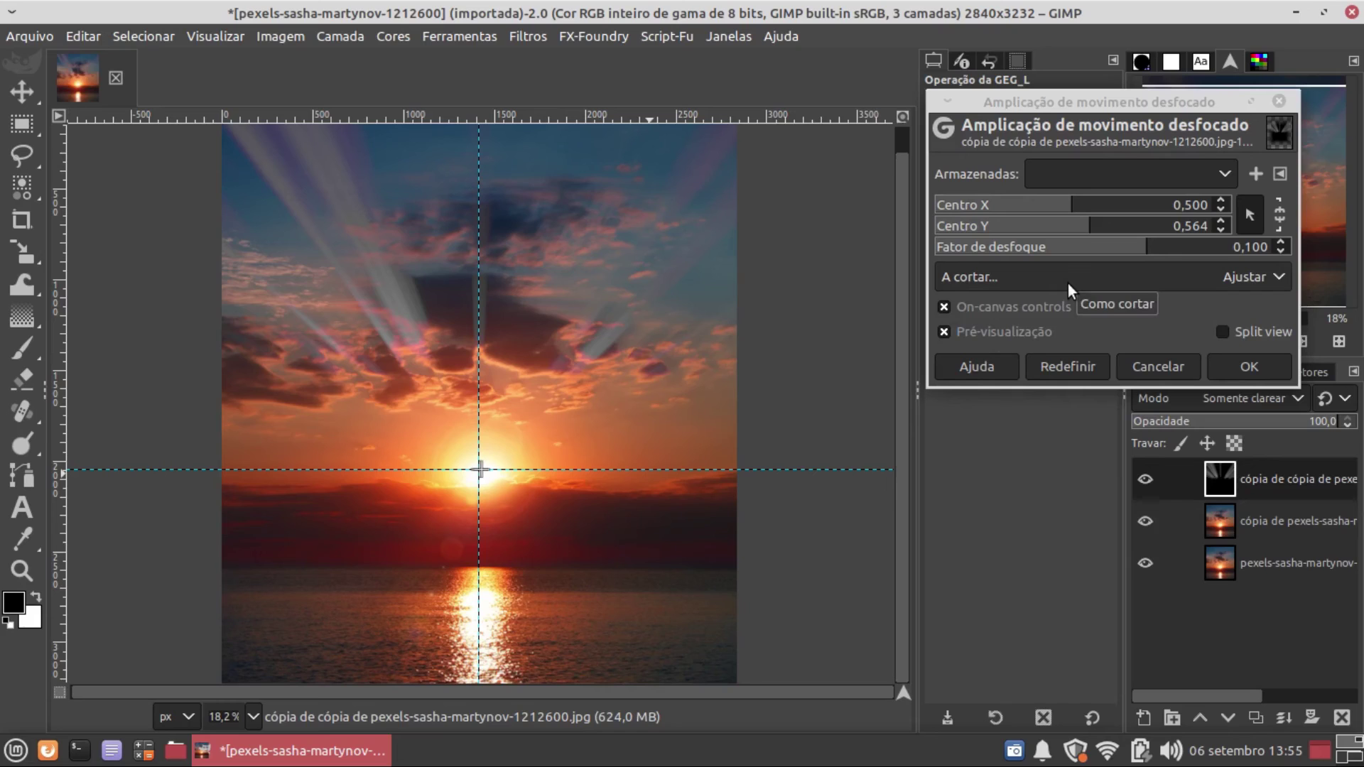
left_click_drag(1146, 248, 1158, 245)
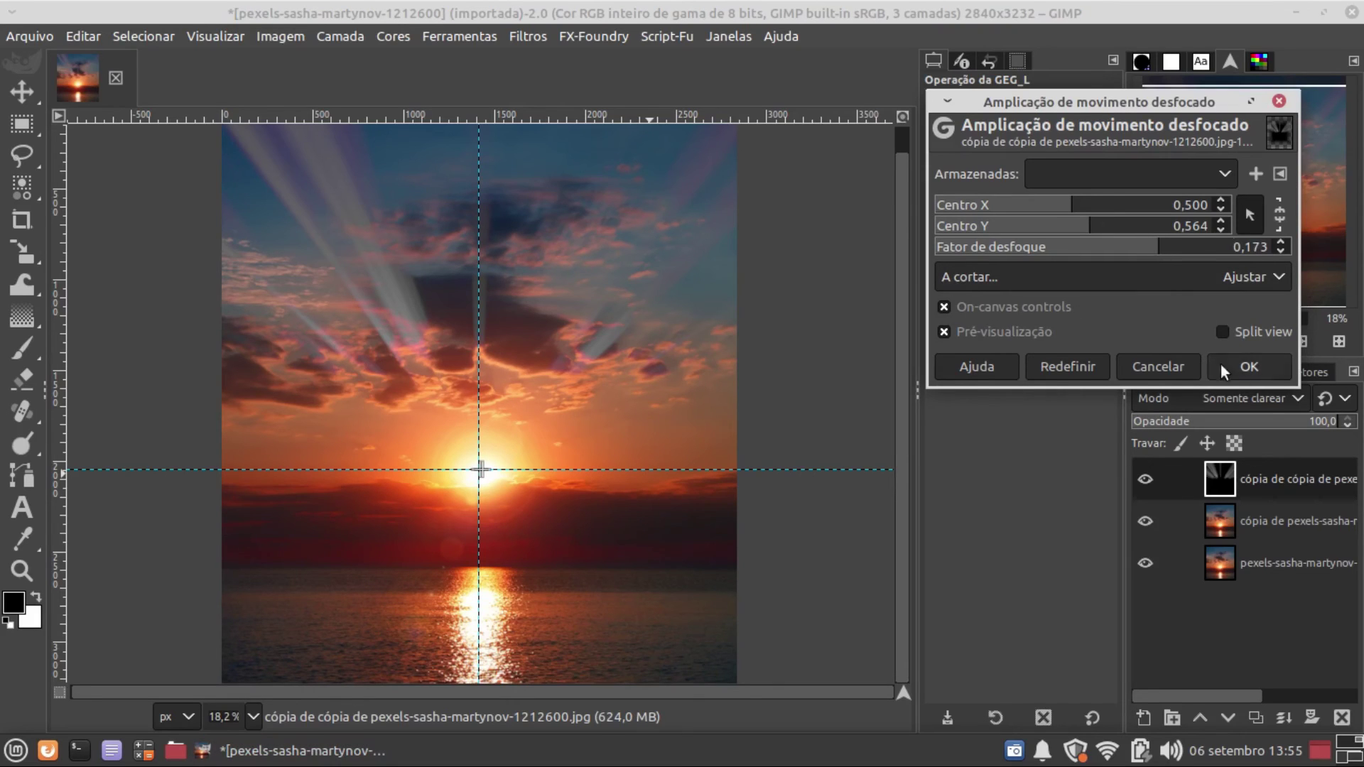
left_click(1179, 247)
left_click(1250, 367)
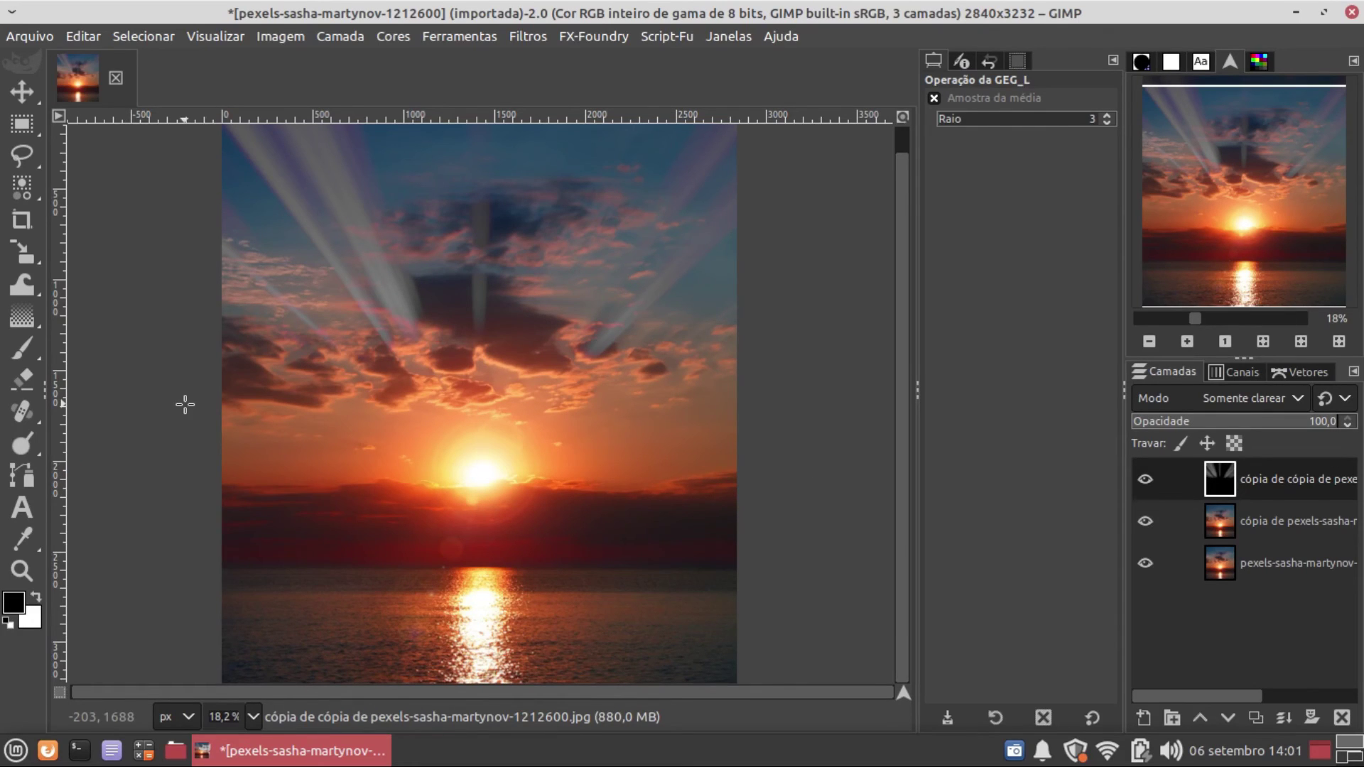
Step: Start a Curves adjustment on the ray layer and lower the blue channel's white end point to output 152
left_click(387, 41)
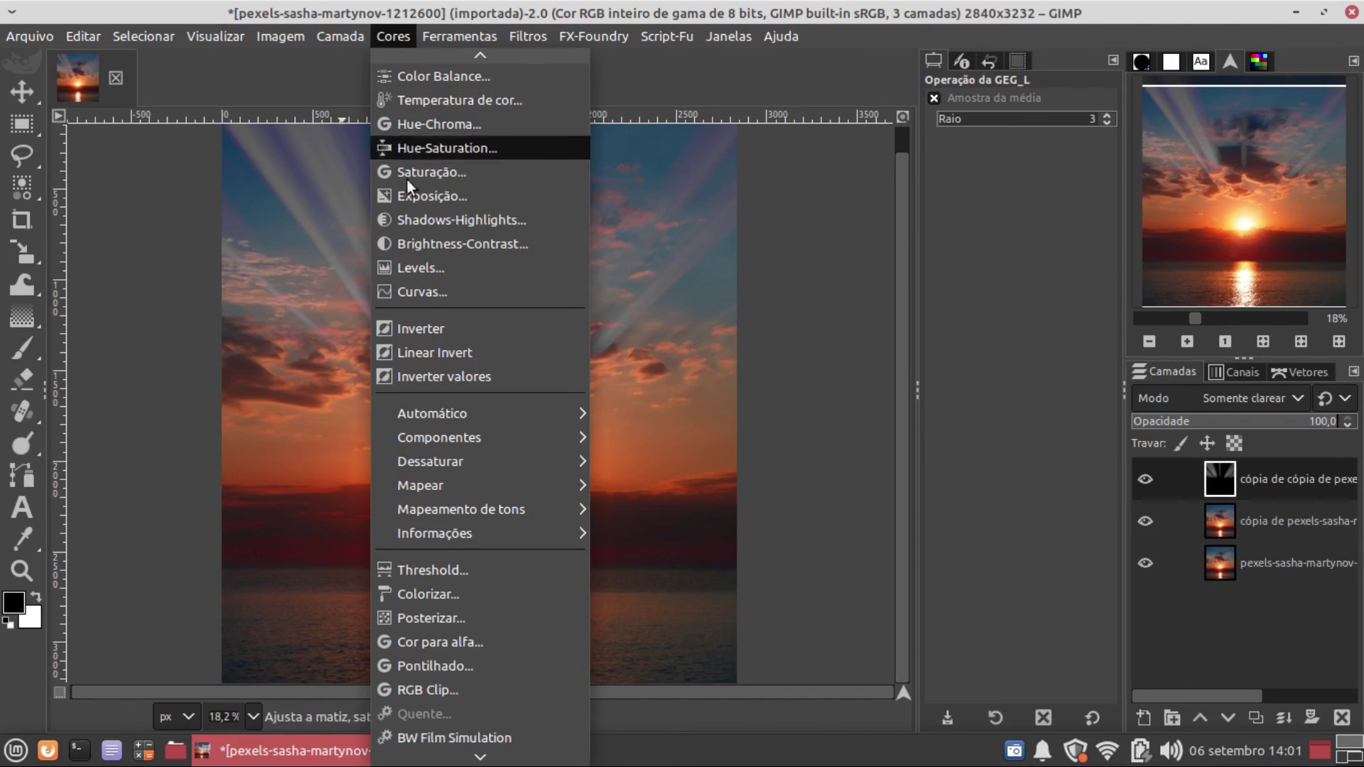
left_click(429, 293)
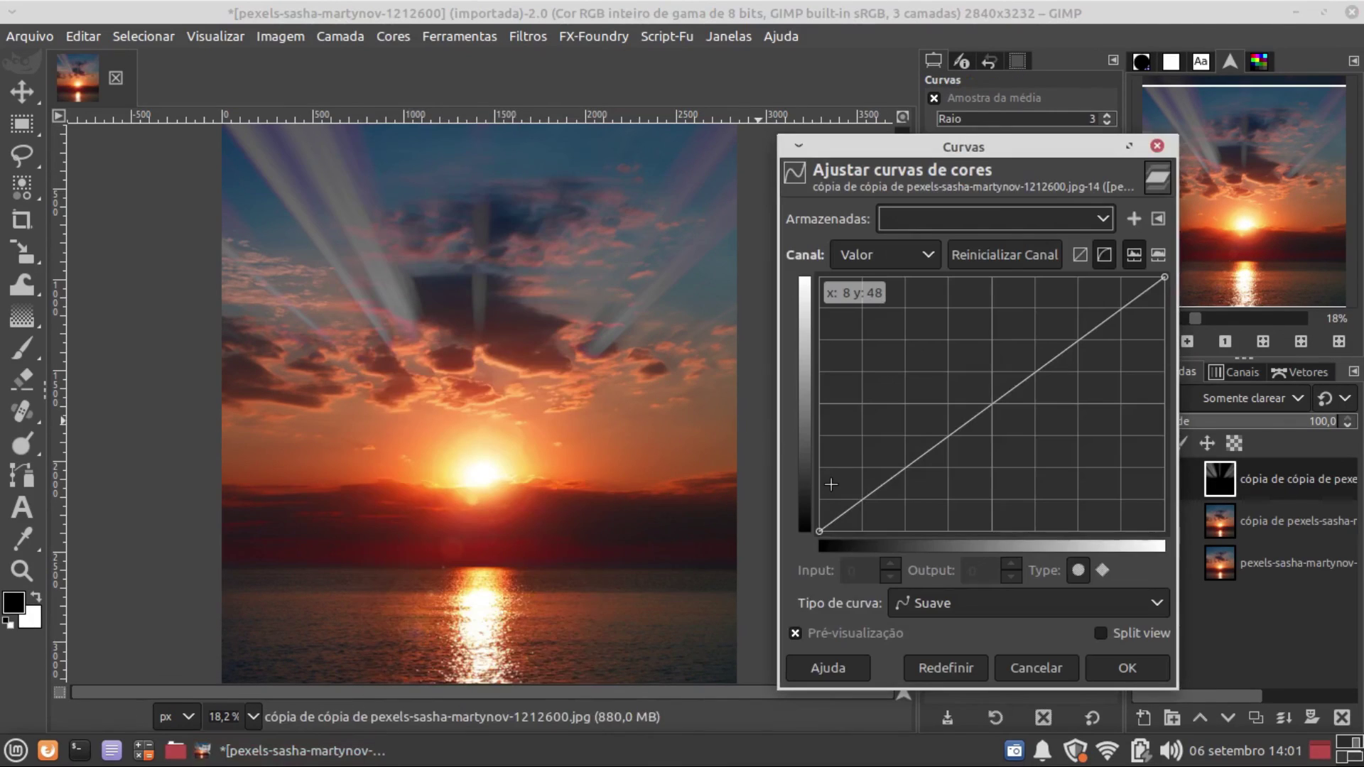
left_click(863, 263)
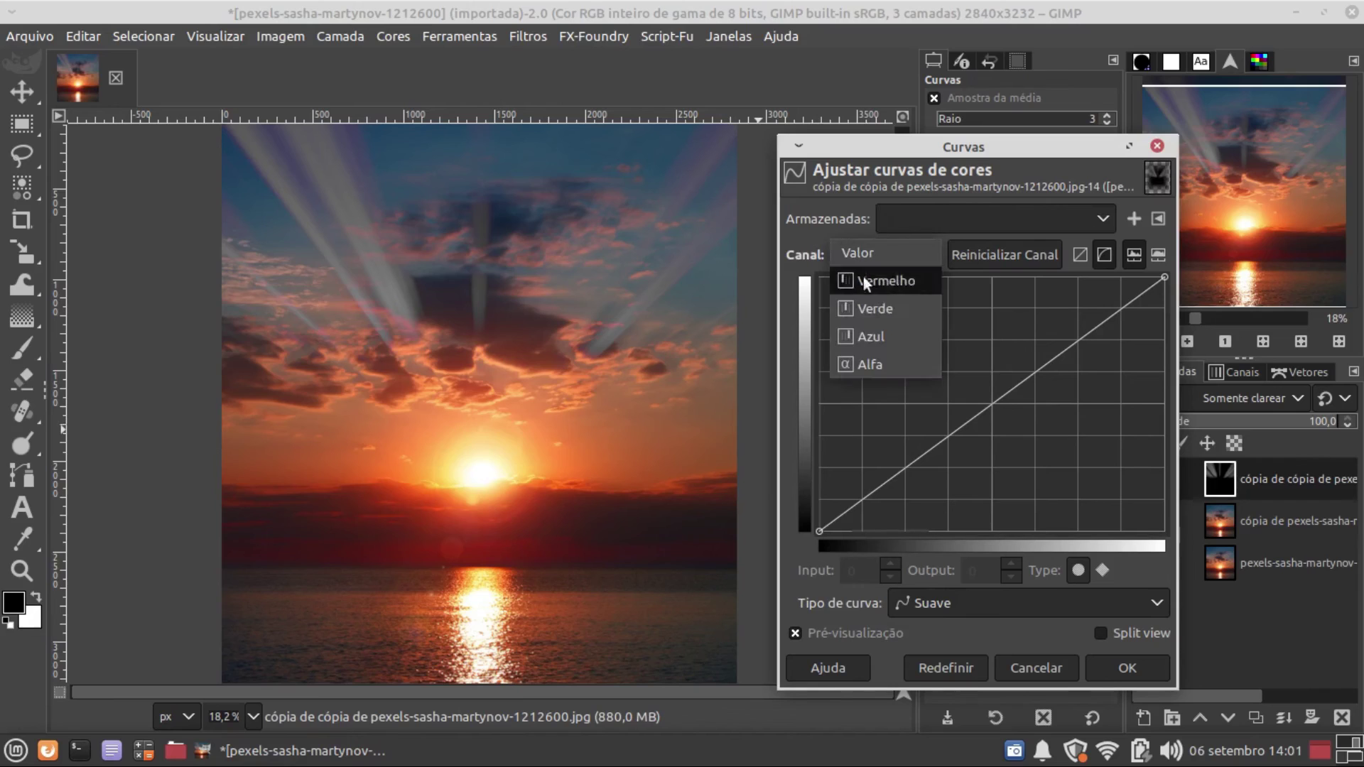
left_click(862, 337)
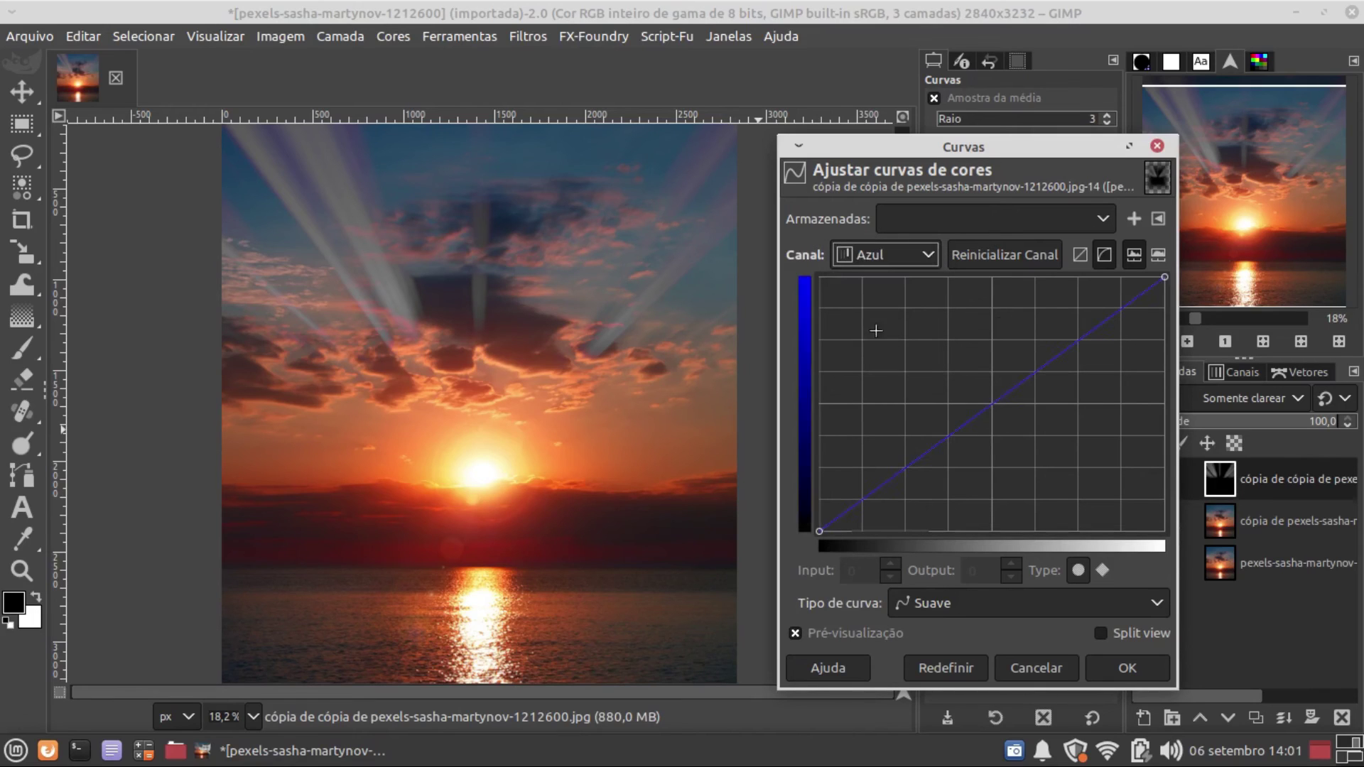
left_click_drag(1163, 279, 1197, 379)
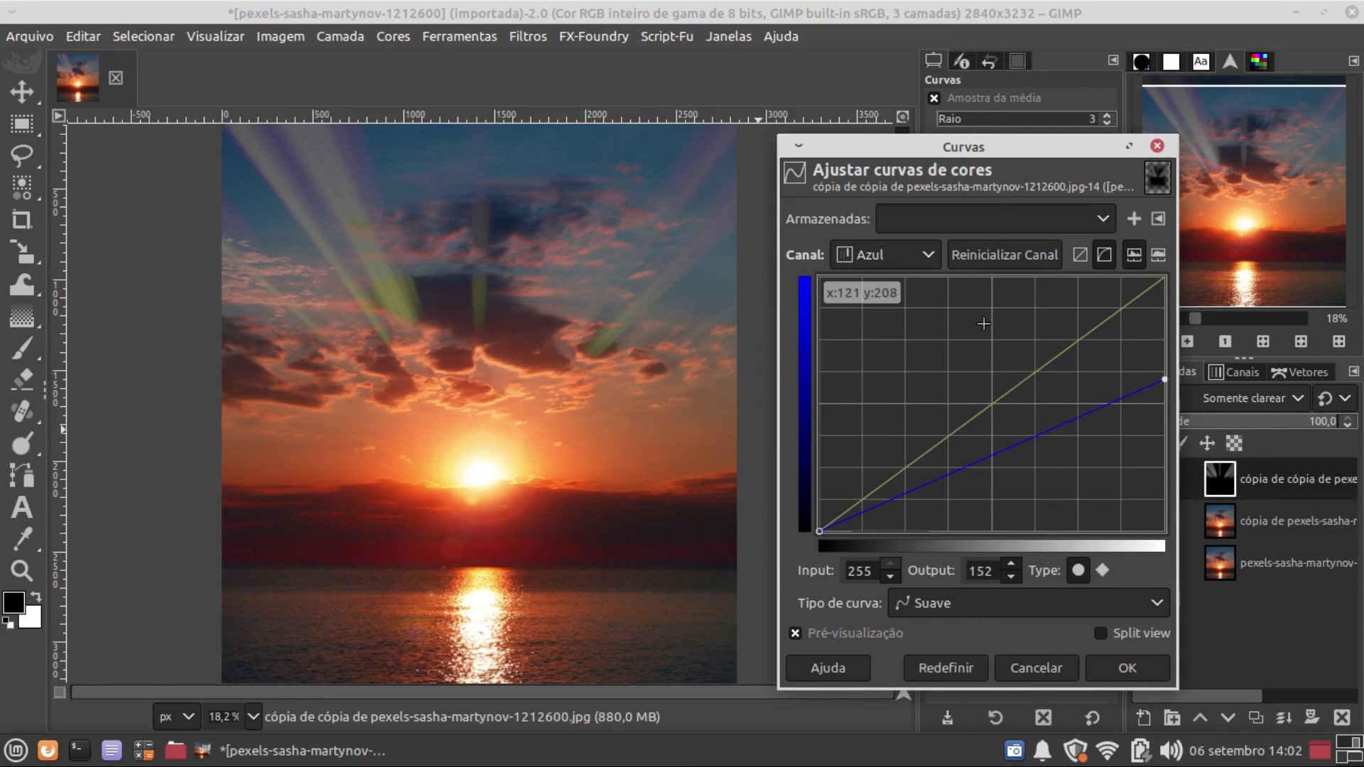
Step: Move the red channel curve's white end point to input 162 with output 255
left_click(928, 250)
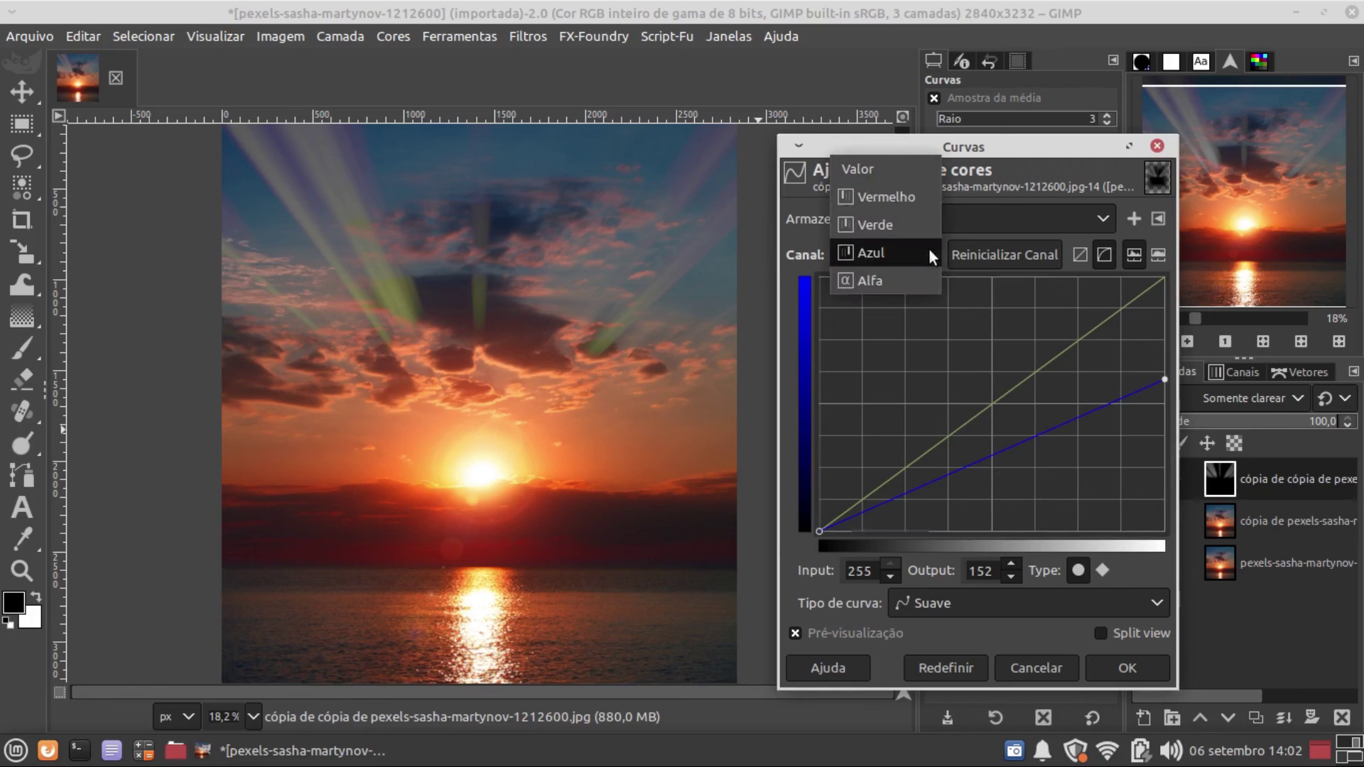
left_click(910, 203)
left_click_drag(1162, 276, 1038, 272)
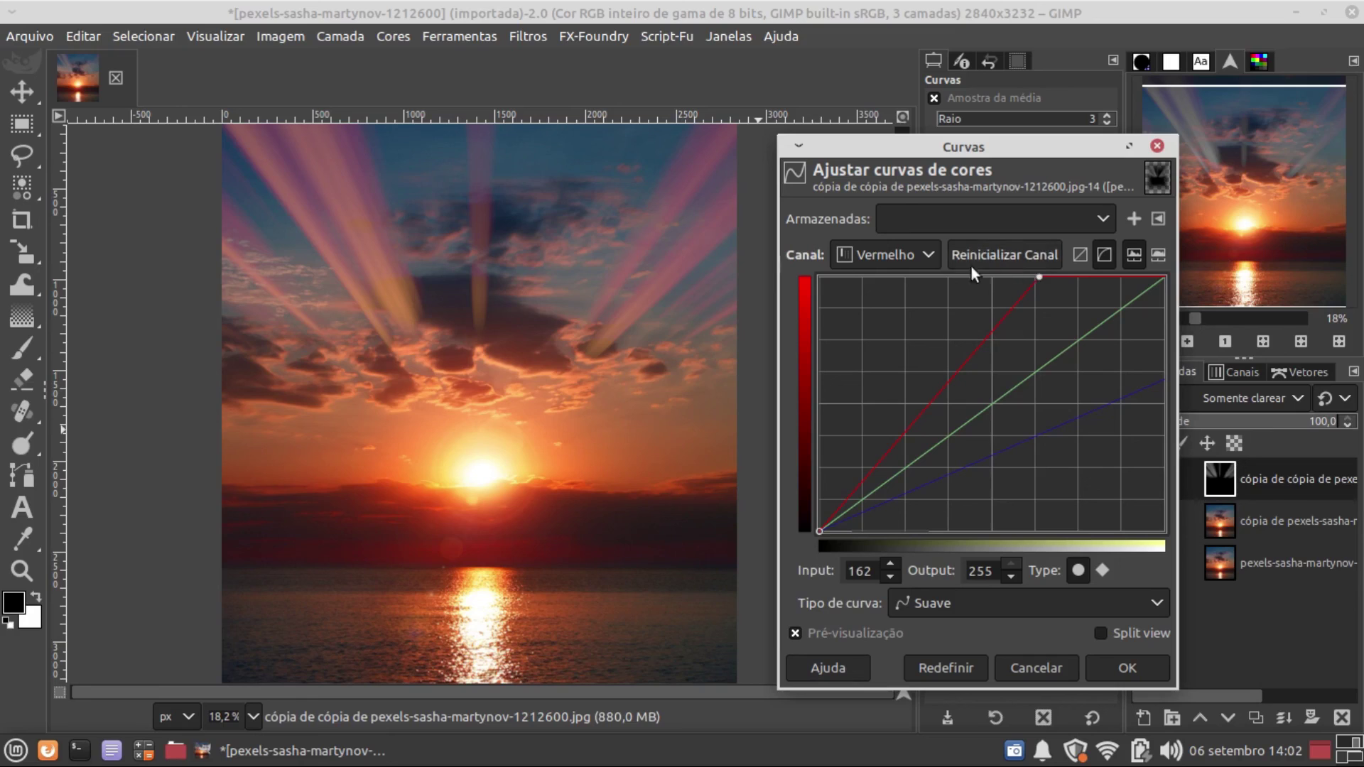
Step: Lower the blue channel curve's white end point further to output 70
left_click(931, 253)
left_click(872, 308)
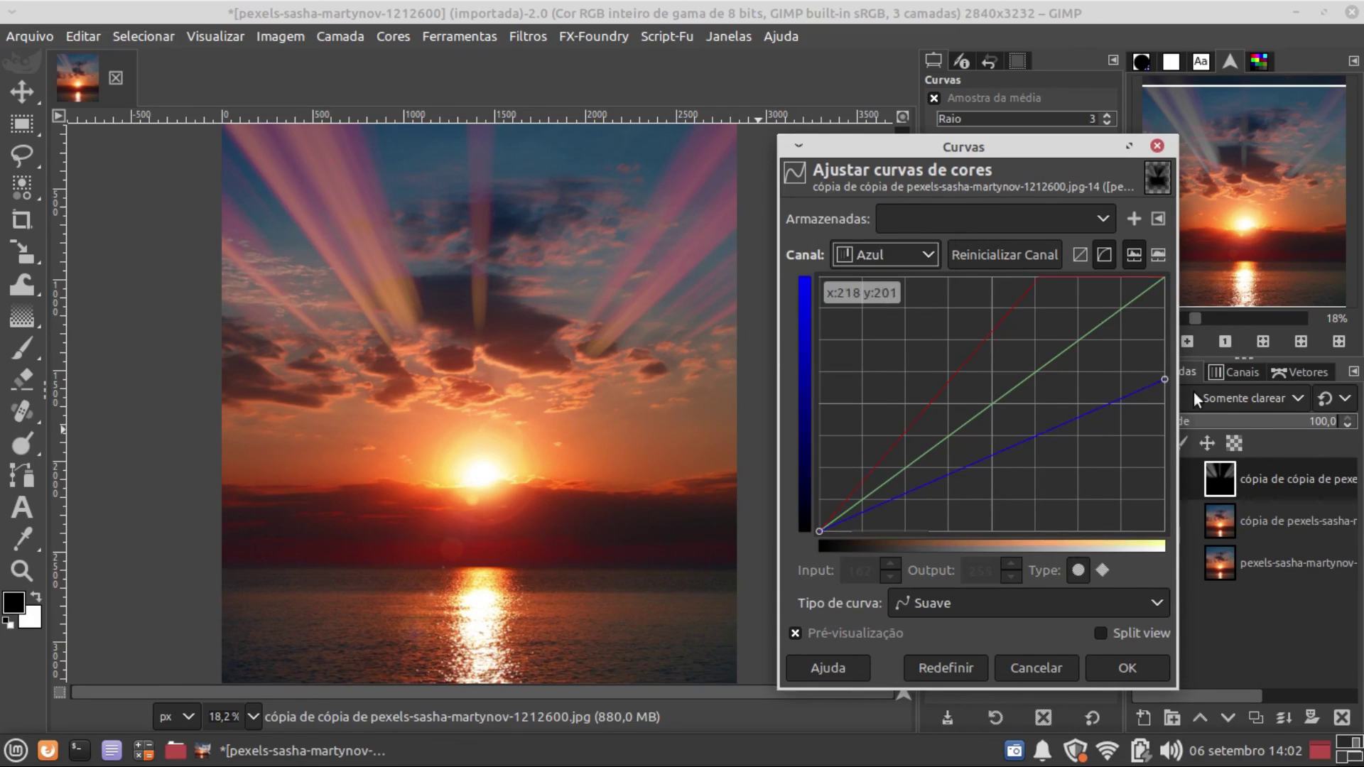
left_click_drag(1158, 379, 1217, 458)
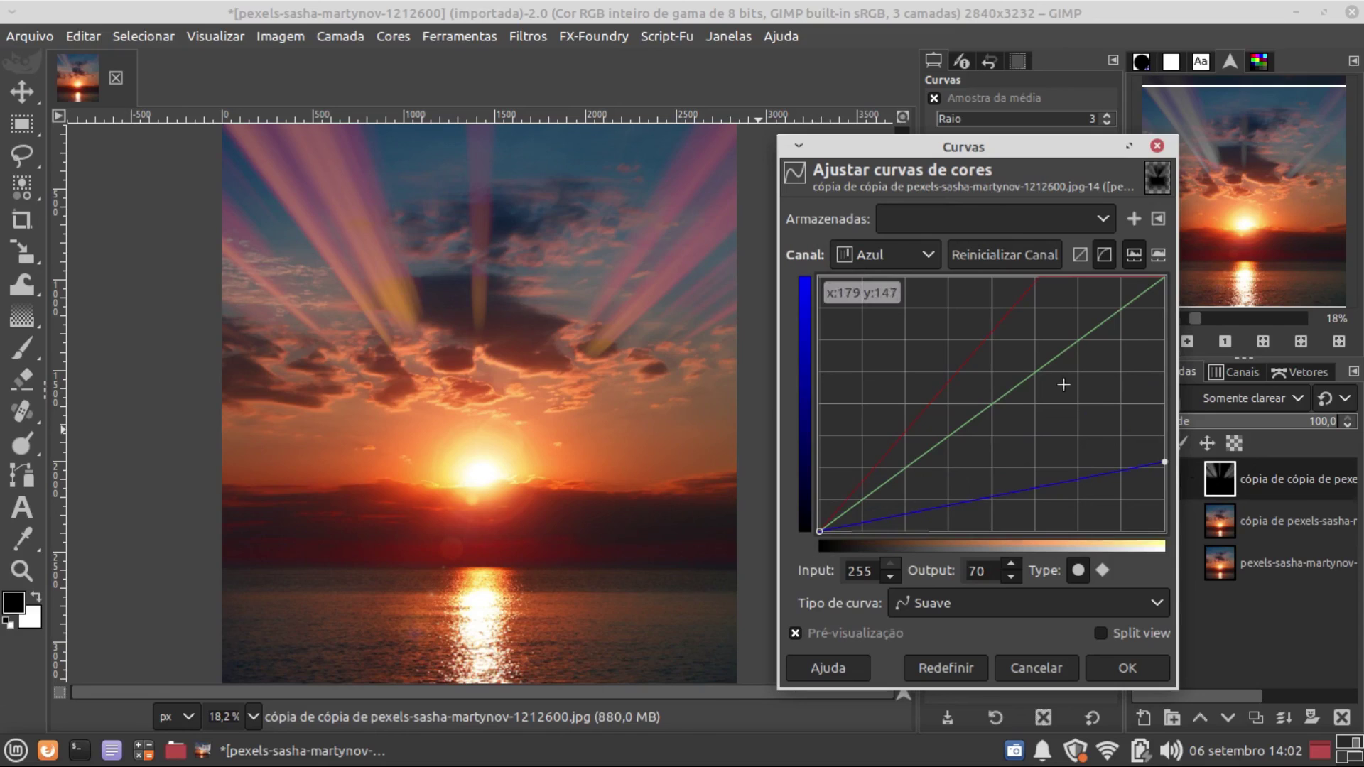
Step: Move the red channel curve's white end point to input 132 with output 255 and apply the Curves adjustment
left_click(915, 257)
left_click(896, 200)
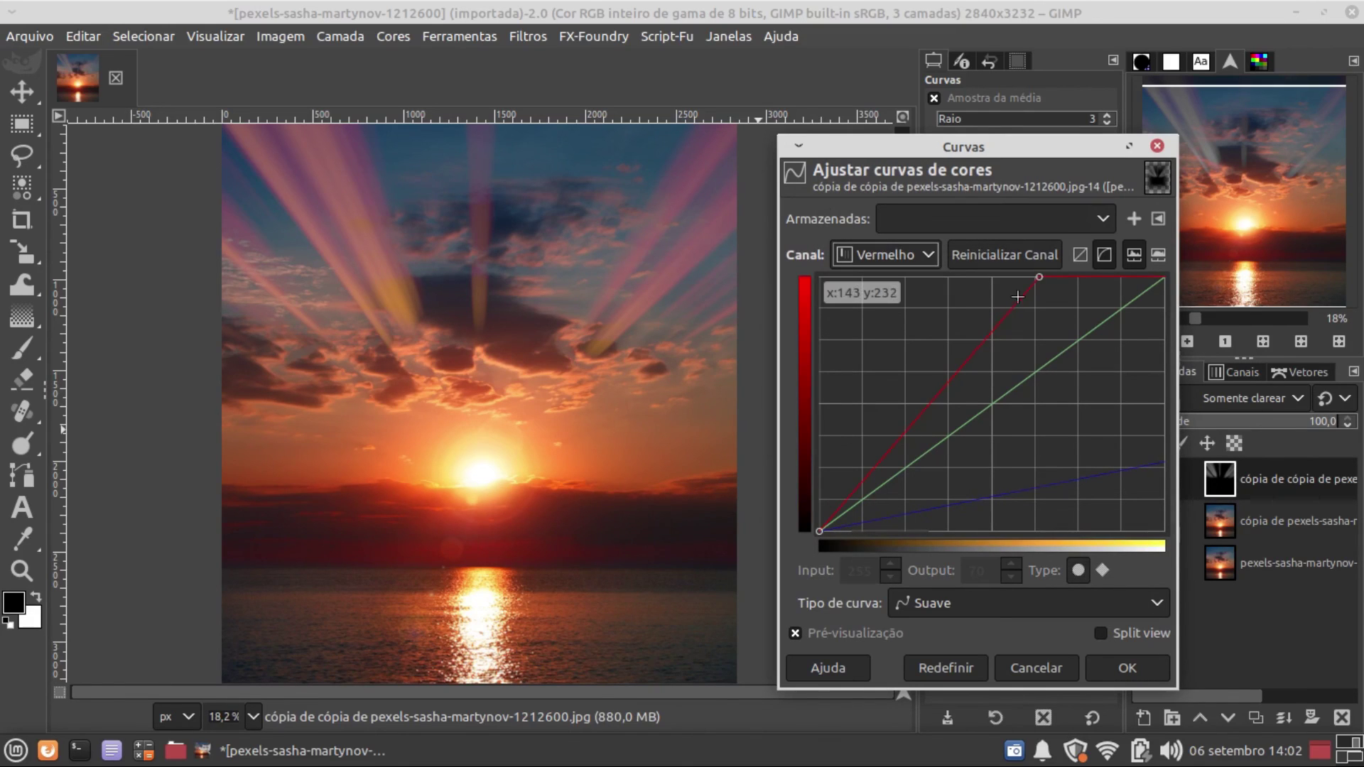
left_click(1047, 274)
left_click_drag(1059, 272, 1050, 268)
left_click_drag(1030, 267, 1002, 263)
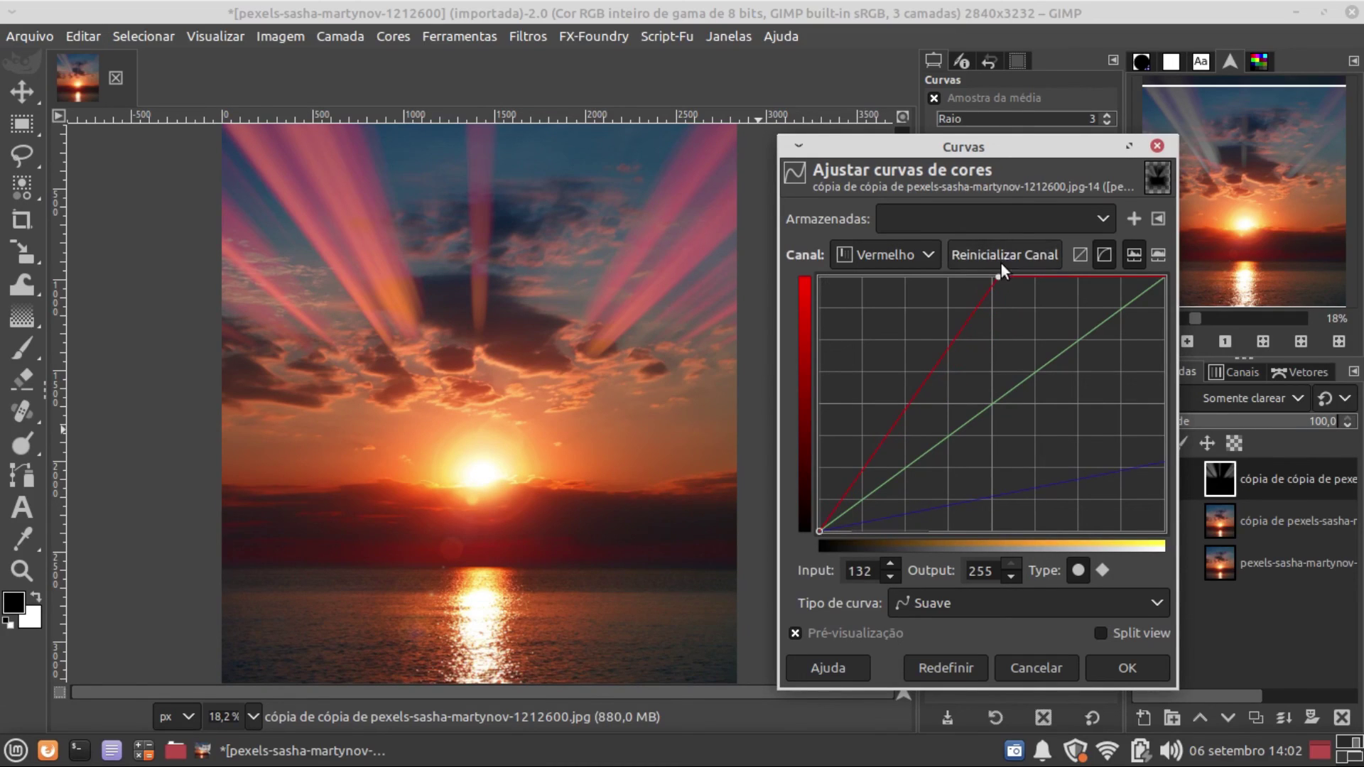
left_click(1129, 667)
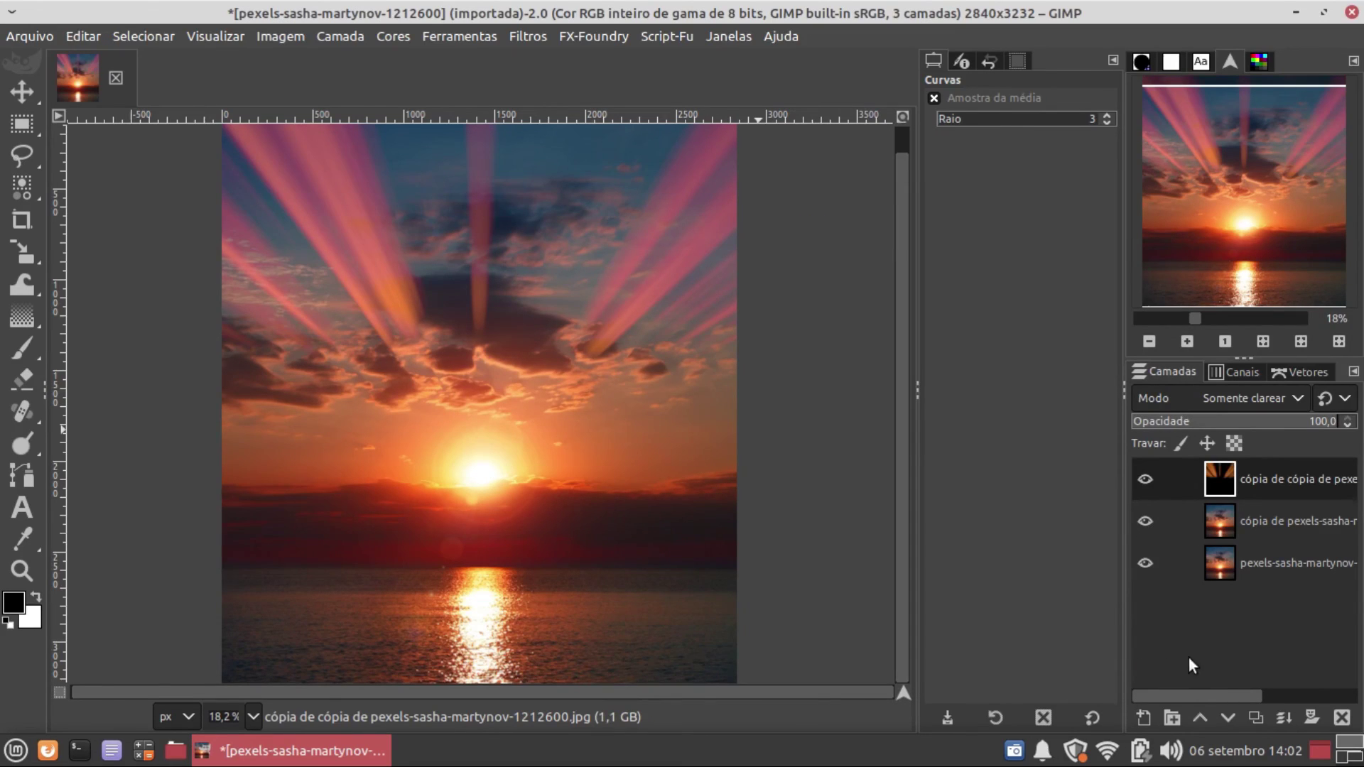
Step: Duplicate the coloured ray layer, set the copy's blend mode to Luz suave (Soft light) and lower its opacity to 78.3
left_click(1252, 710)
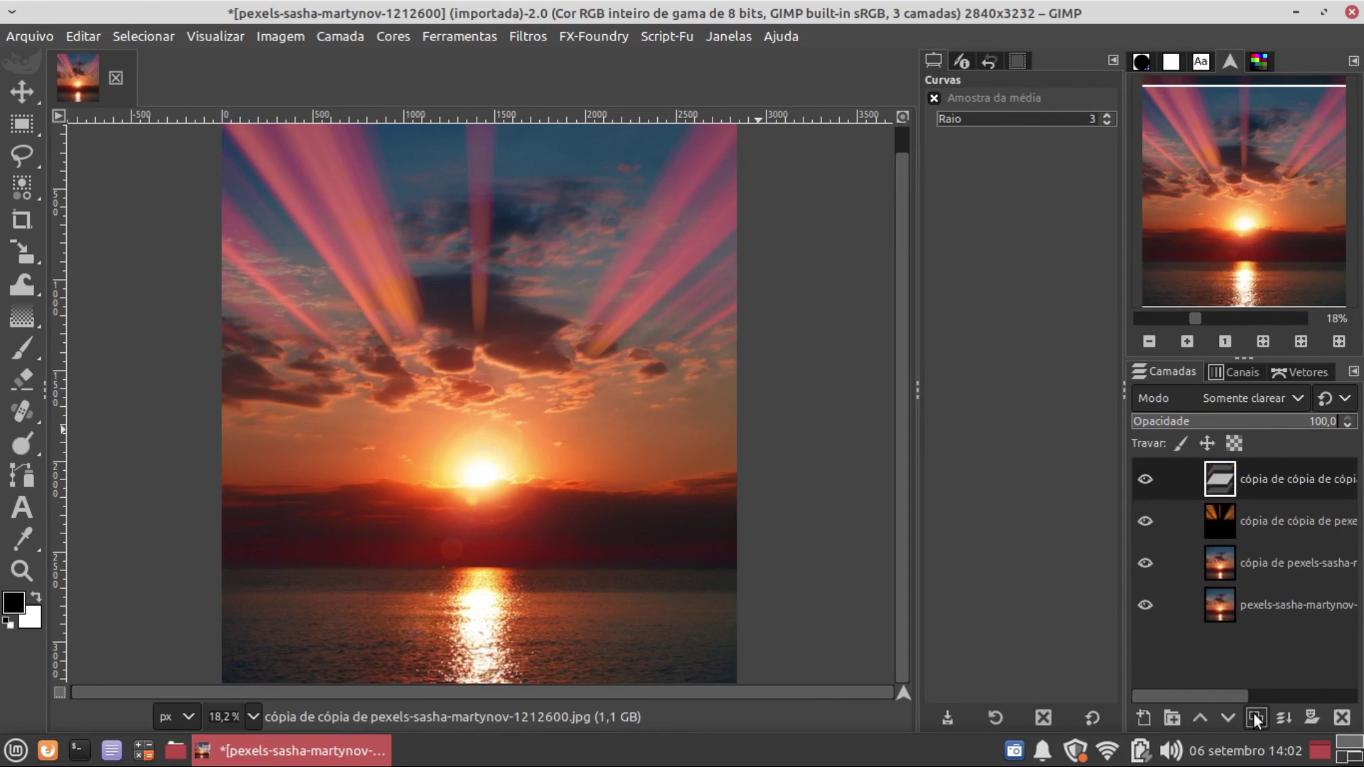
left_click(1279, 399)
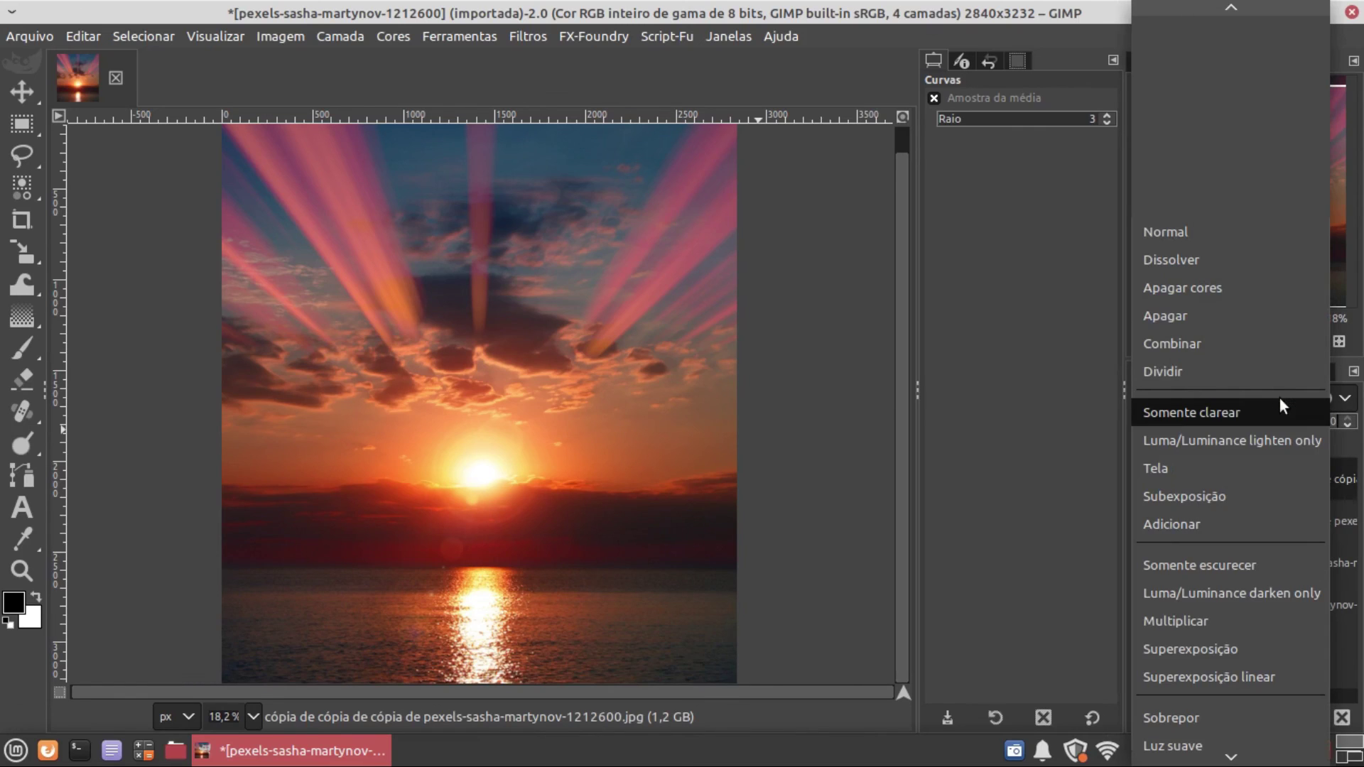
left_click(1198, 736)
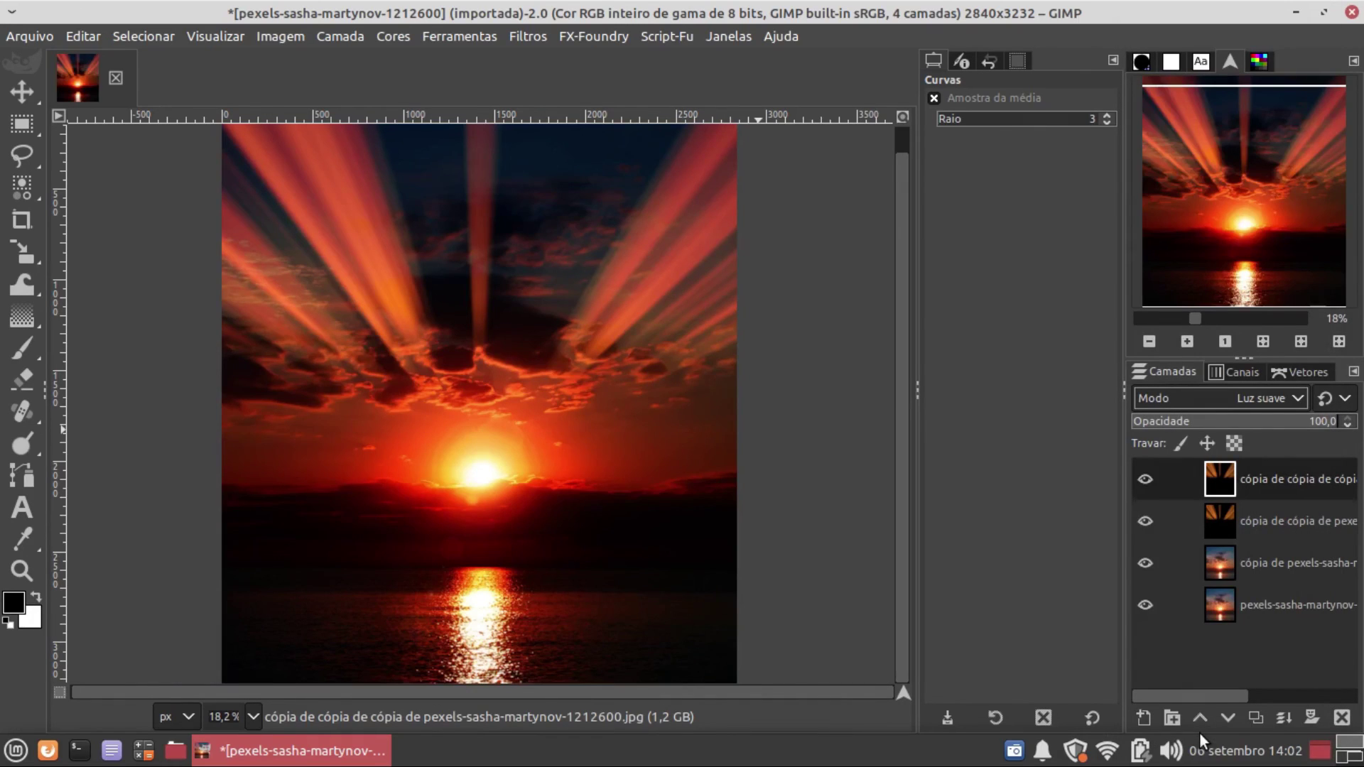
left_click(1293, 422)
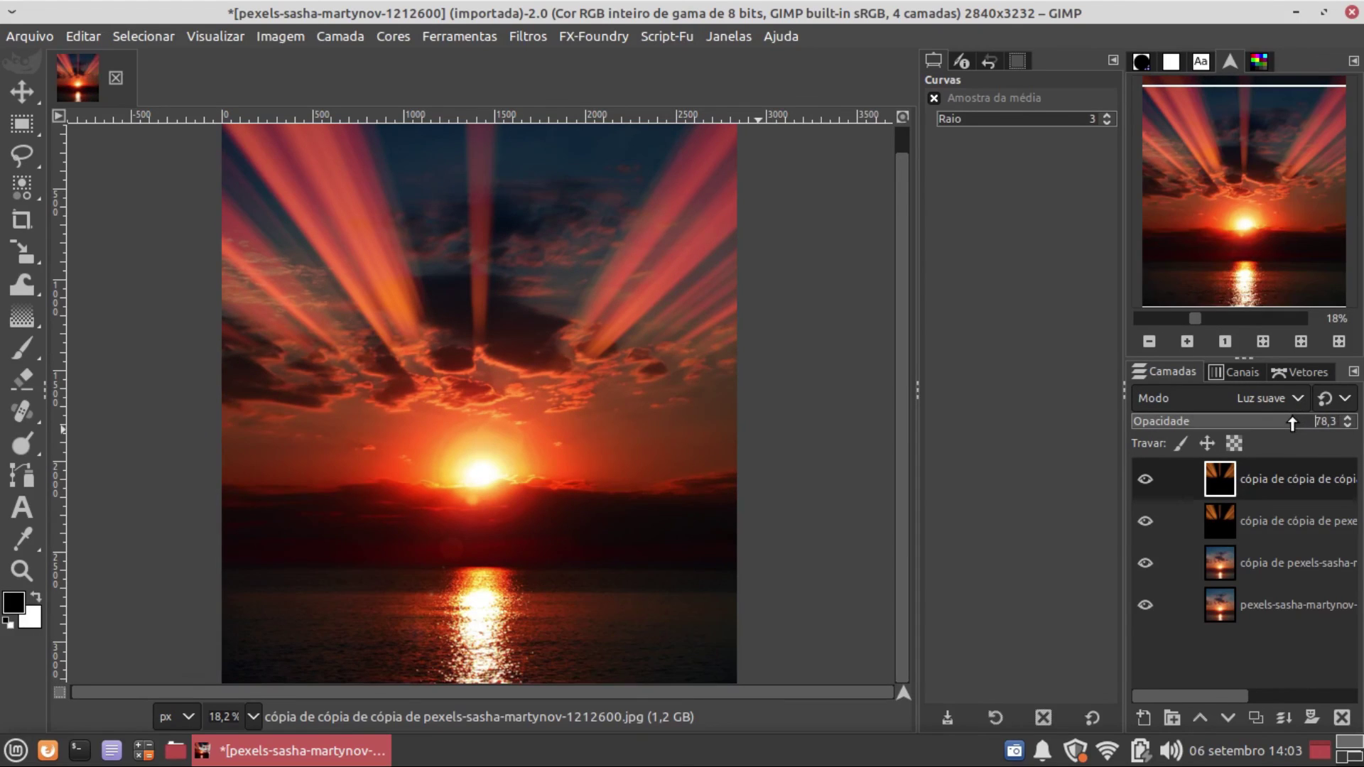
Step: Lower the opacity of the ray layer beneath the Soft light copy to 7.7
left_click(1302, 511)
left_click(1268, 424)
left_click_drag(1268, 424, 1148, 424)
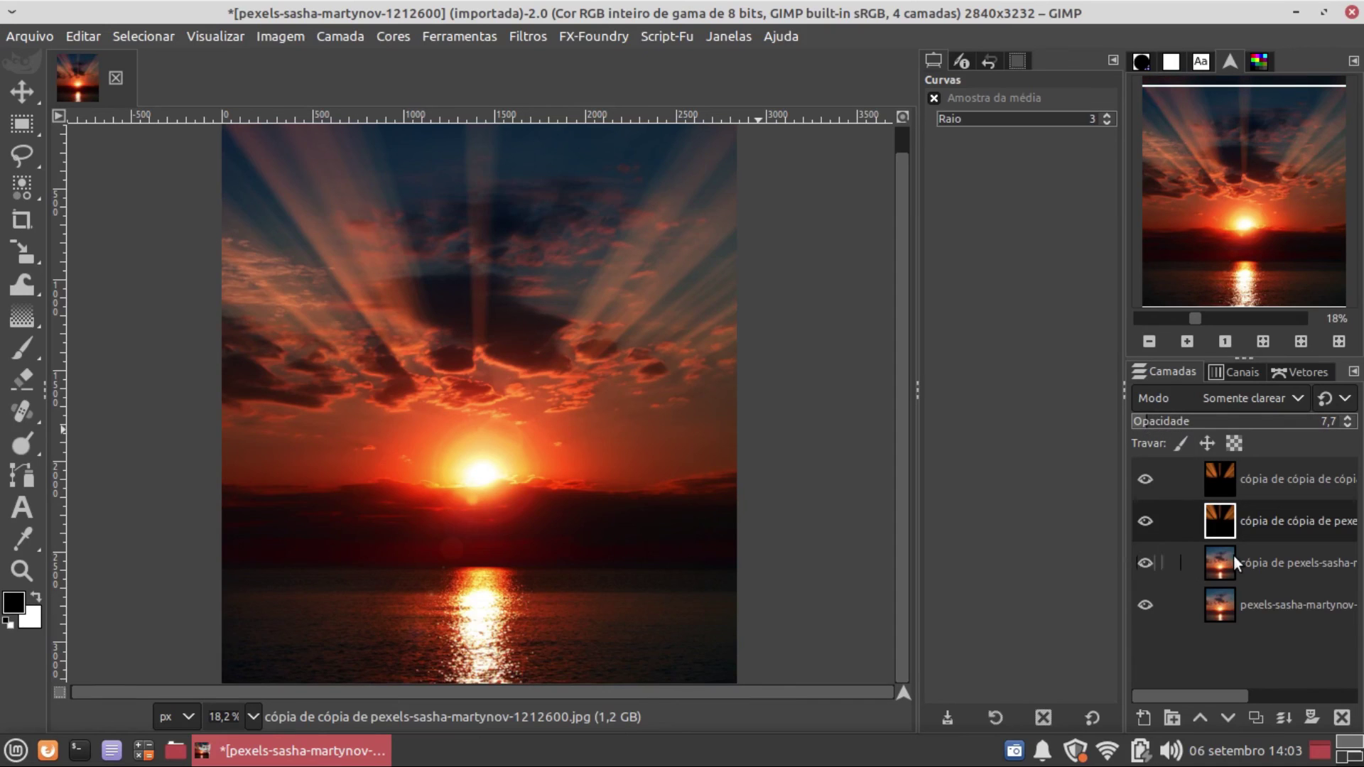
Step: Reduce the Soft light ray copy's opacity to slightly above 59.9, and set the opacity of the ray layer beneath it to 17.4
left_click(1273, 484)
left_click_drag(1292, 419, 1255, 422)
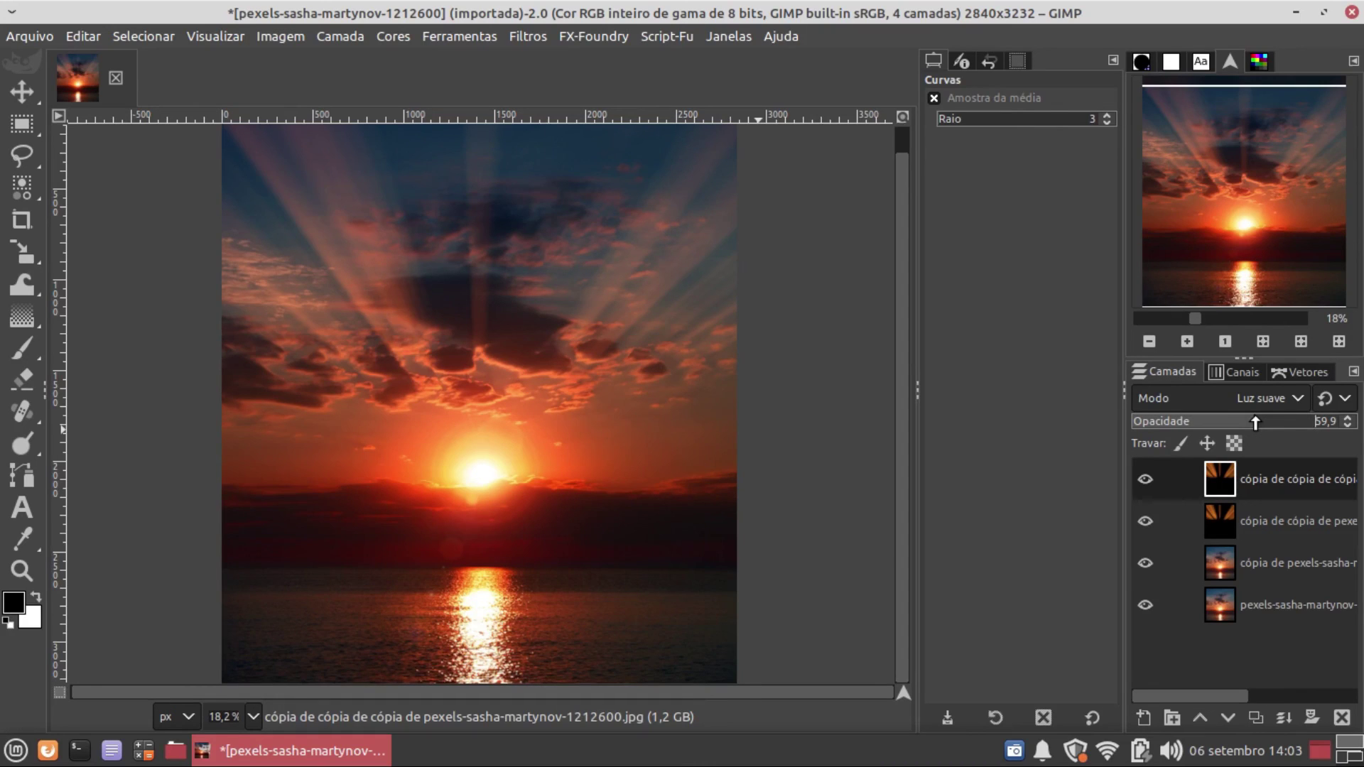
left_click_drag(1255, 422, 1267, 422)
left_click(1237, 518)
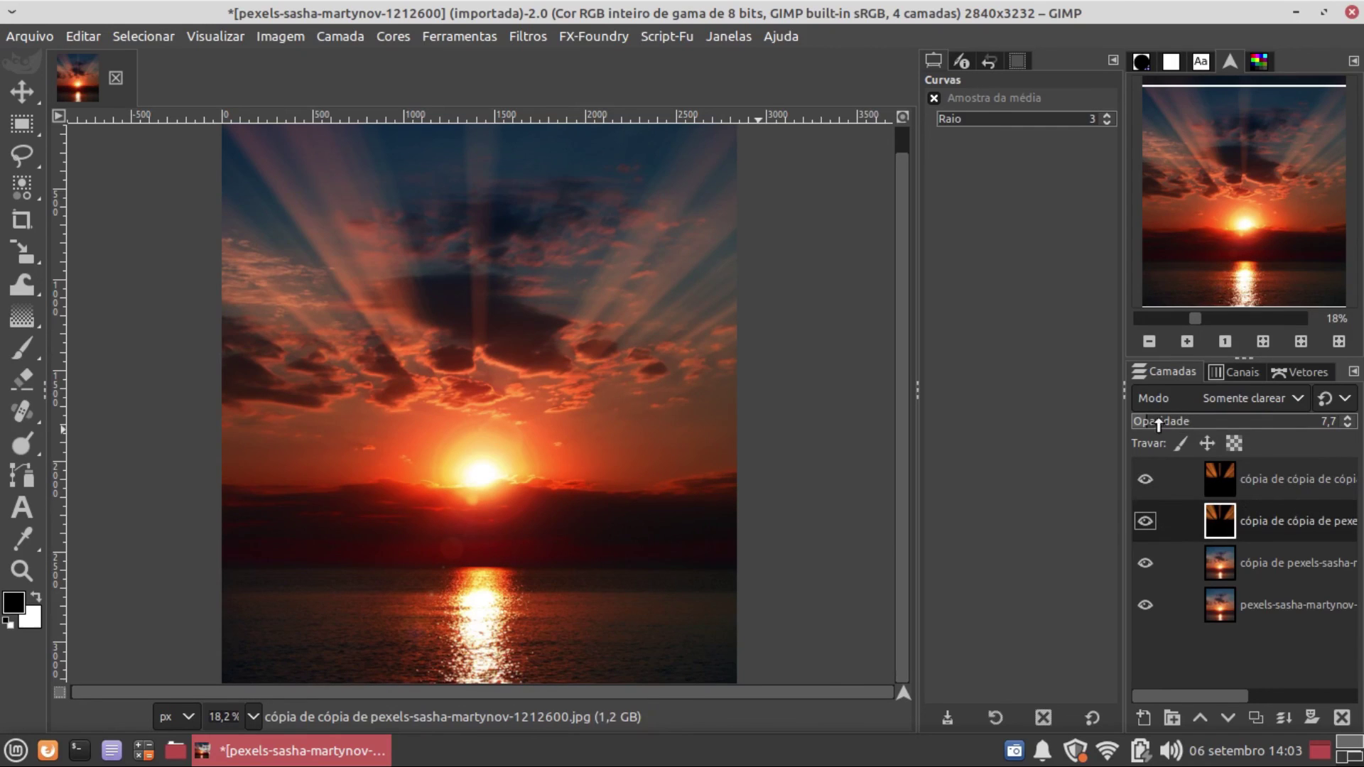
left_click_drag(1162, 423, 1167, 425)
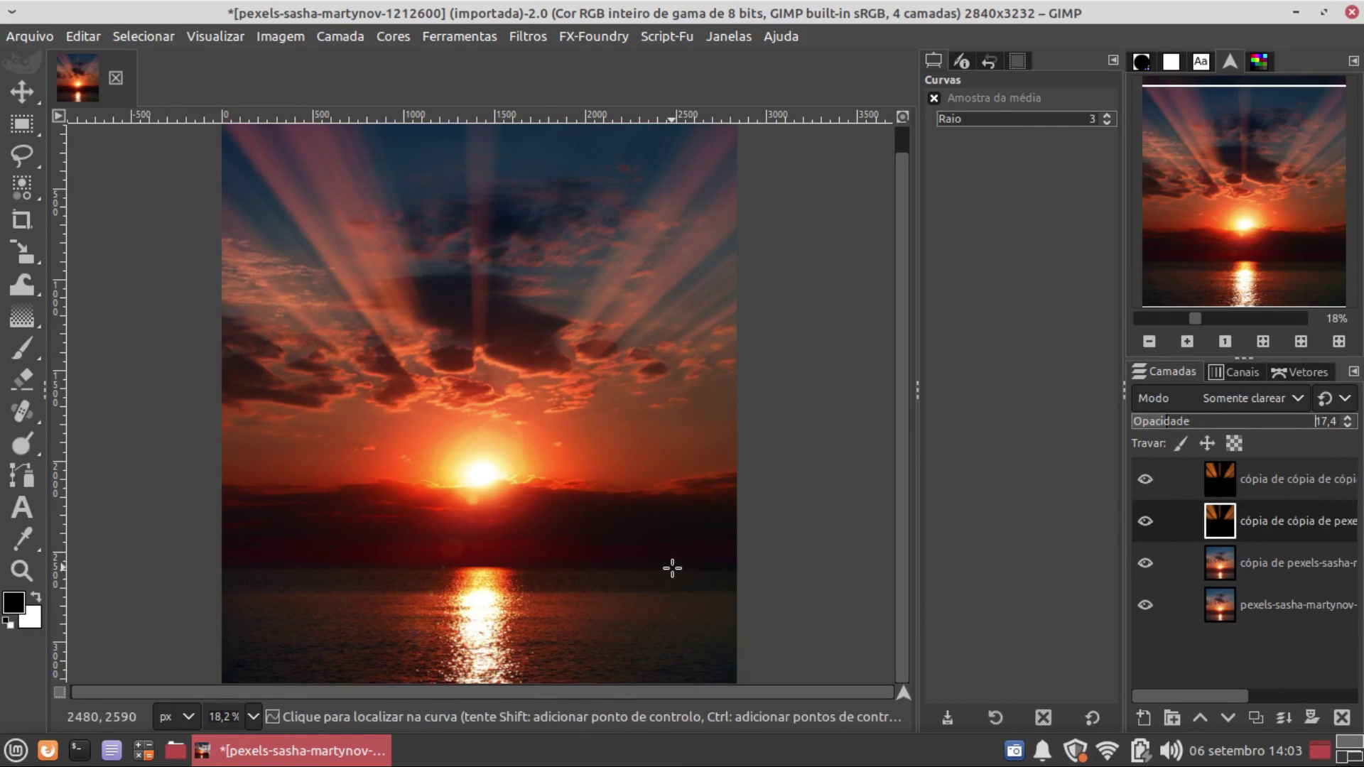
Step: Soften the outer ends of the rays along the photo's upper edge with the Eraser, using the 2. Hardness 025 brush at size 1014
left_click(30, 385)
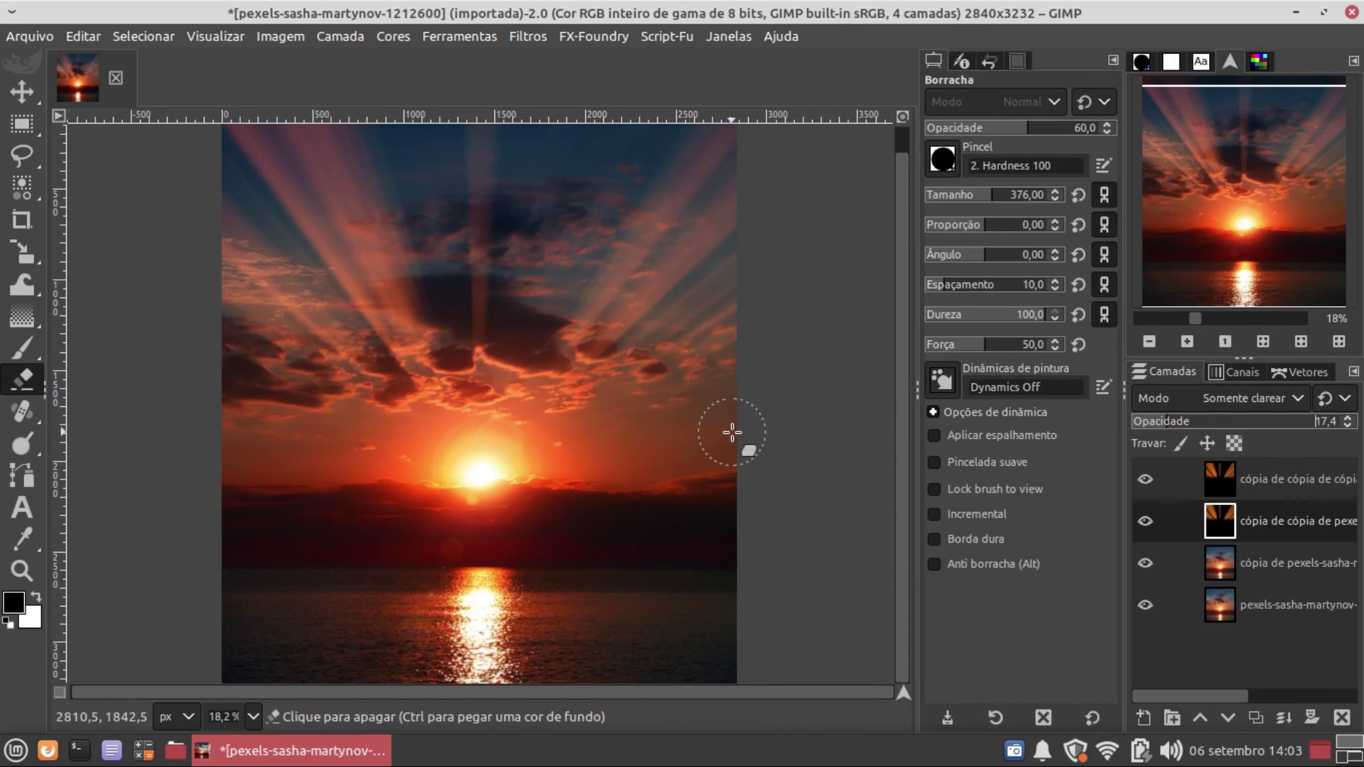
left_click(941, 161)
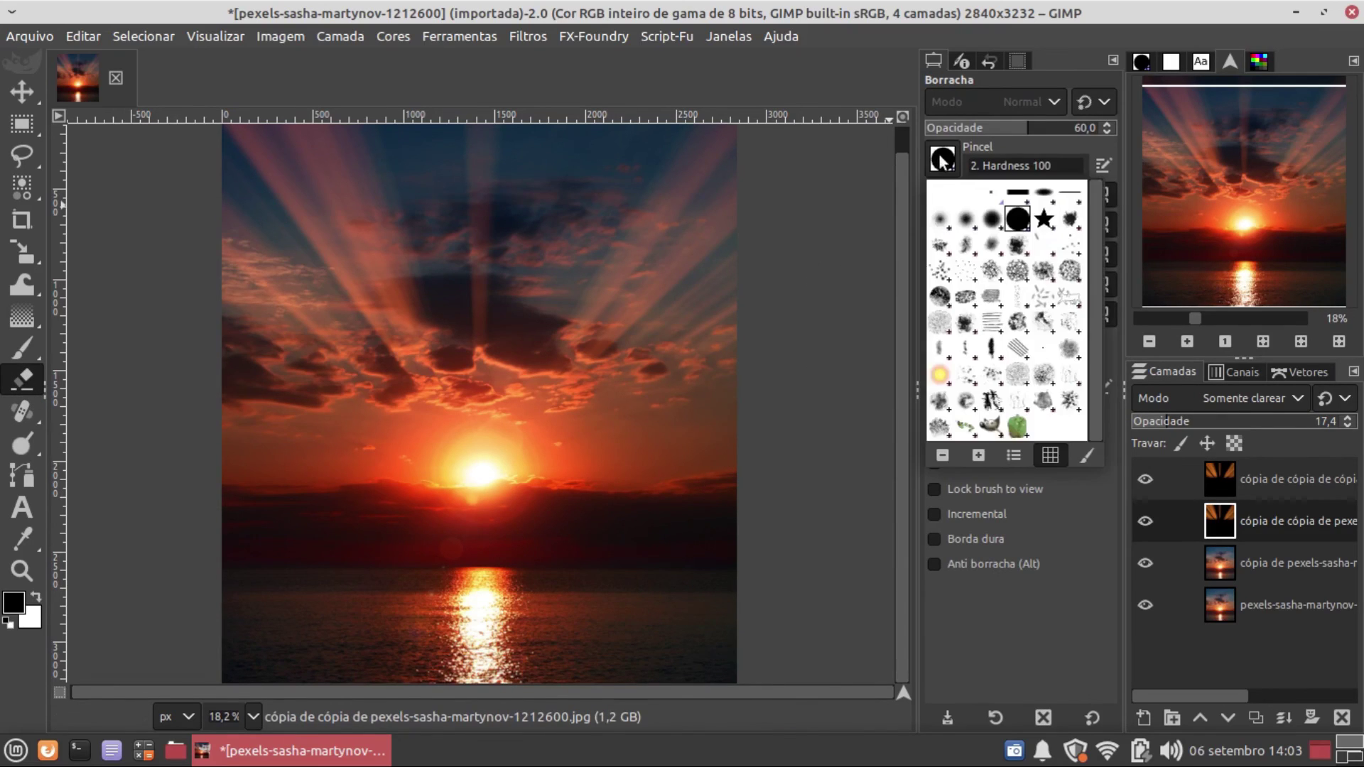
left_click(940, 218)
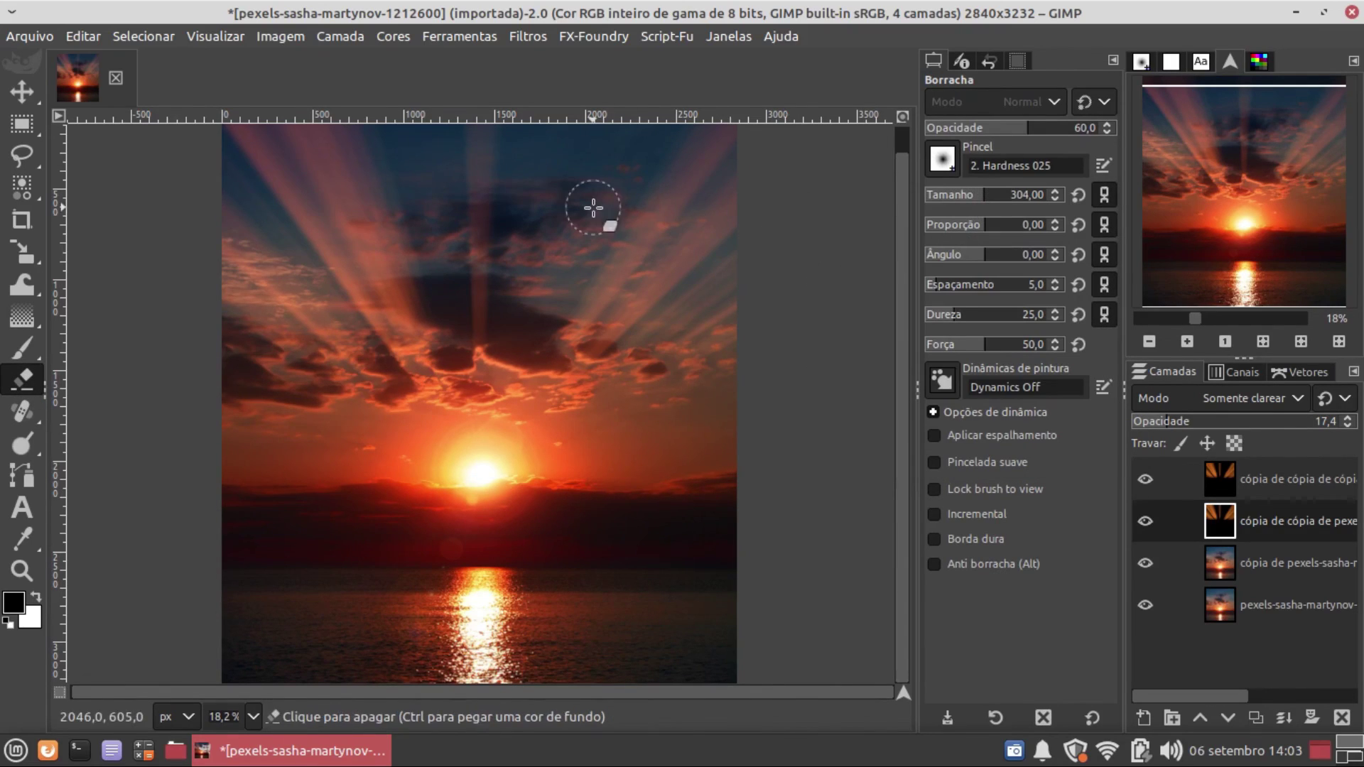
left_click_drag(1005, 199, 1046, 201)
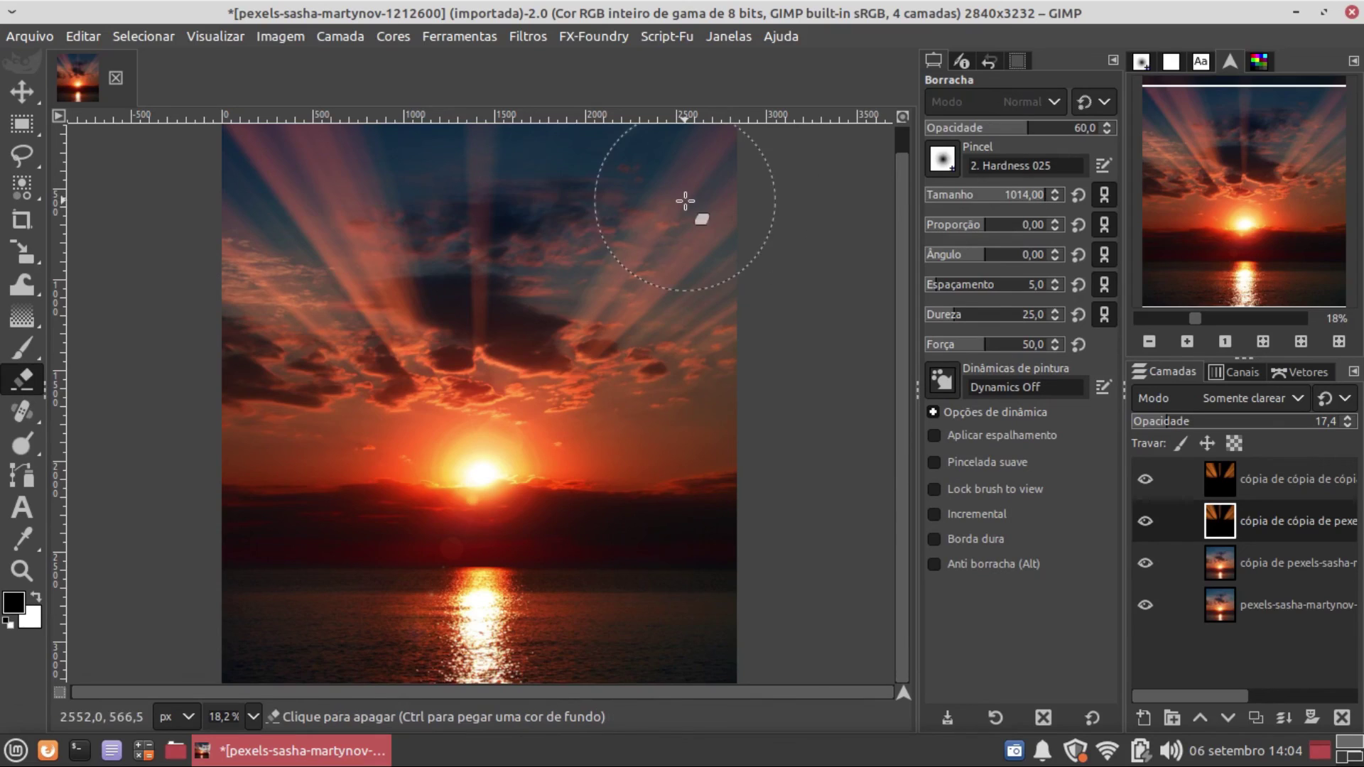
left_click(274, 128)
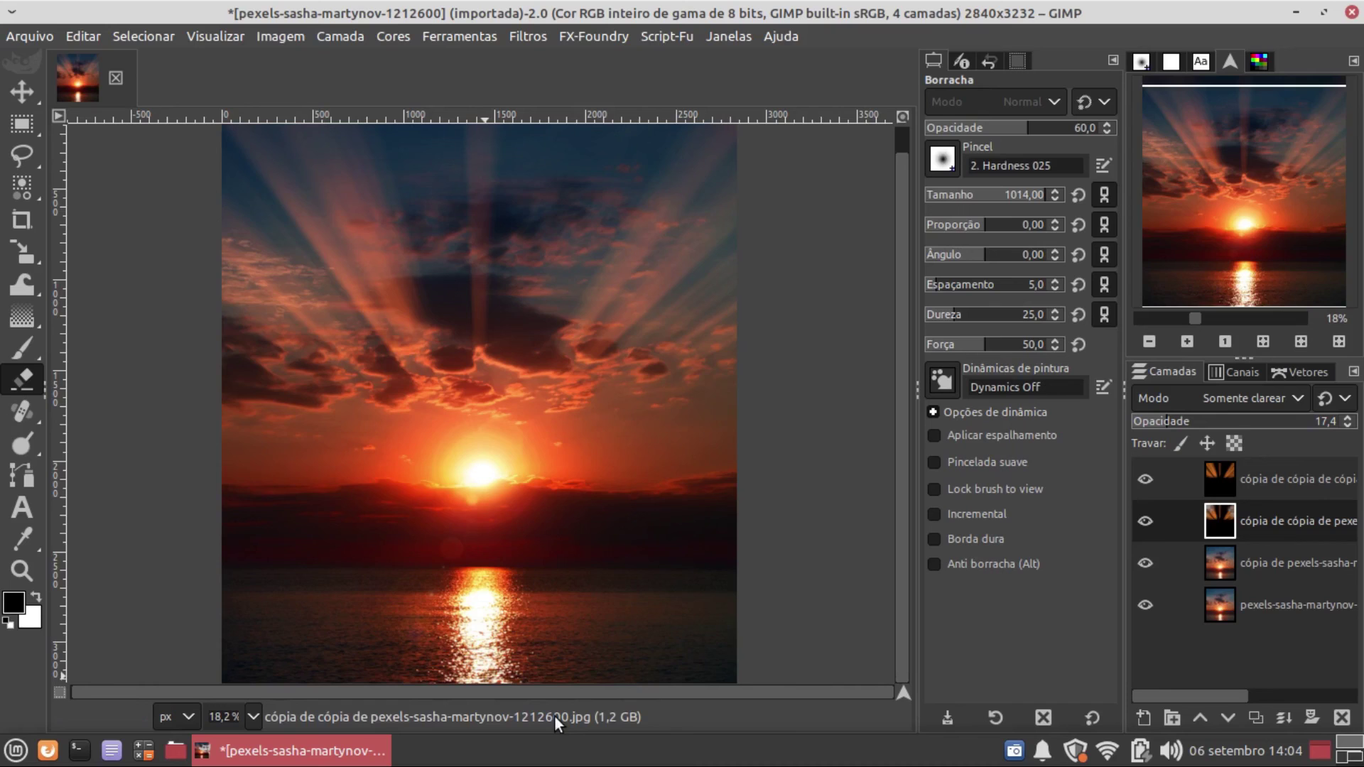
Step: Hide the original photo layer and merge the remaining visible layers, clipped to the image
left_click(1144, 606)
left_click(276, 39)
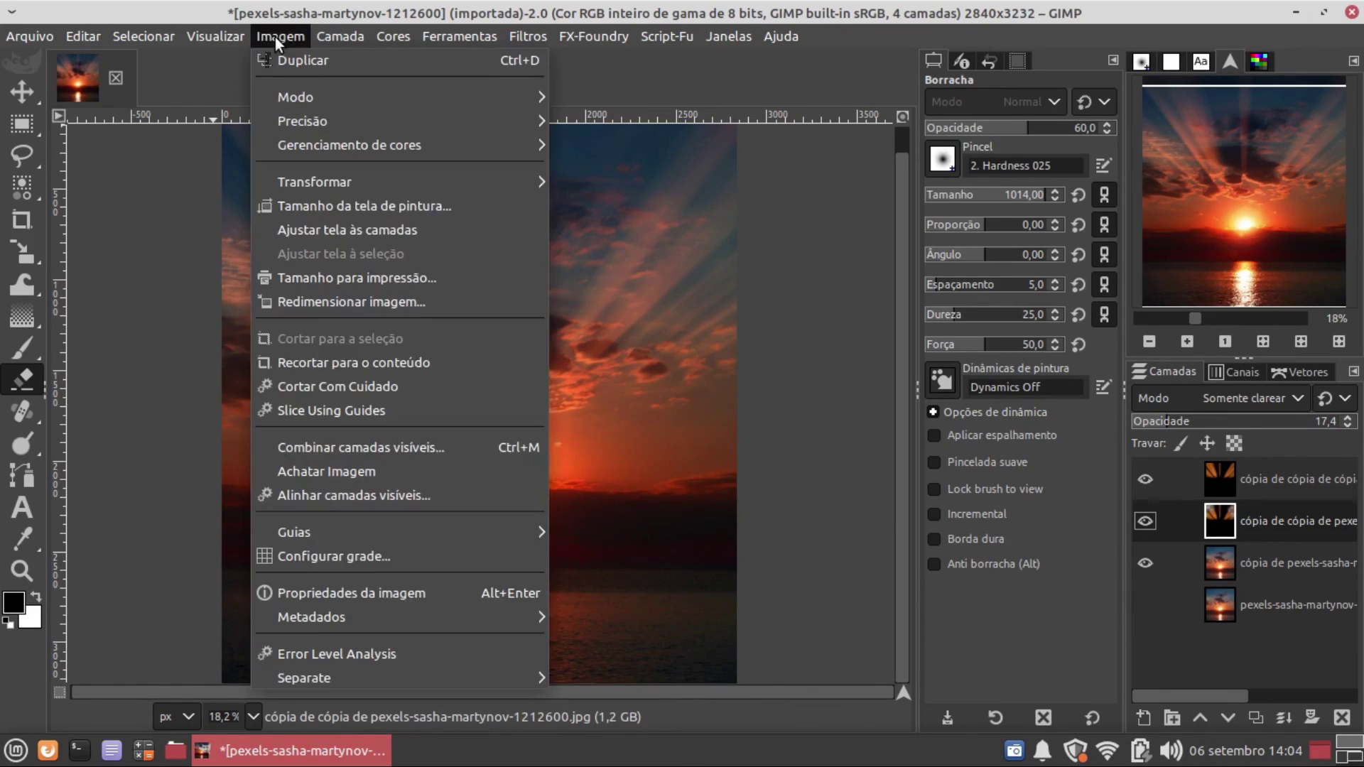
left_click(304, 447)
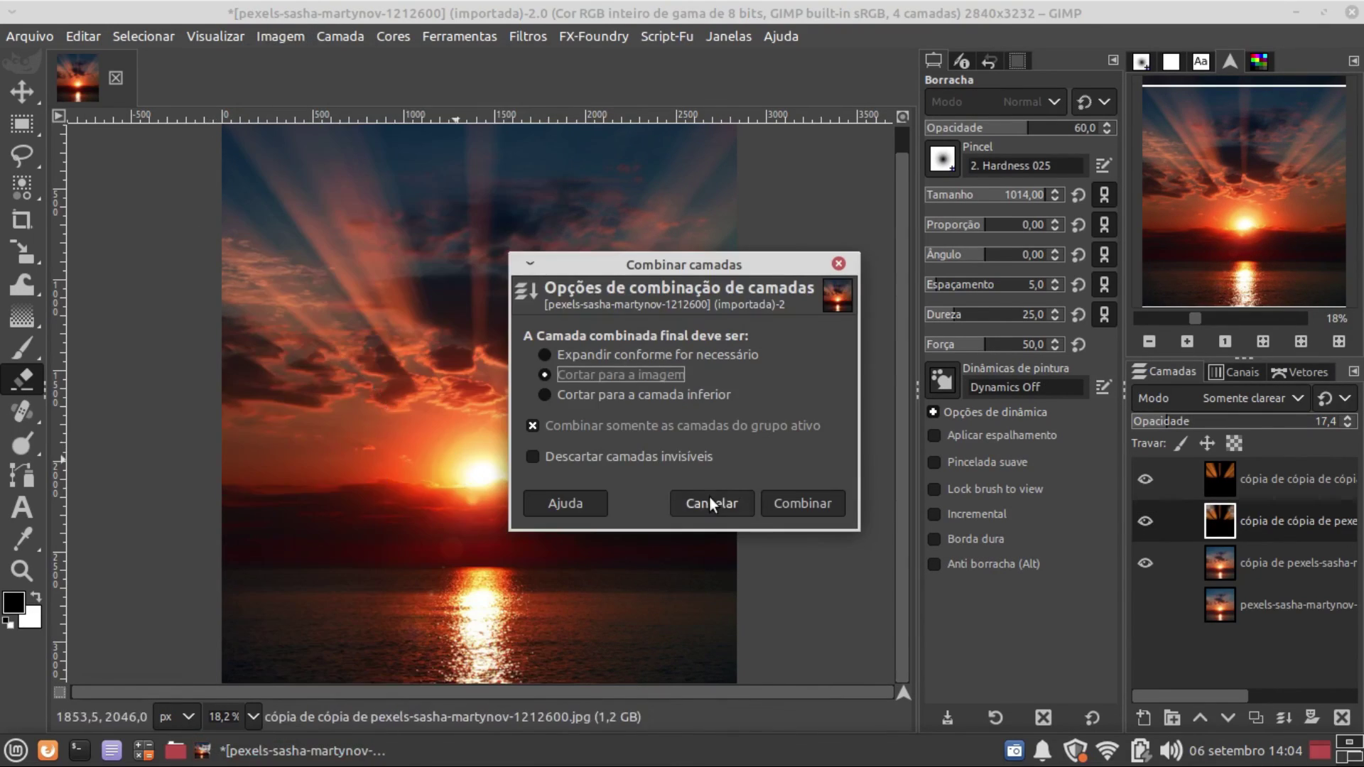
left_click(777, 500)
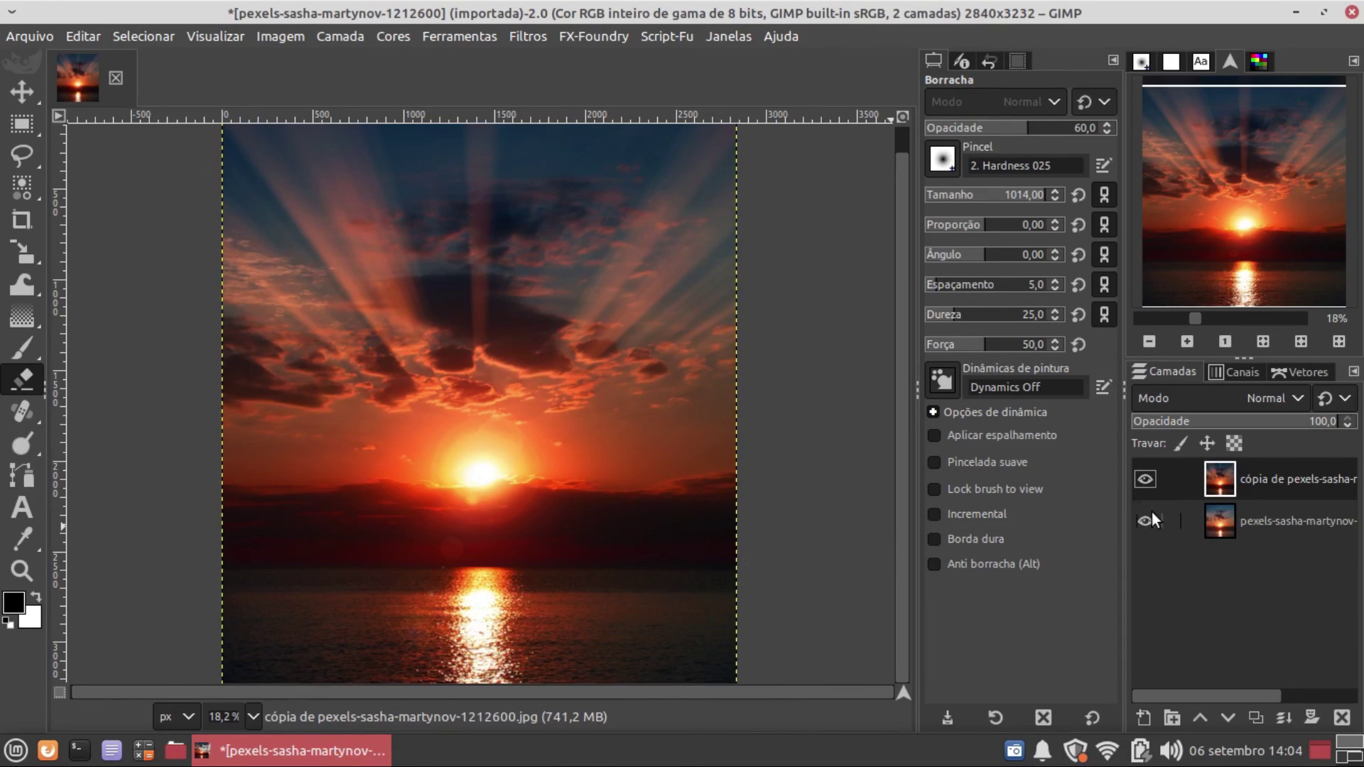
Step: Compare the photo before and after the sun-ray effect by switching the merged layer's visibility off and on
left_click(1144, 477)
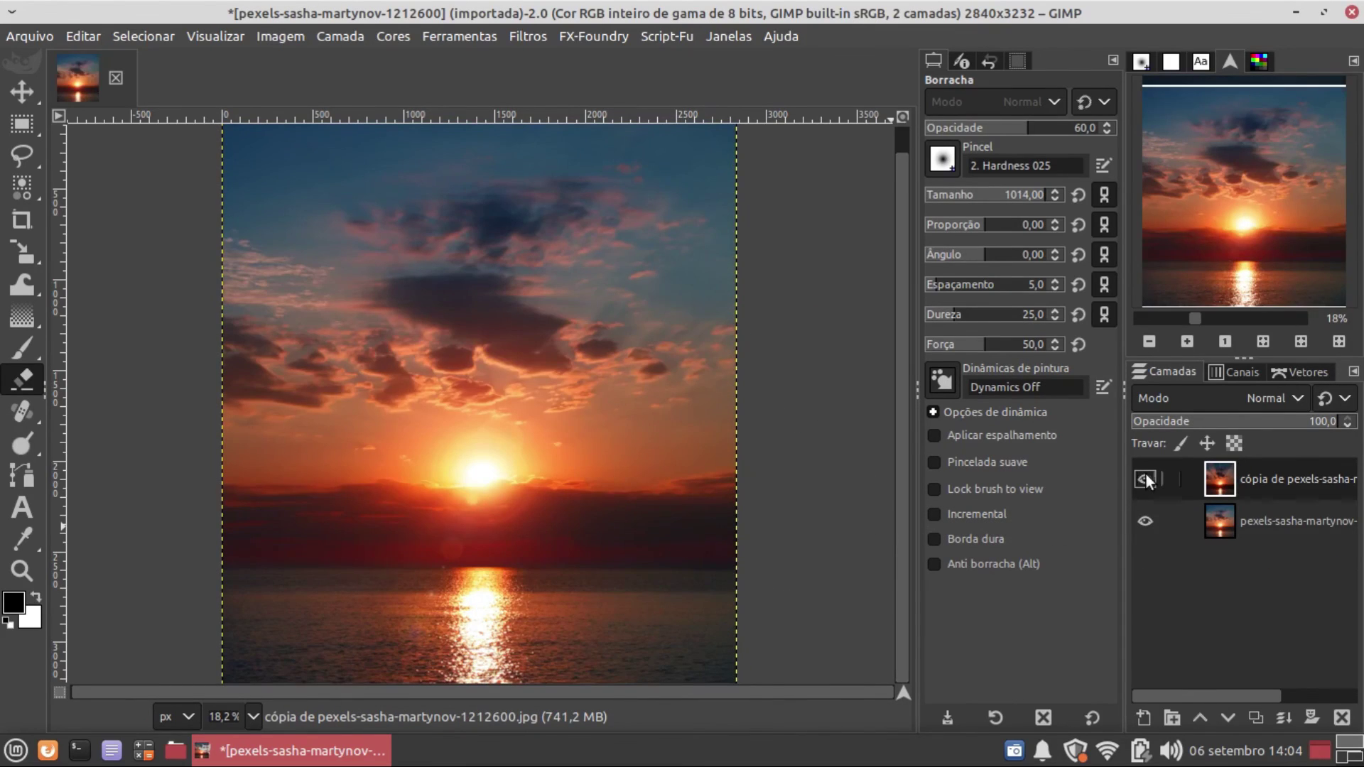
left_click(1145, 474)
left_click(1145, 474)
left_click(1145, 474)
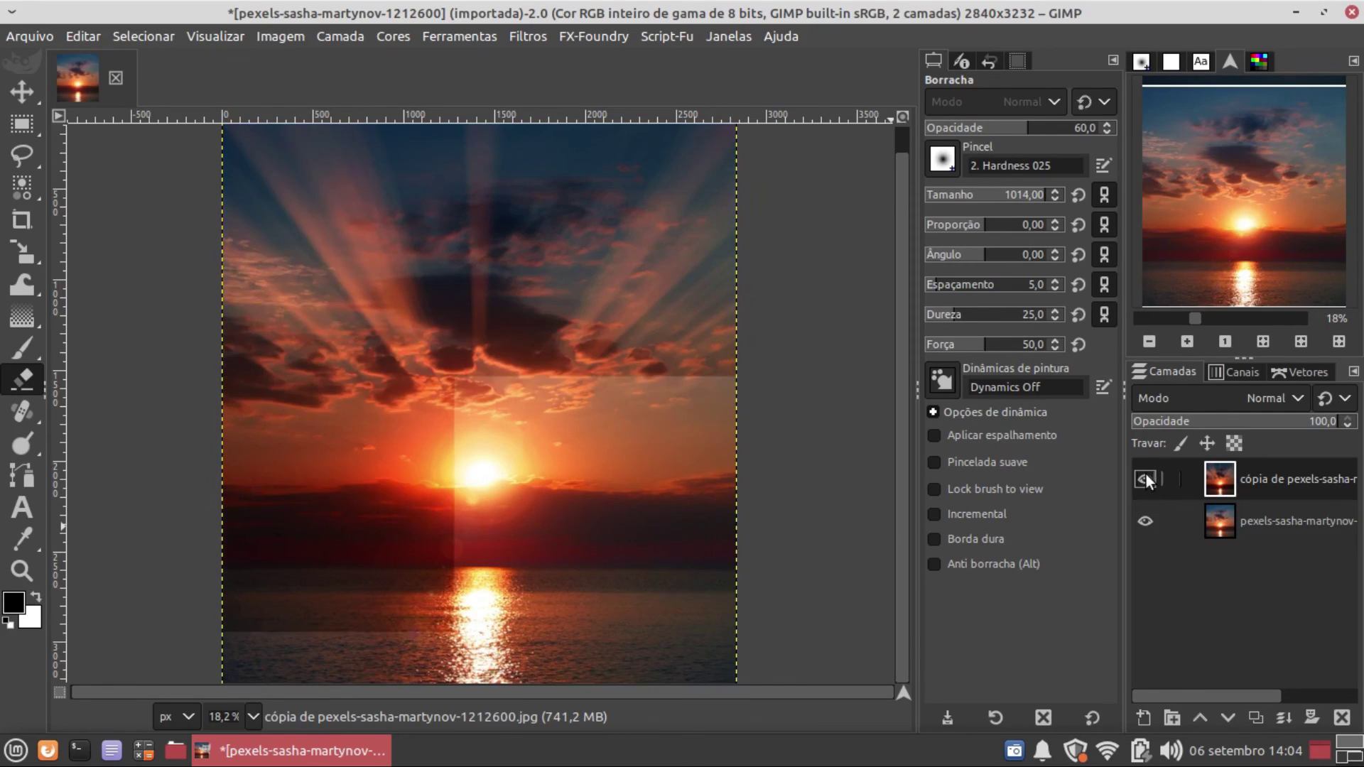
left_click(1145, 474)
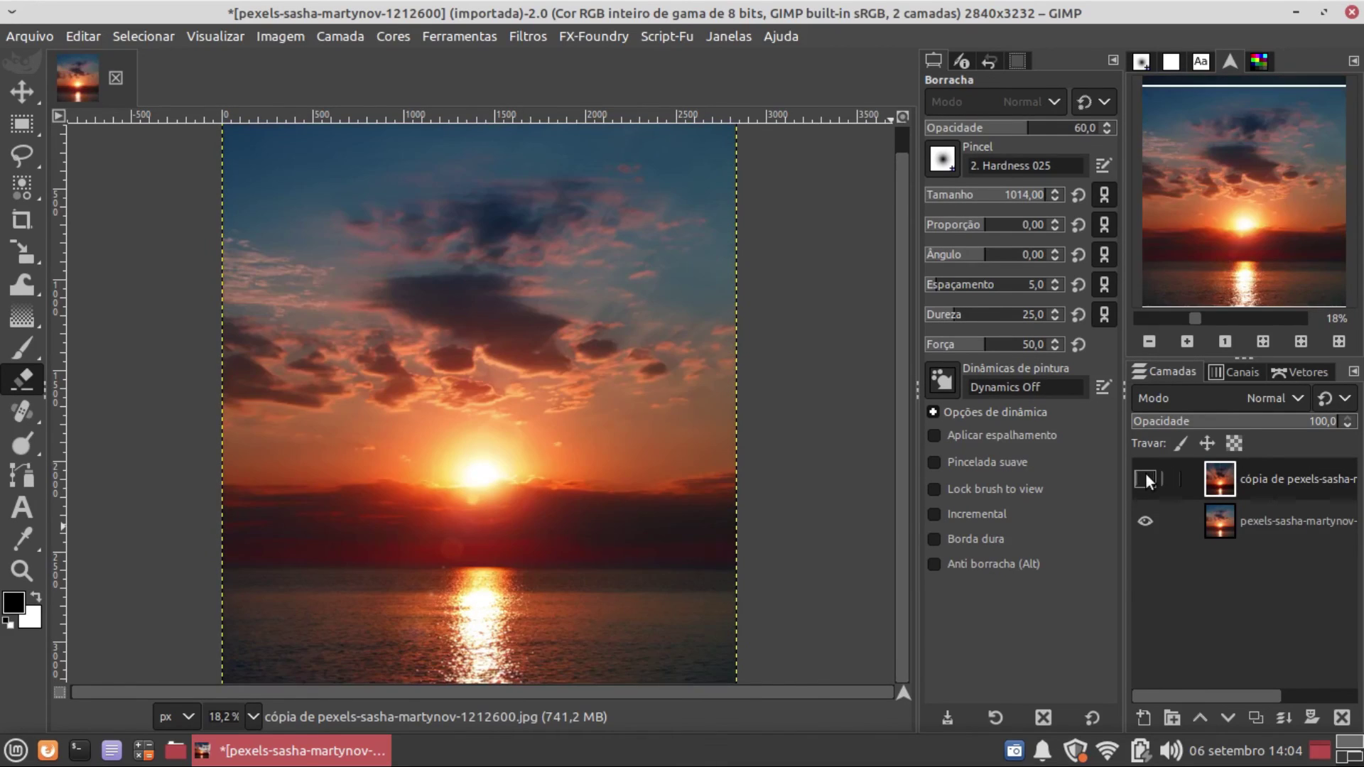
left_click(1144, 474)
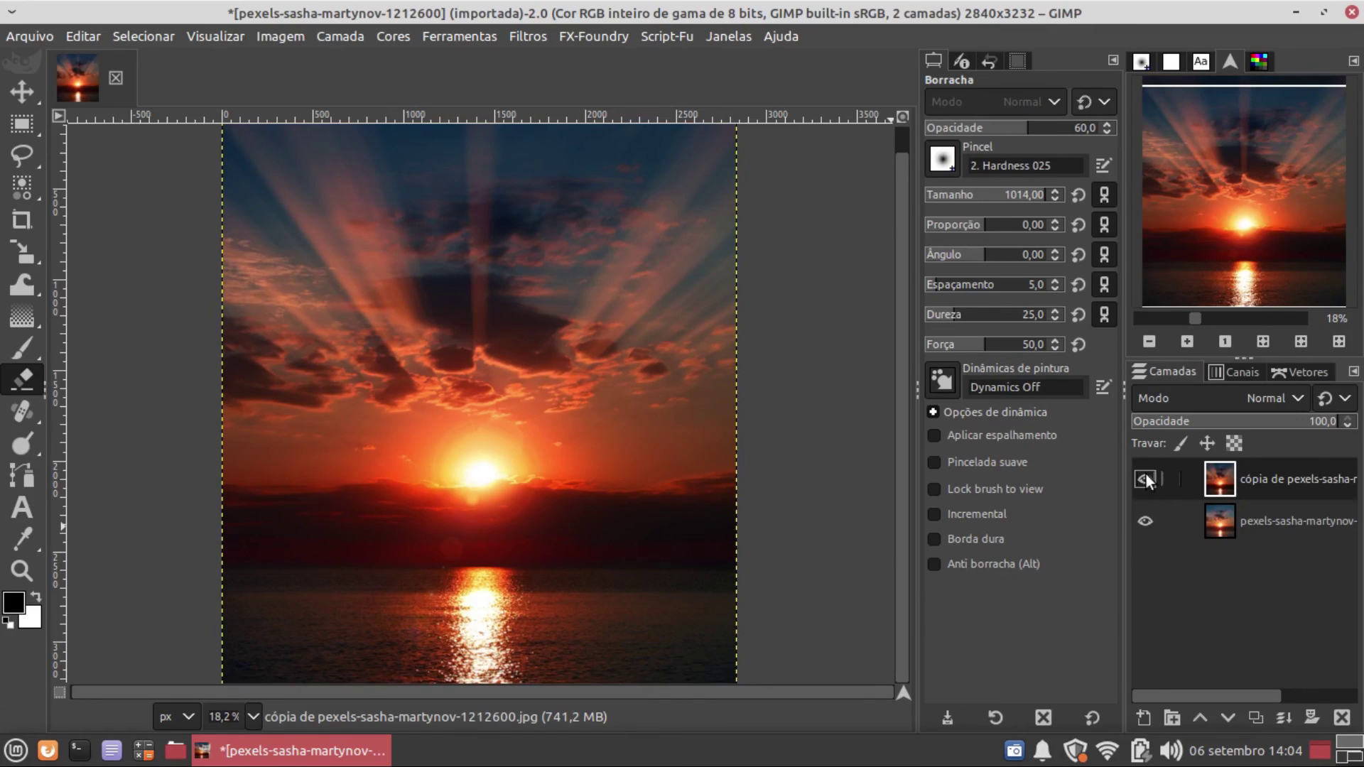
left_click(1145, 474)
left_click(1144, 477)
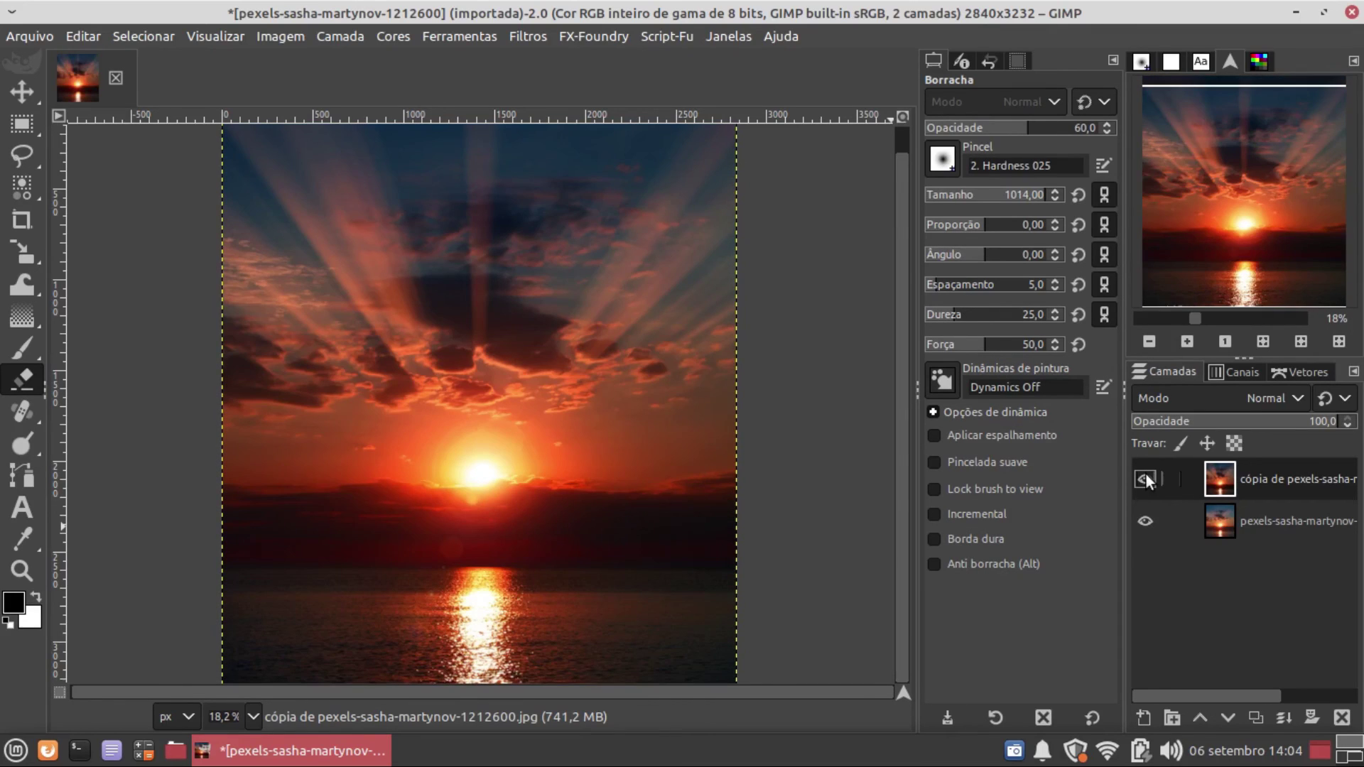